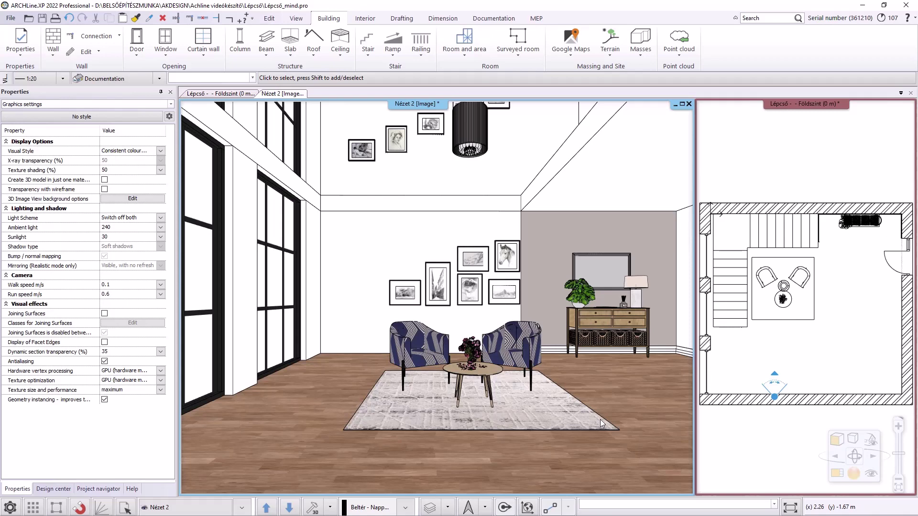
- On the ground floor plan, start a stair by treads using internal points and define the lowest tread with a 0.15 m step height
left_click(228, 94)
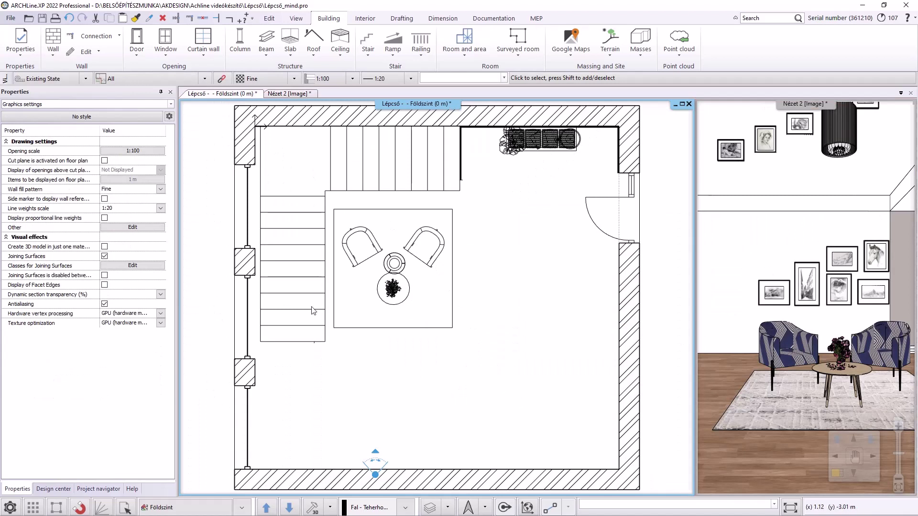
scroll(301, 285, "up", 2)
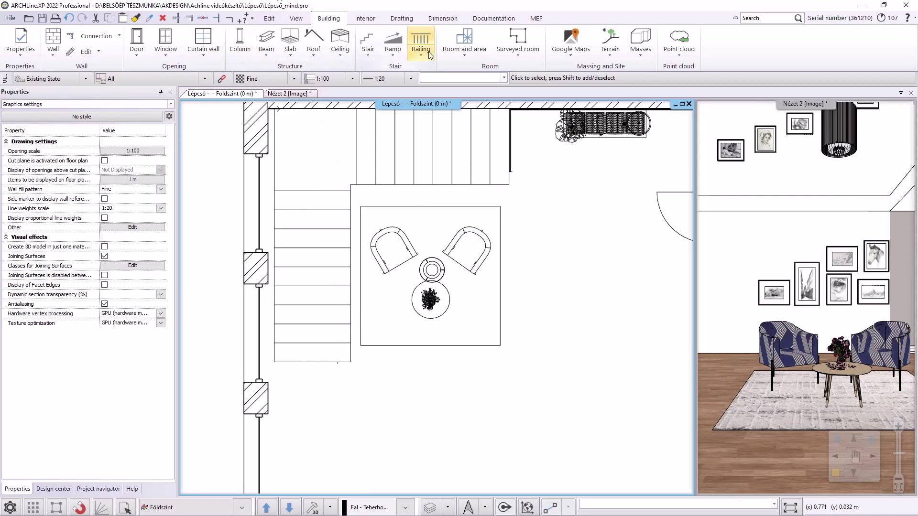
left_click(370, 57)
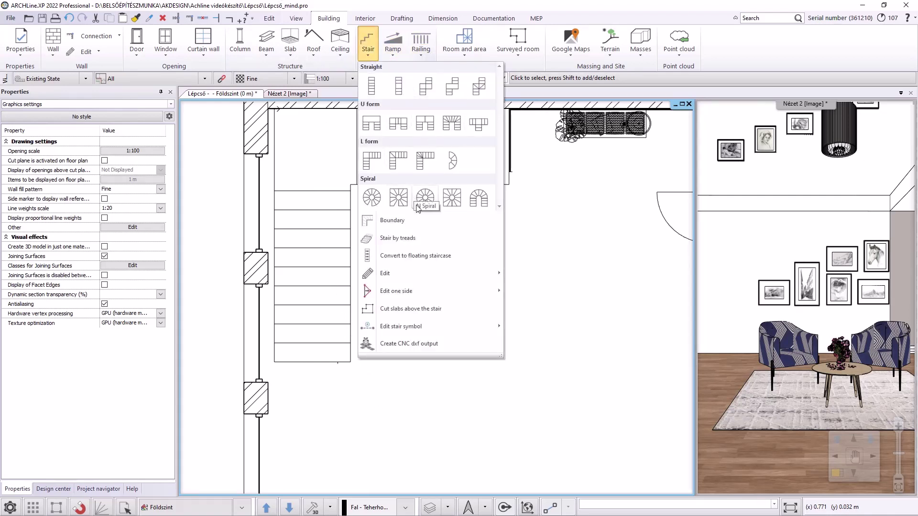
mouse_move(423, 245)
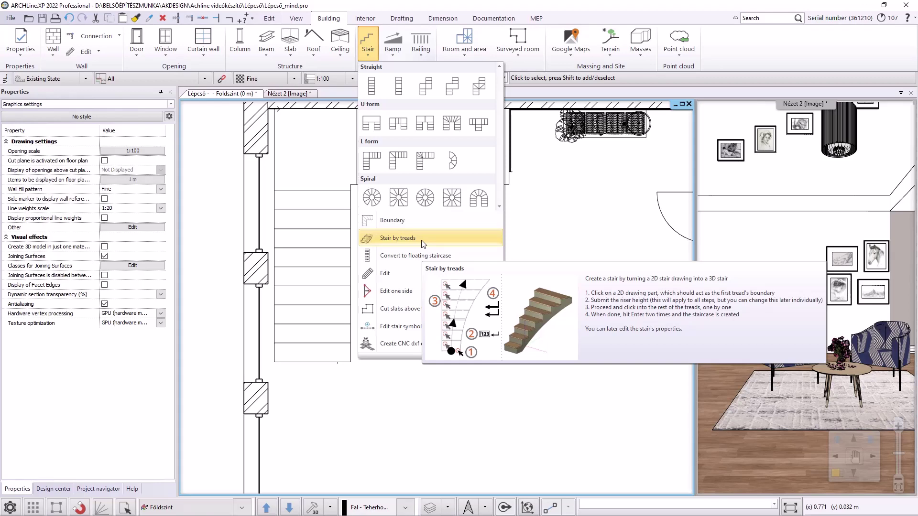
left_click(423, 239)
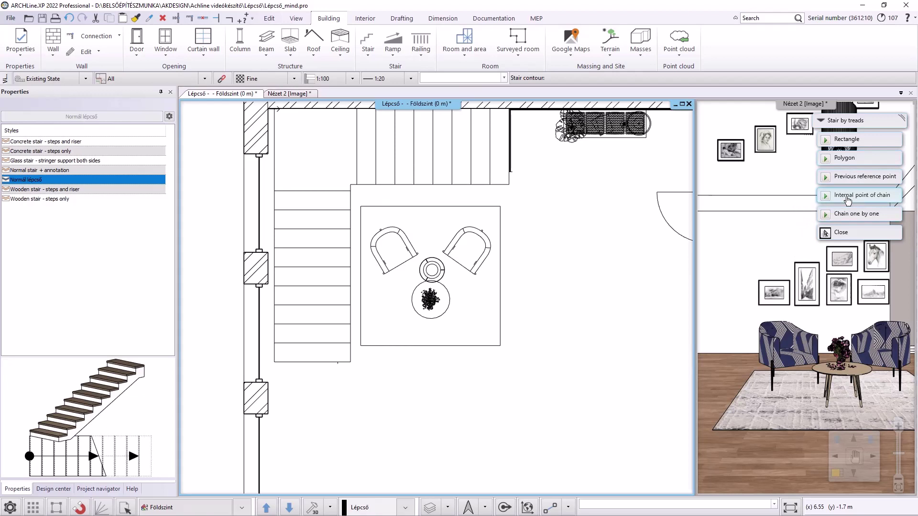
left_click(848, 196)
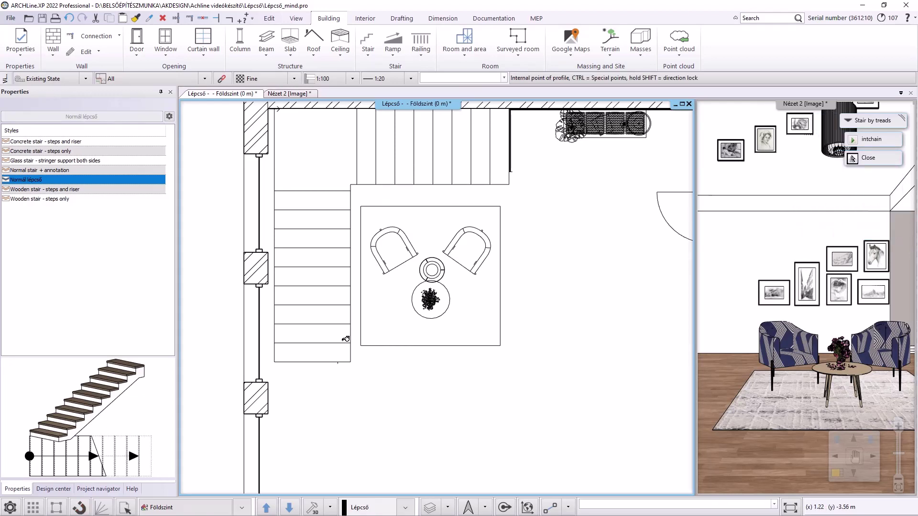
scroll(323, 345, "up", 1)
scroll(324, 345, "up", 1)
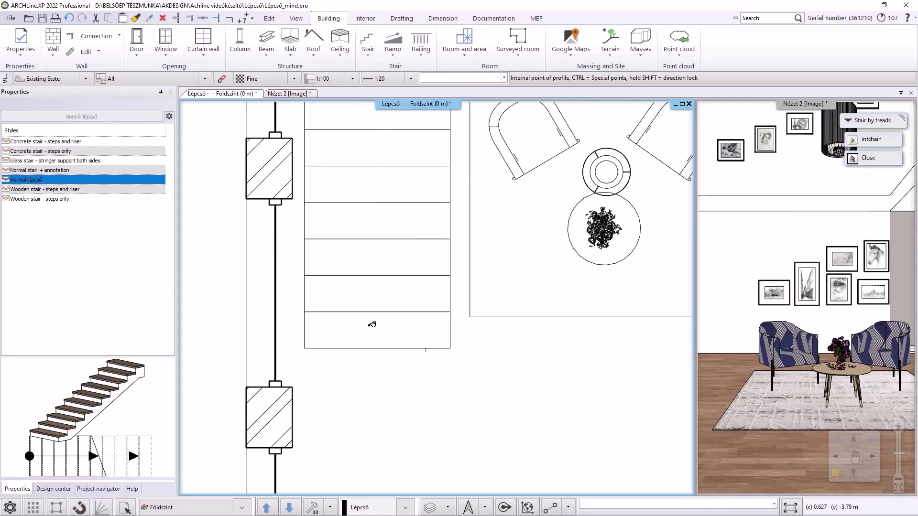
left_click(369, 329)
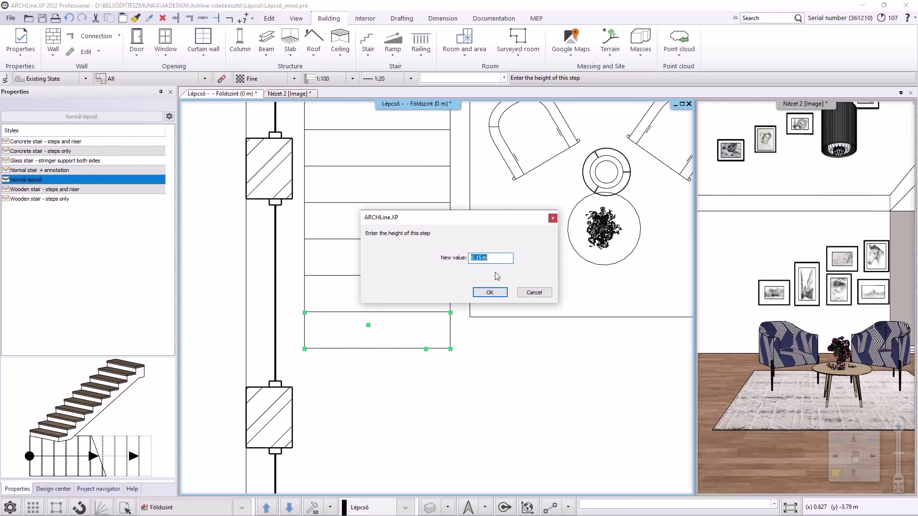
left_click(490, 293)
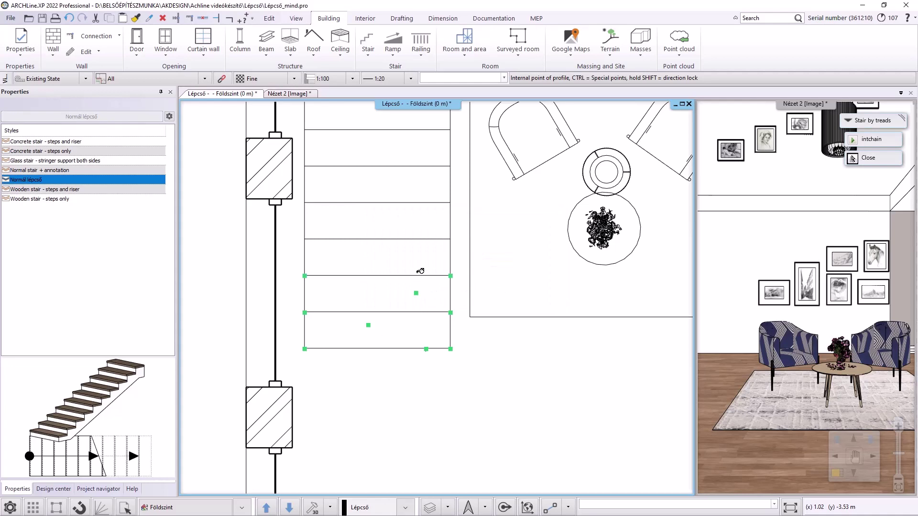
- Add the remaining treads of the lower flight in climbing order, up to and including the corner step
left_click(413, 255)
left_click(414, 224)
left_click(408, 186)
left_click(410, 131)
middle_click_drag(409, 131, 385, 301)
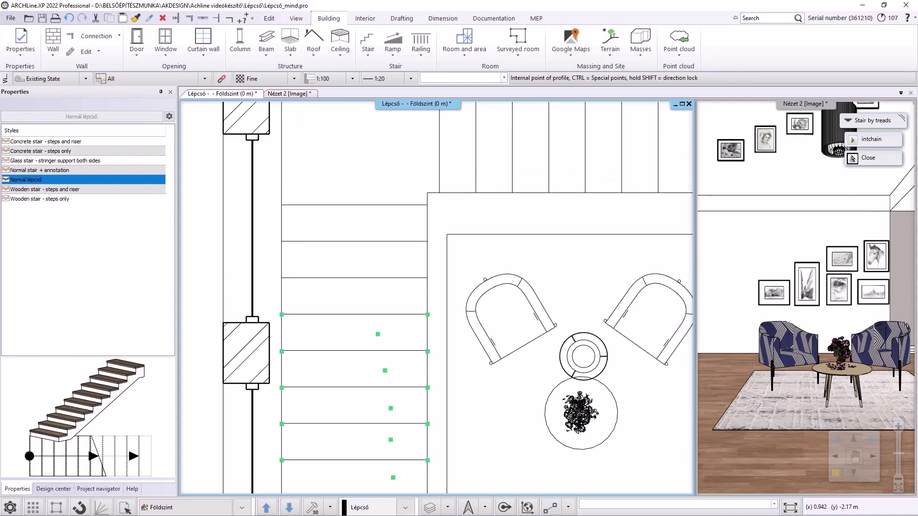
left_click(384, 300)
left_click(379, 254)
left_click(376, 210)
left_click(384, 166)
middle_click_drag(385, 147, 378, 270)
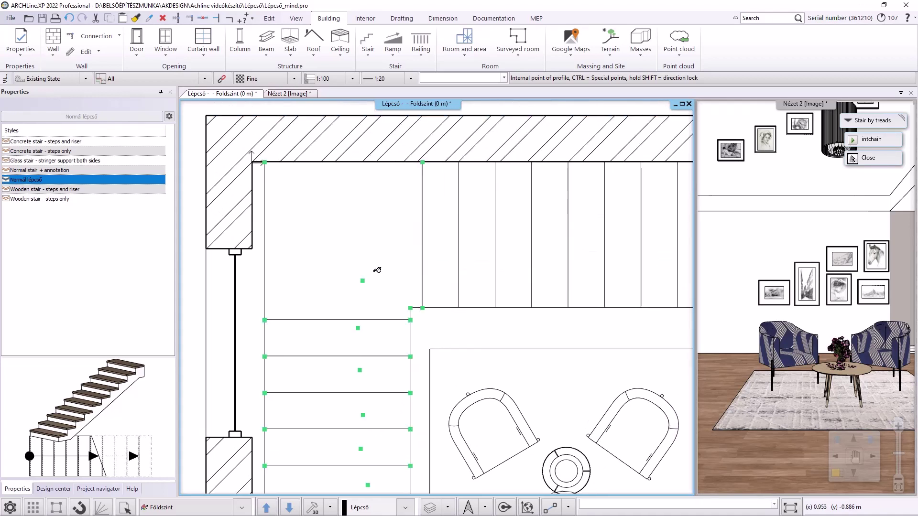
- Add all treads of the upper flight along the wall, generate the stair and show it in the Nézet 2 image view
left_click(438, 263)
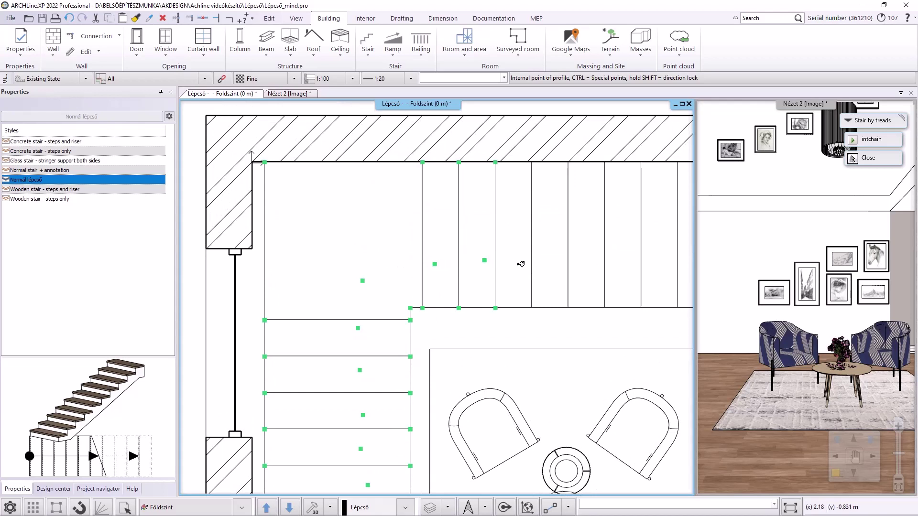
middle_click_drag(569, 264, 488, 263)
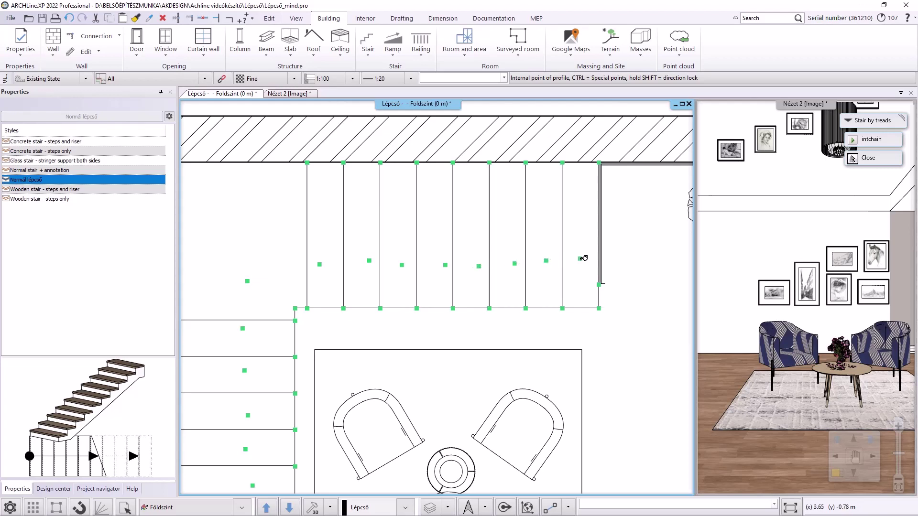
key("Escape")
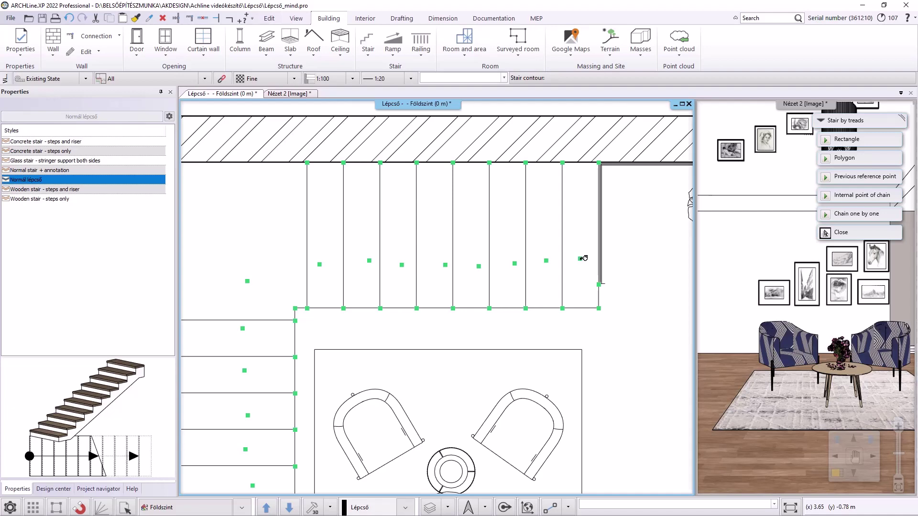
key("Return")
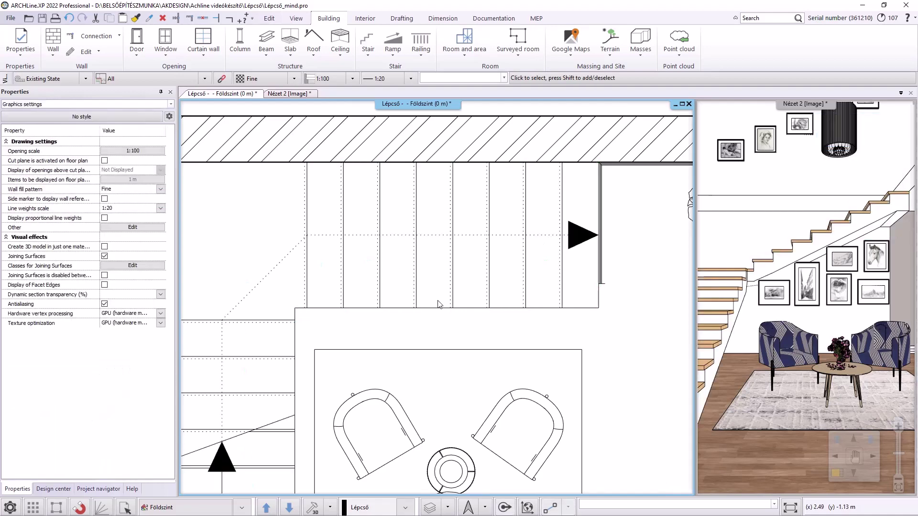
scroll(439, 304, "down", 5)
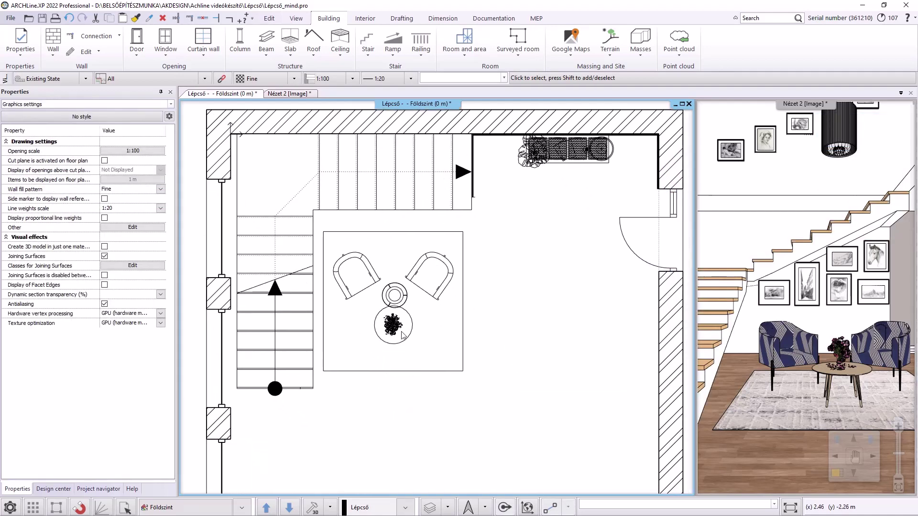
left_click(283, 94)
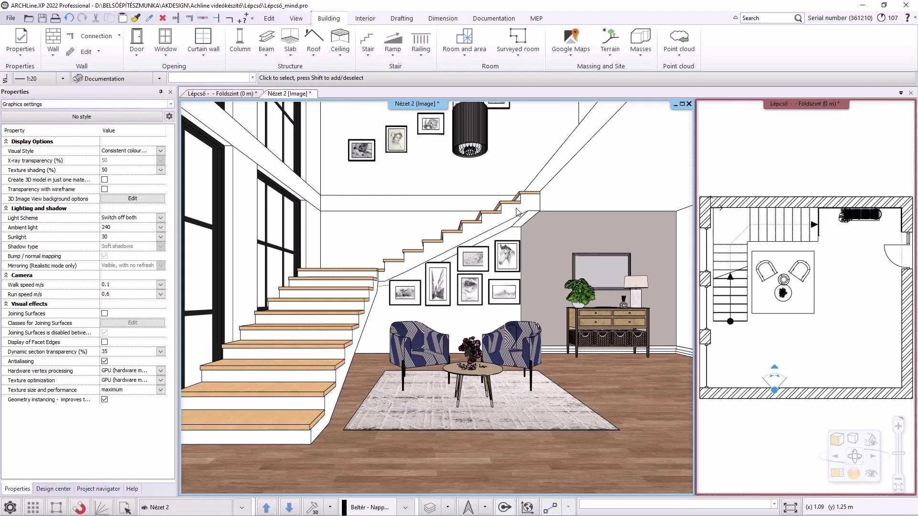
- Open the stair's properties from the floor plan and apply a new stair height of 3 m in the step geometry
left_click(224, 95)
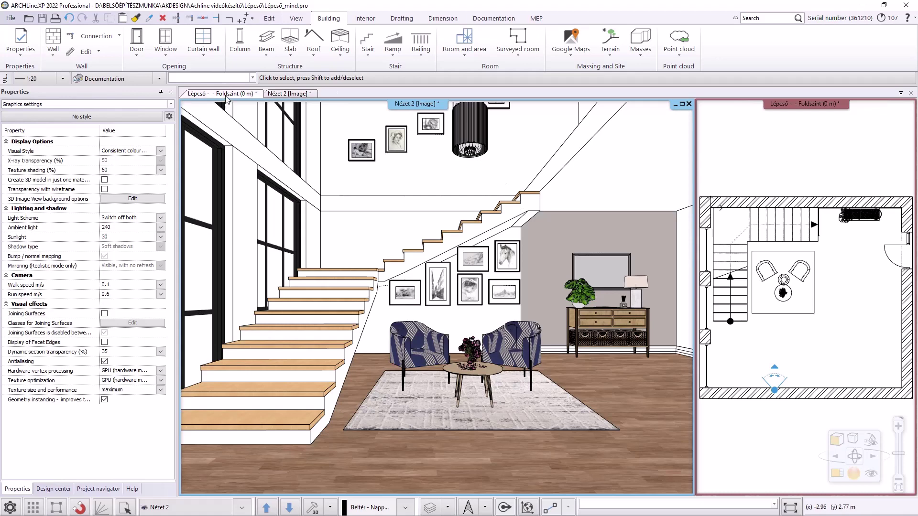
left_click(292, 239)
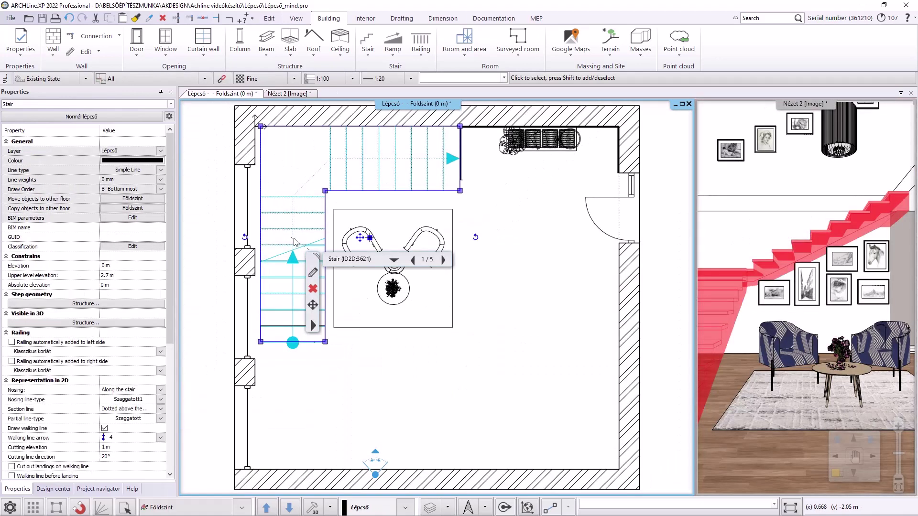
left_click(314, 272)
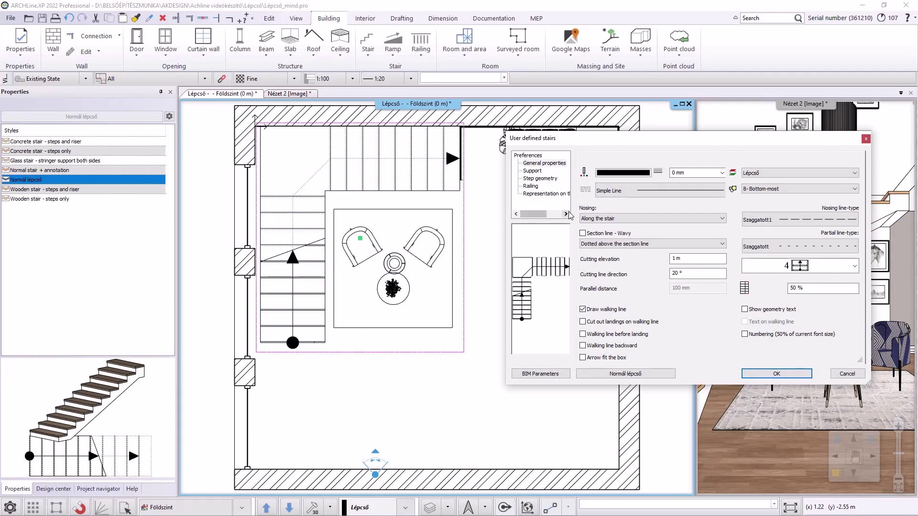
left_click(541, 178)
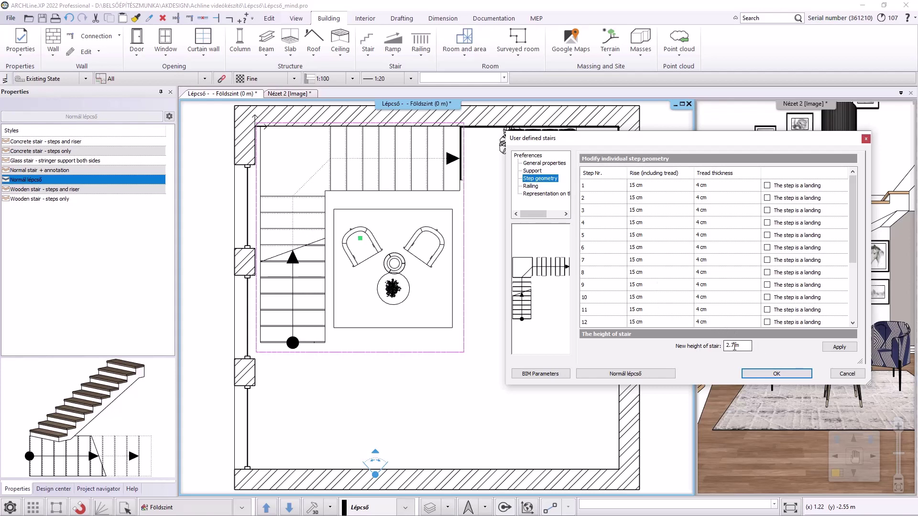
double_click(730, 347)
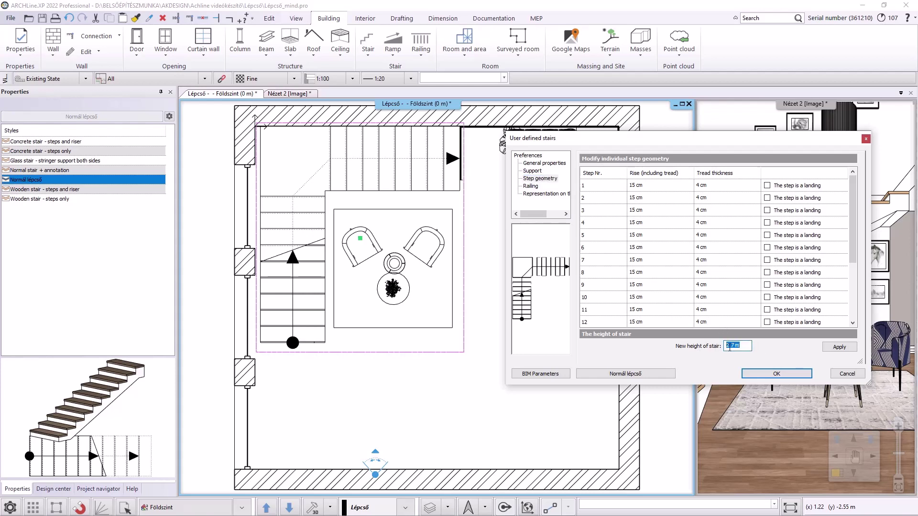
type("3")
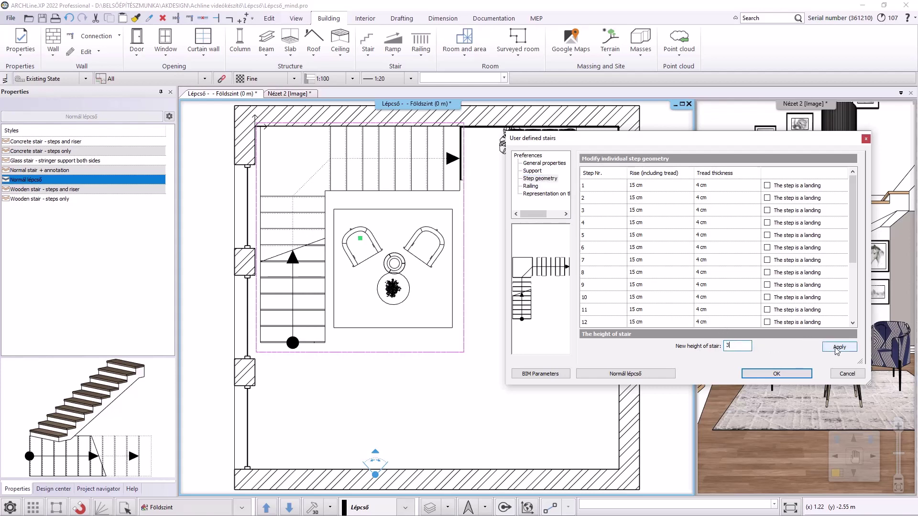
left_click(839, 347)
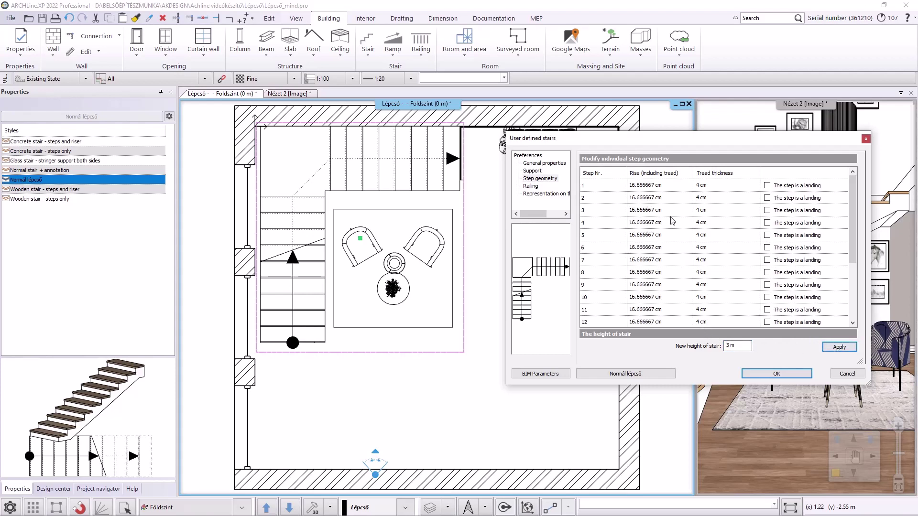
scroll(651, 281, "down", 3)
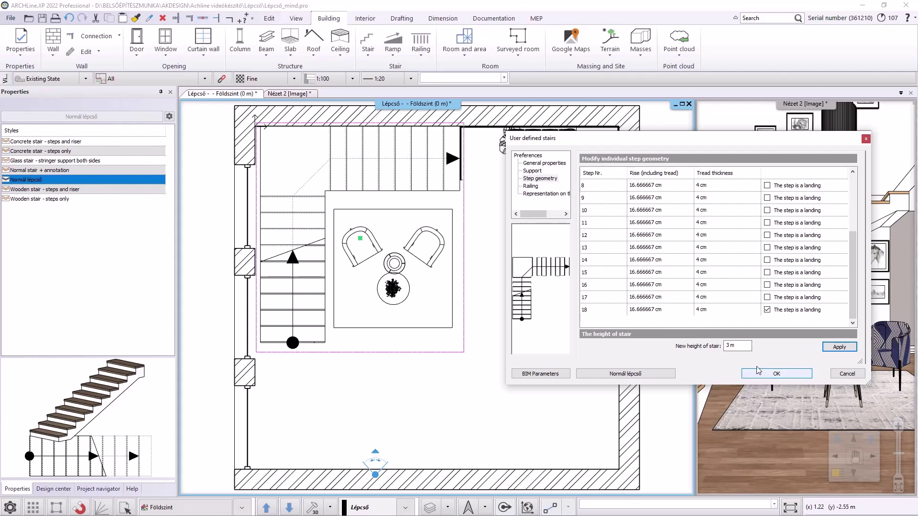
- Search the materials for "wood", assign a dark brown wood to the stair treads, and view the updated stair in the Nézet 2 image view
left_click(532, 171)
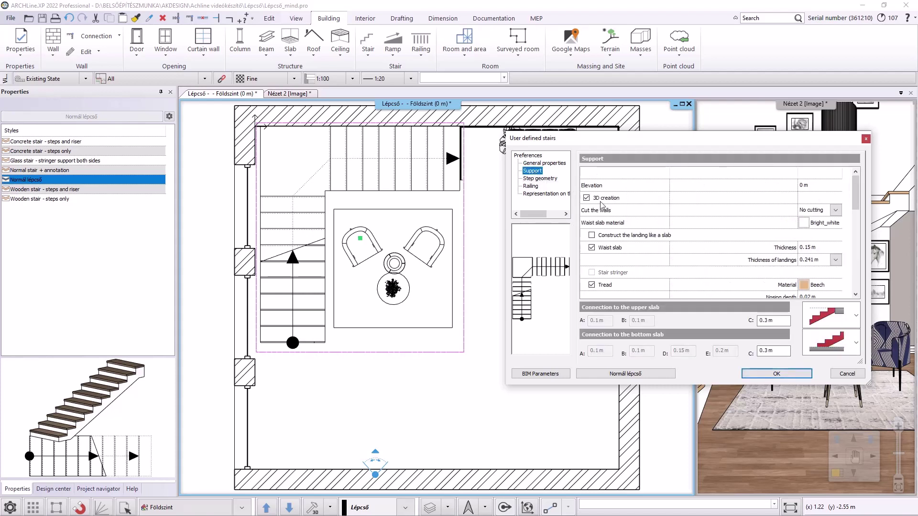
left_click(819, 285)
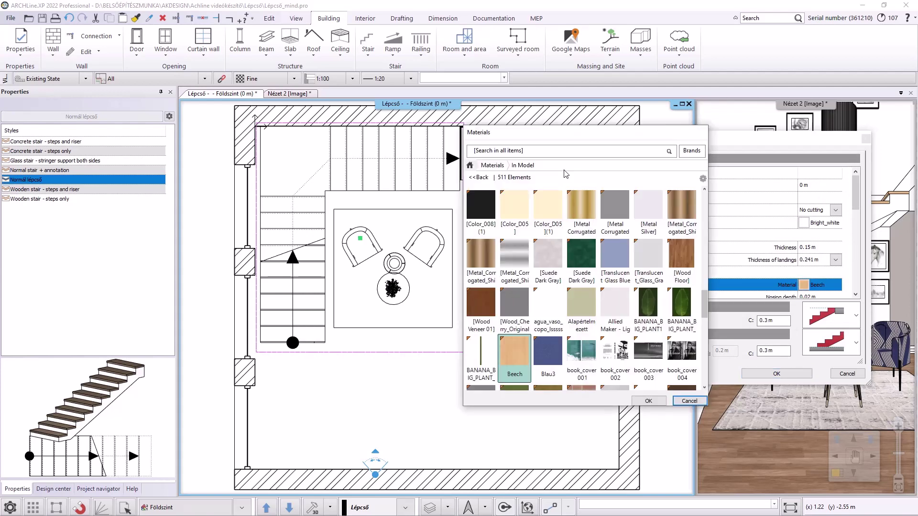
left_click(485, 154)
type("wood")
key("Return")
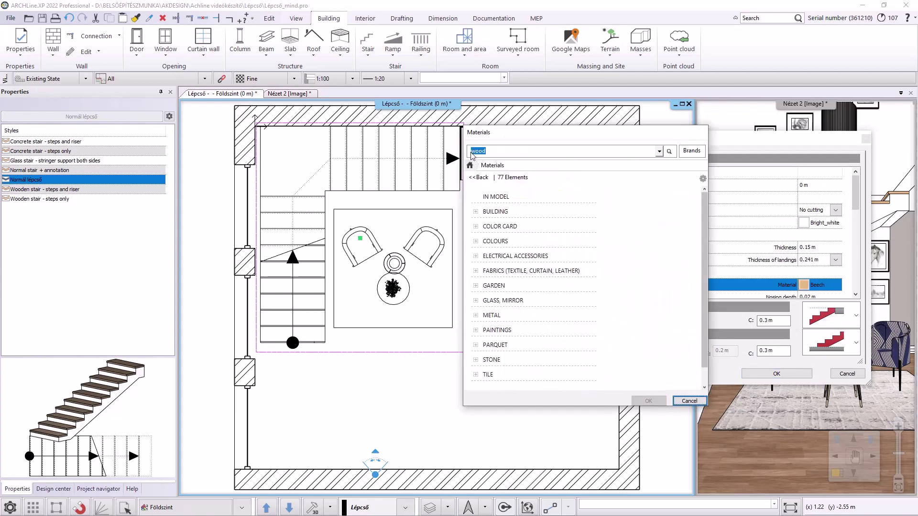
mouse_move(637, 310)
scroll(640, 334, "down", 10)
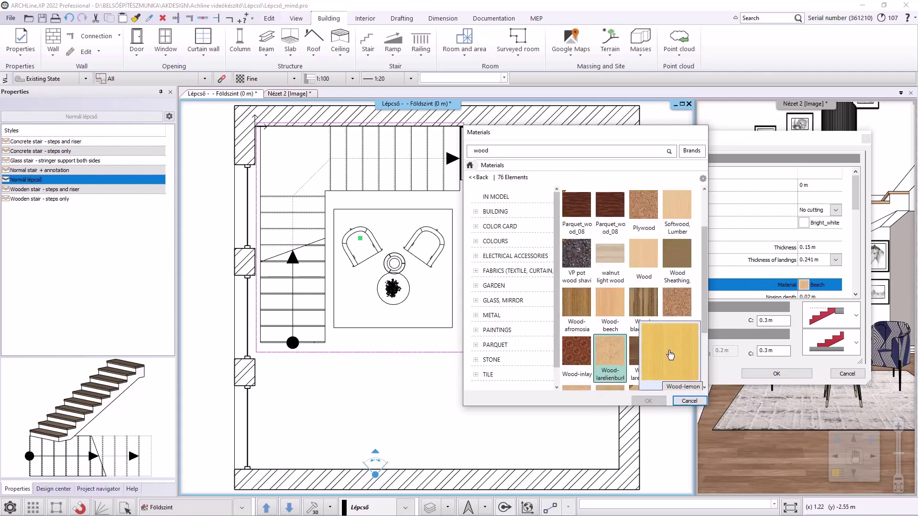
left_click(649, 401)
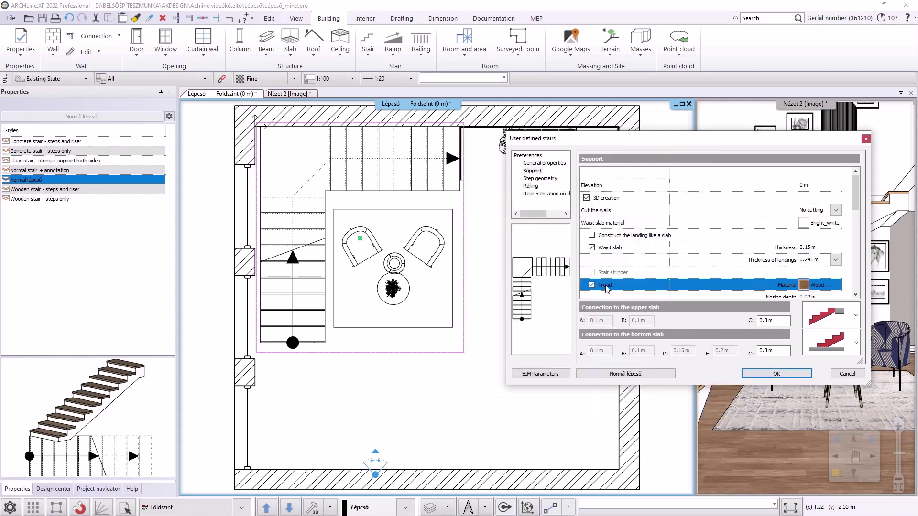
left_click(750, 373)
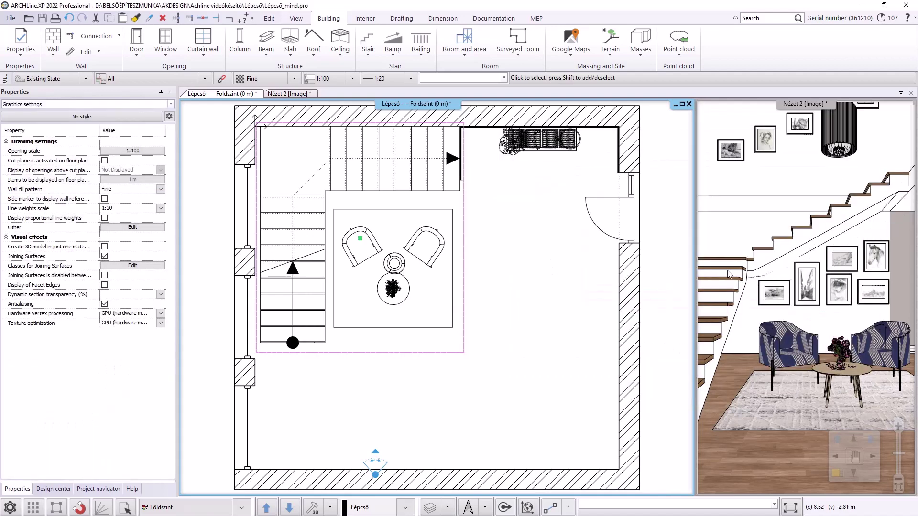
left_click(277, 93)
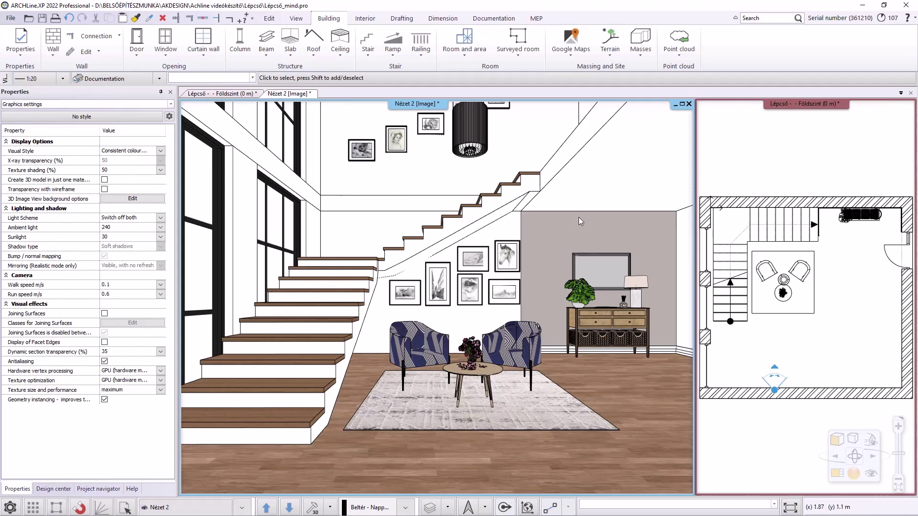
- Open the railing settings from the floor plan, enable primary balusters, and disable panels and bars and balusters by big steps
left_click(217, 93)
right_click(422, 41)
left_click(437, 46)
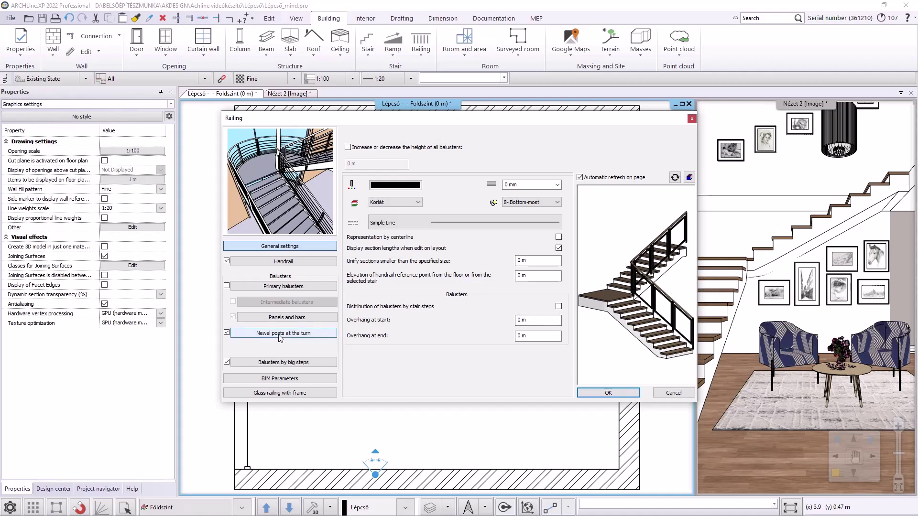
left_click(227, 286)
left_click(240, 286)
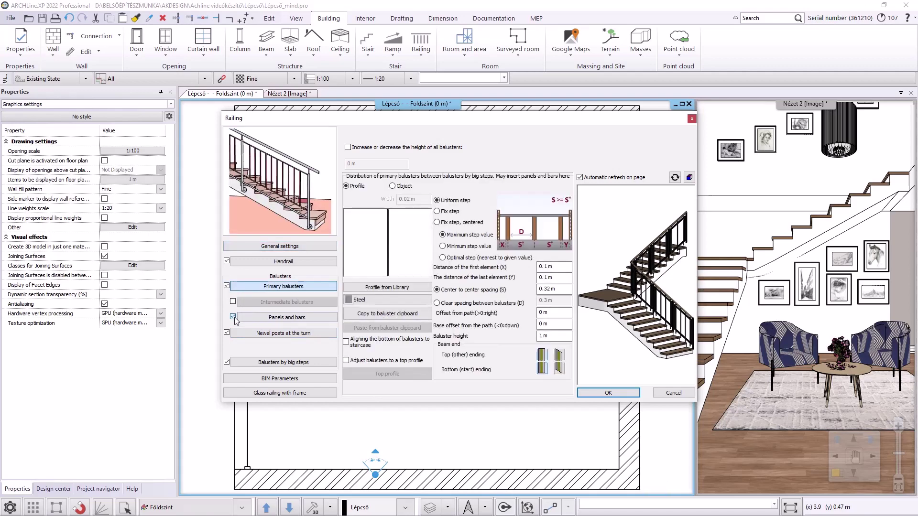
left_click(233, 317)
left_click(226, 362)
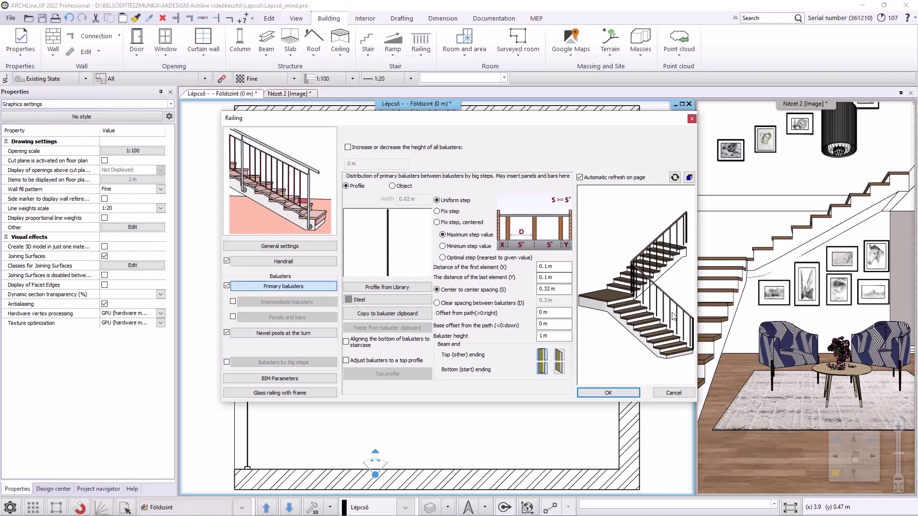
- Replace the handrail's circular profile with Symmetrical profile 1 from the profile library
left_click_drag(672, 316, 650, 307)
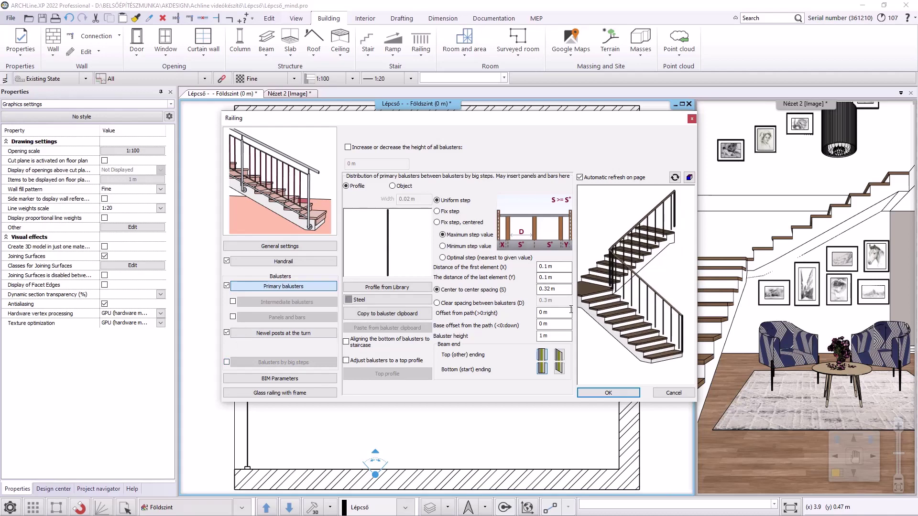
left_click(320, 263)
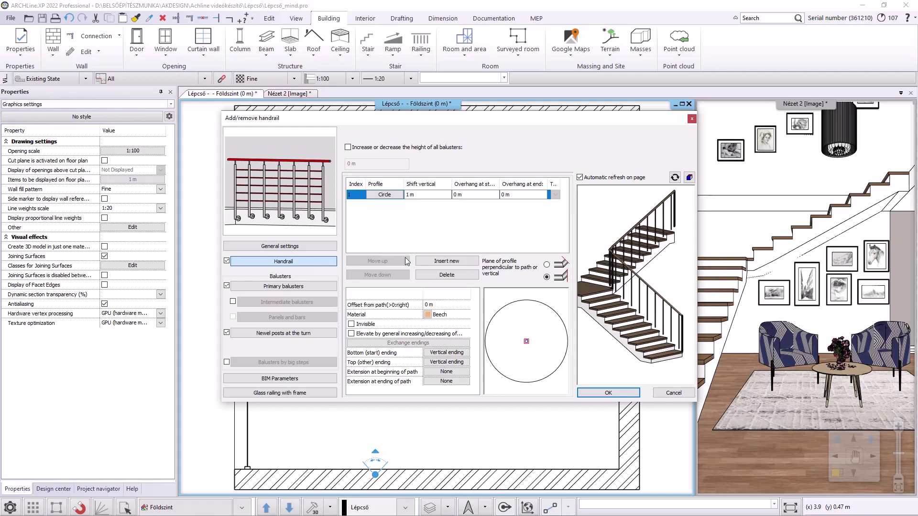
left_click(392, 198)
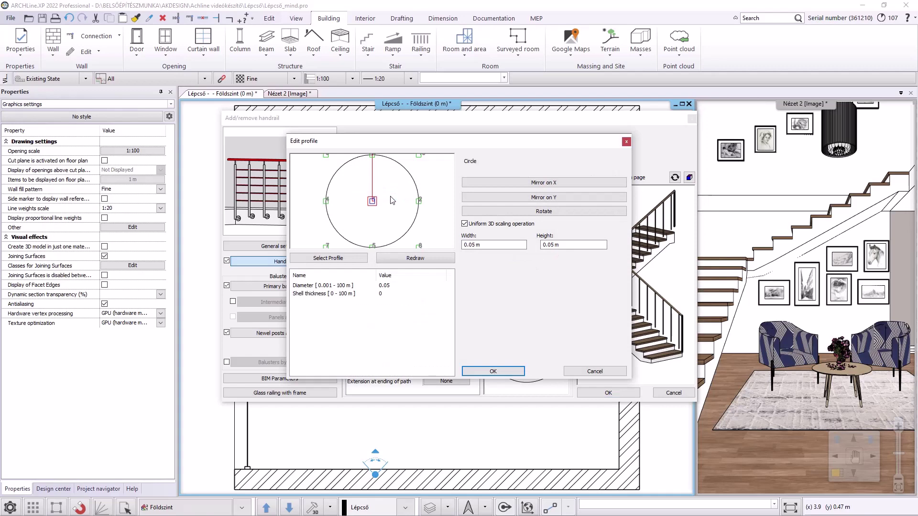
left_click(343, 263)
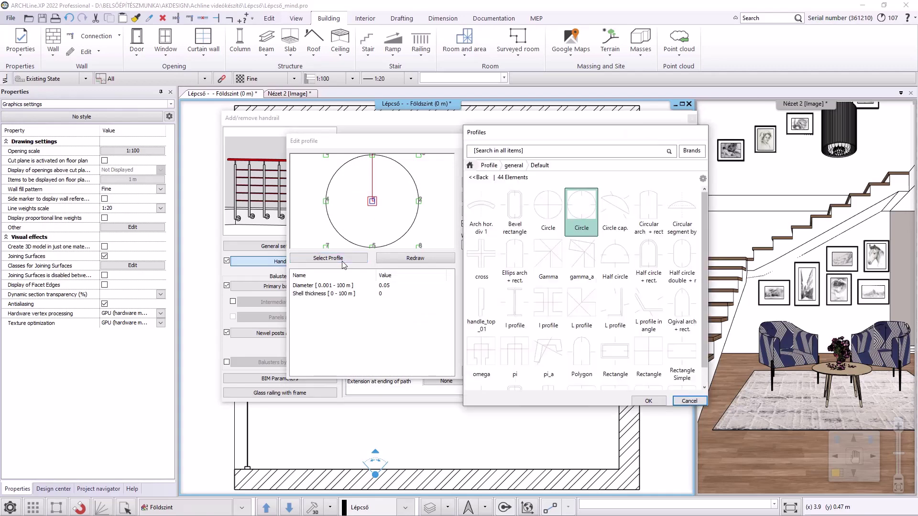
scroll(597, 306, "down", 3)
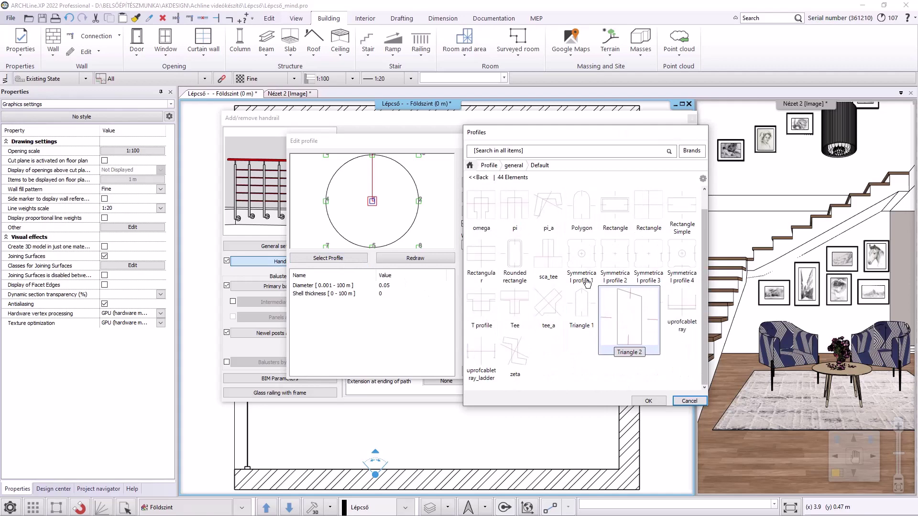
scroll(555, 375, "up", 3)
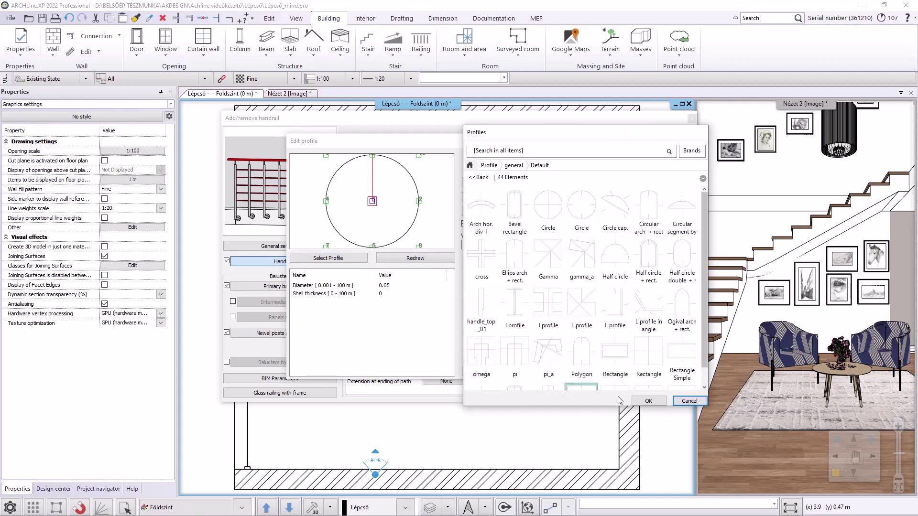
left_click(643, 400)
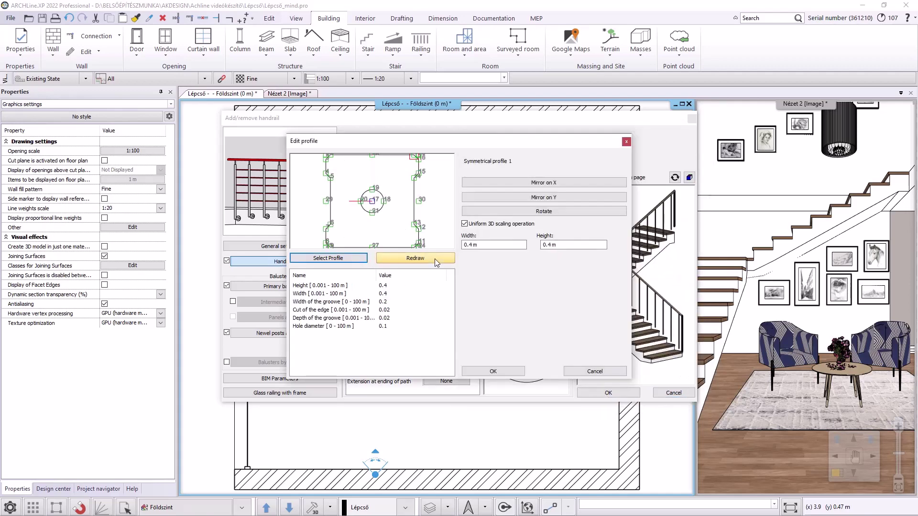
- Set the handrail profile's height to 0.06 m with uniform scaling and apply the edited profile
double_click(387, 285)
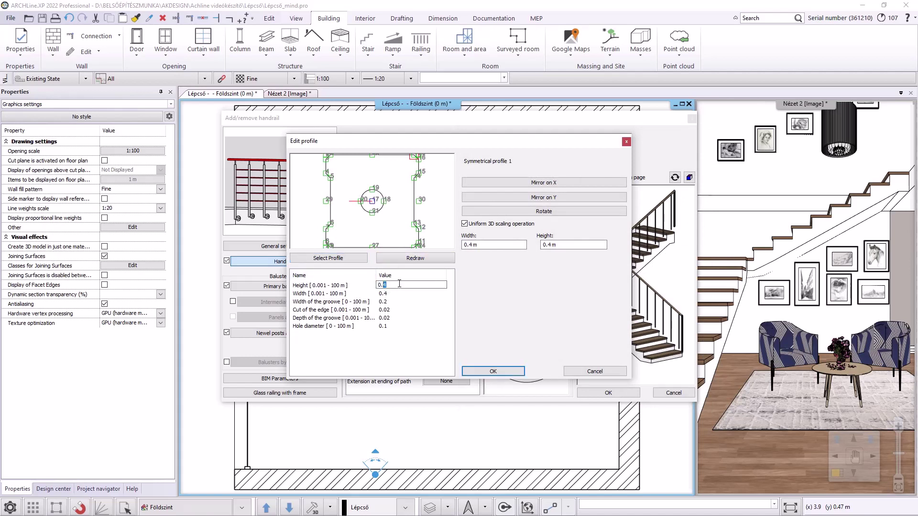
type("06")
left_click(411, 303)
left_click(482, 371)
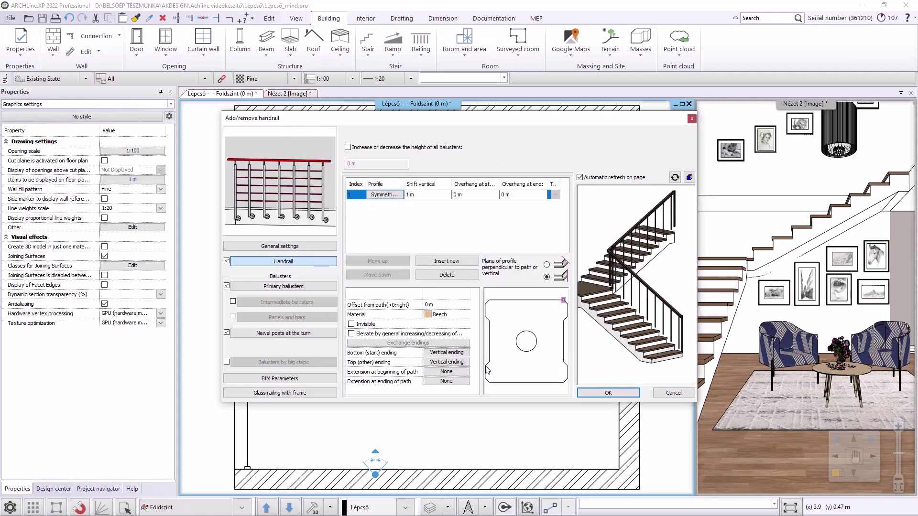
scroll(662, 308, "up", 5)
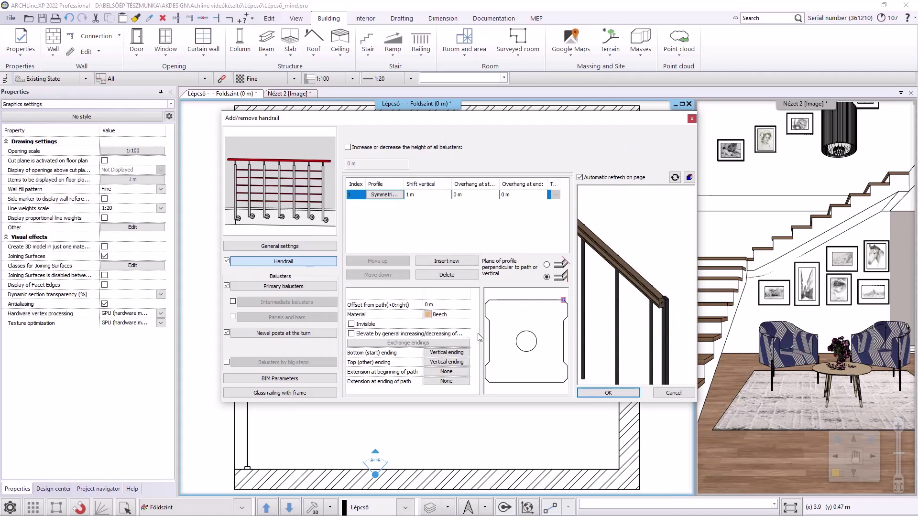
- Search the materials for "wood", assign the Wood-walnutciaro material to the handrail, and refresh the railing preview
left_click(439, 315)
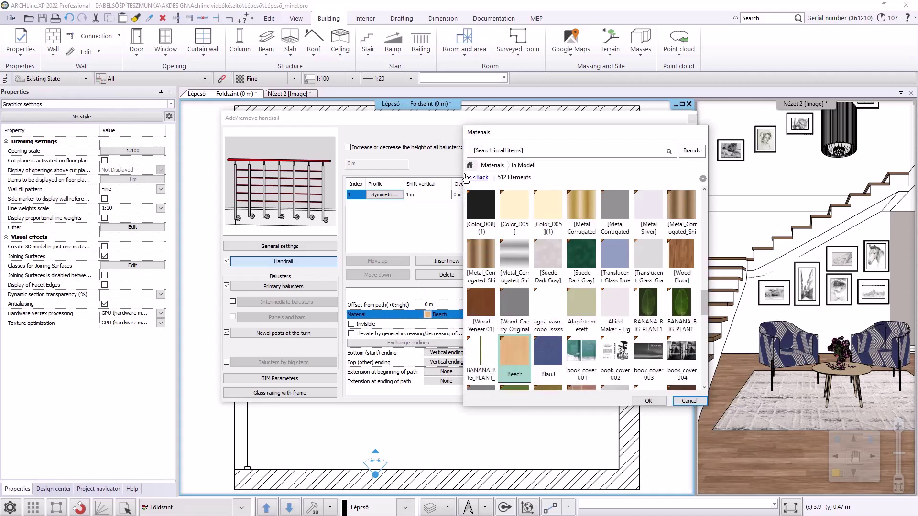
left_click(490, 154)
key("Return")
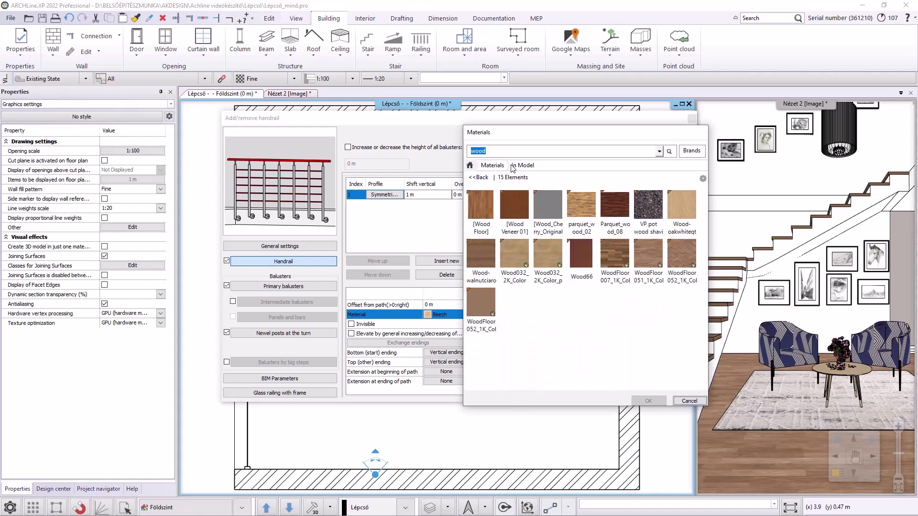
left_click(481, 261)
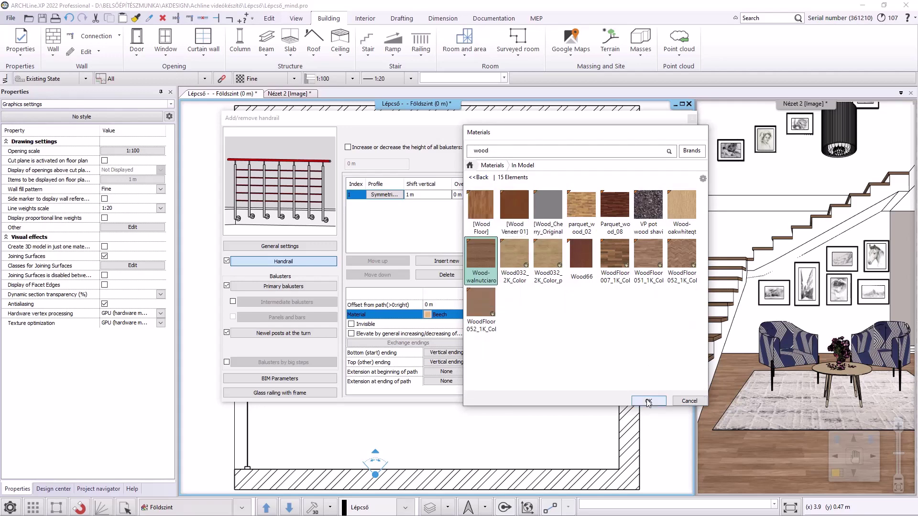
left_click(648, 401)
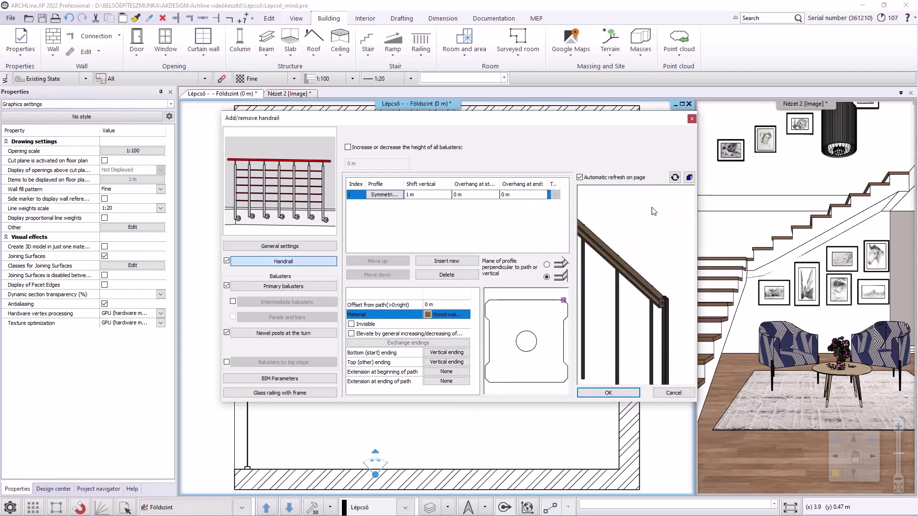
left_click(675, 178)
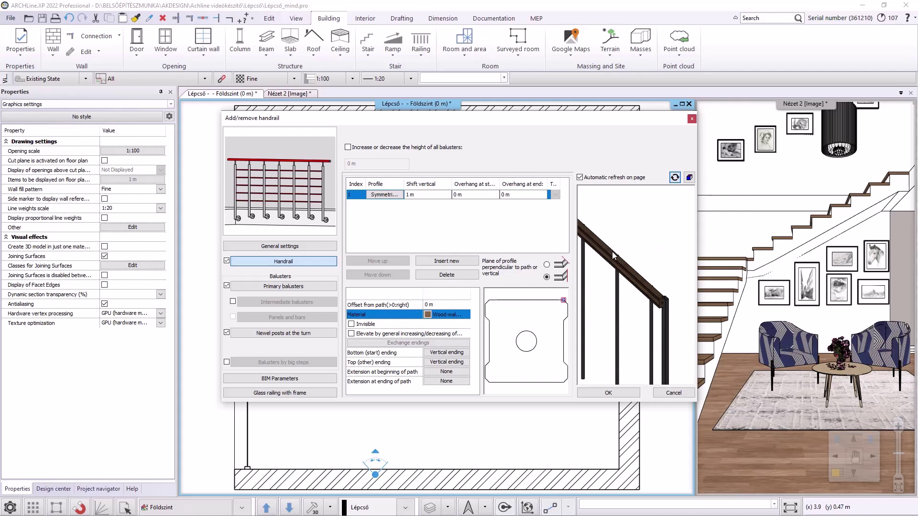
- Set the handrail's vertical shift to 0.95 m and move its profile's reference point to the bottom centre
left_click(423, 196)
type("0,95")
key("Return")
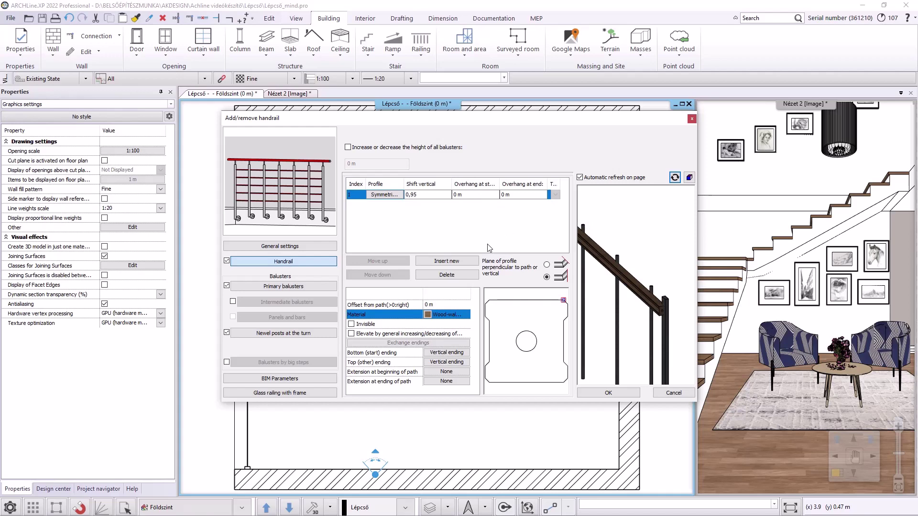
left_click(384, 195)
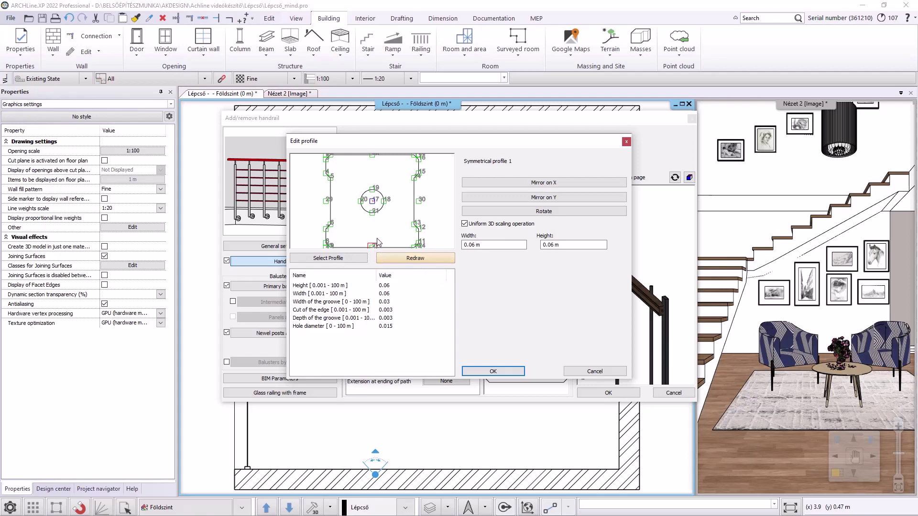
left_click(492, 371)
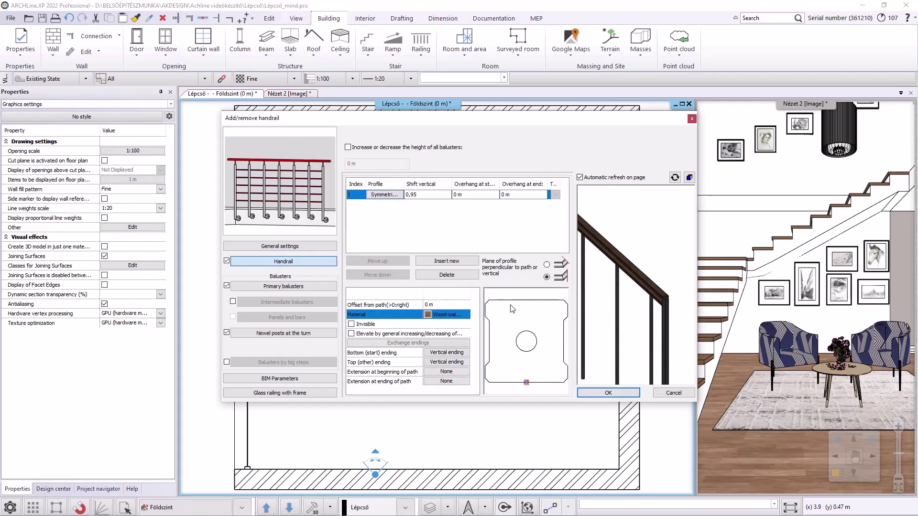
- Replace the primary balusters' circular profile with Symmetrical profile 1 from the profile library
left_click(261, 286)
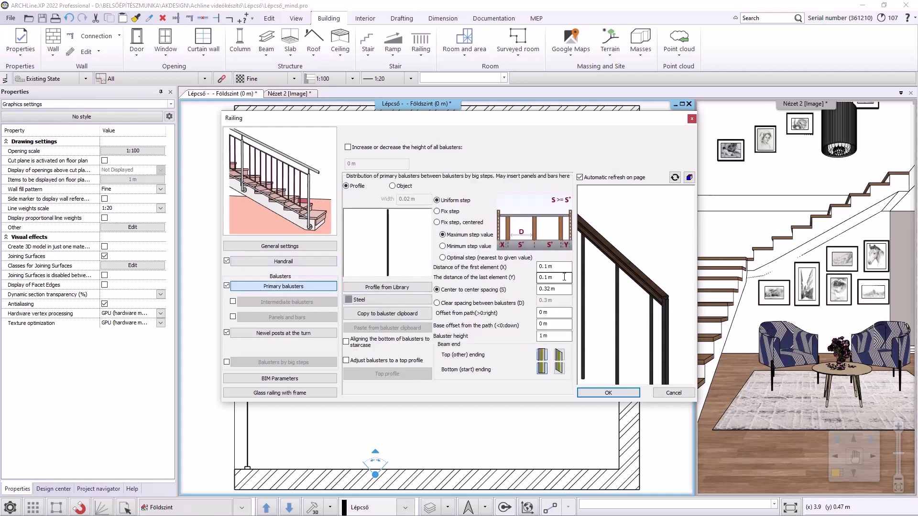
scroll(630, 300, "down", 2)
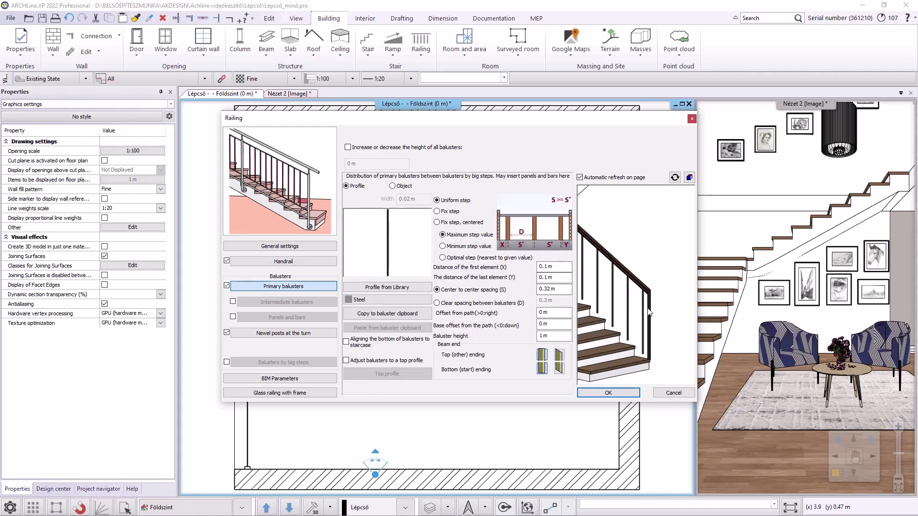
left_click_drag(643, 313, 622, 296)
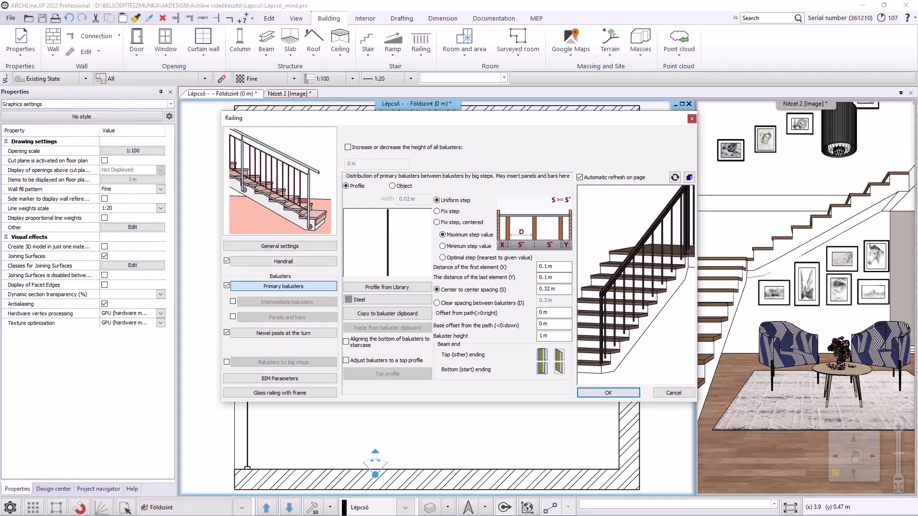
left_click(381, 291)
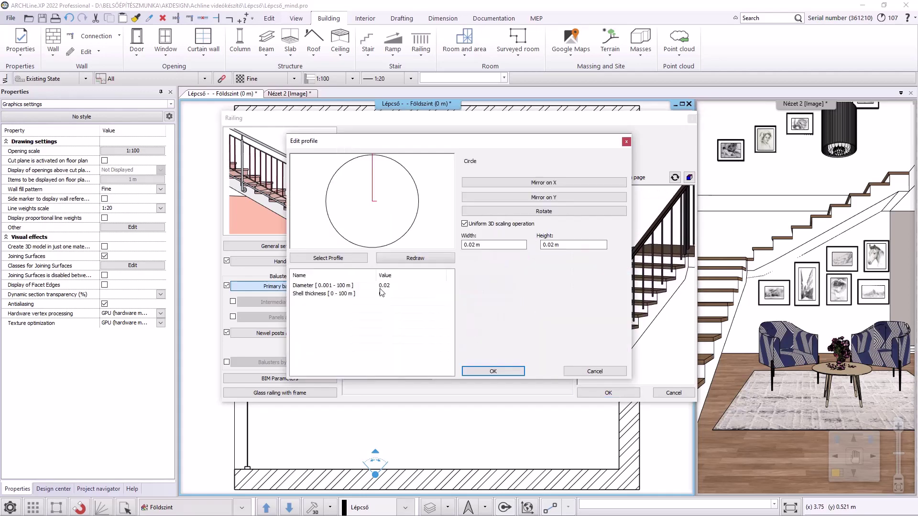
left_click(353, 260)
scroll(621, 296, "down", 3)
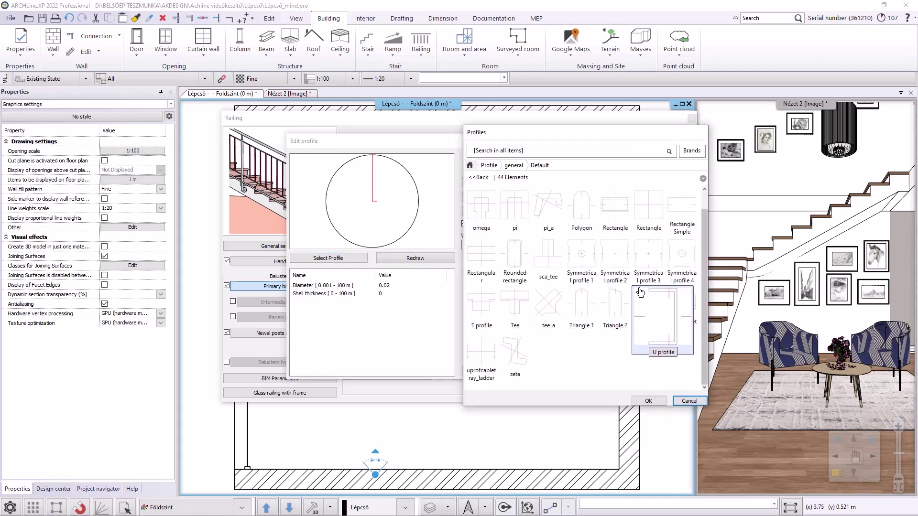
left_click(587, 271)
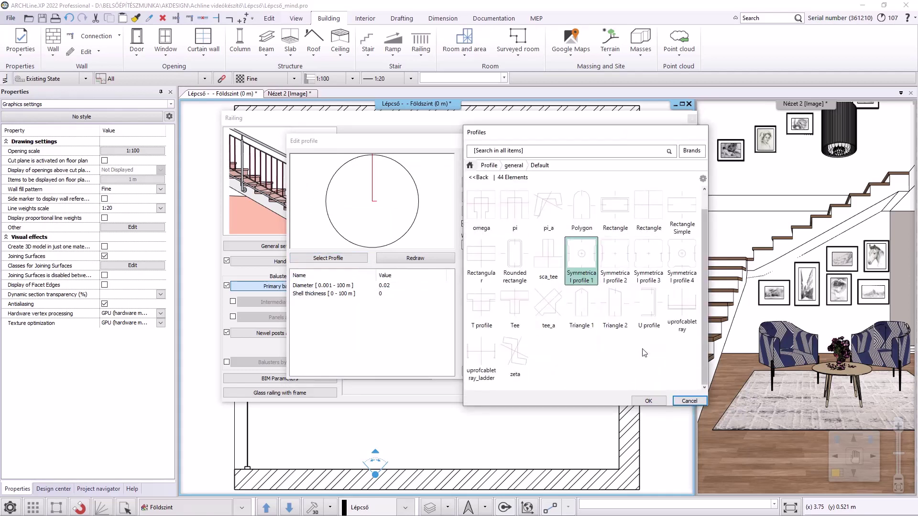
left_click(649, 402)
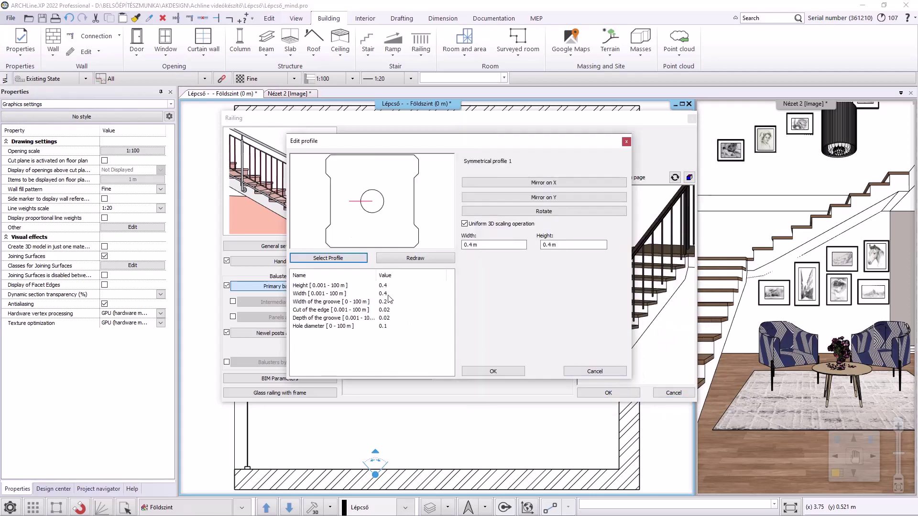
- Set the baluster profile's height to 0.05 m with uniform scaling and apply the edited profile
double_click(387, 286)
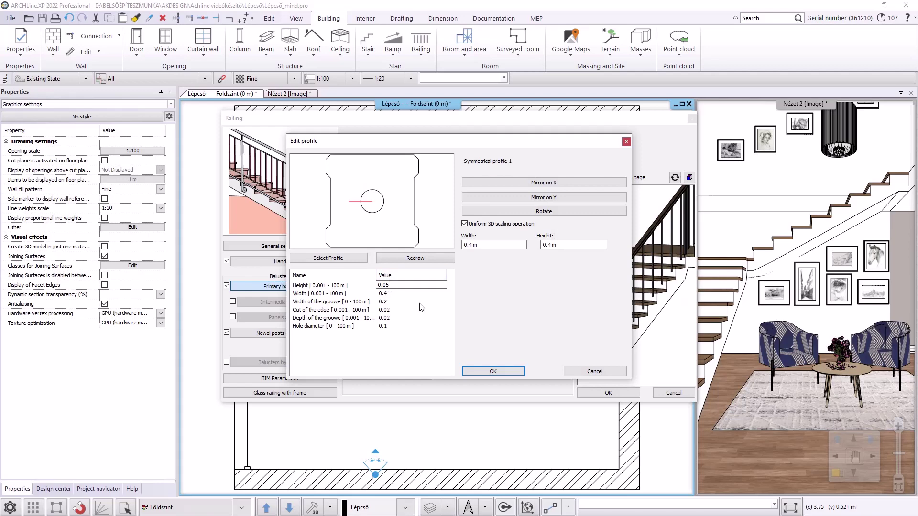
key("Return")
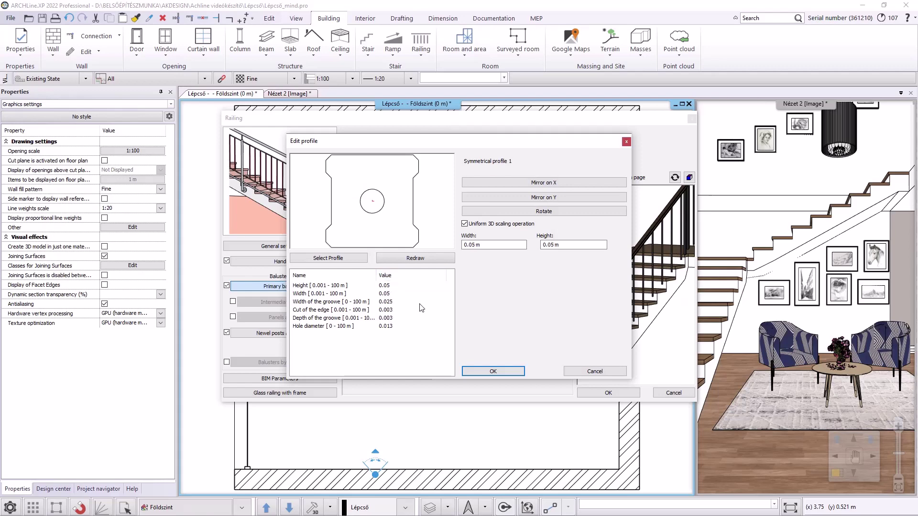
left_click(482, 371)
scroll(614, 315, "up", 5)
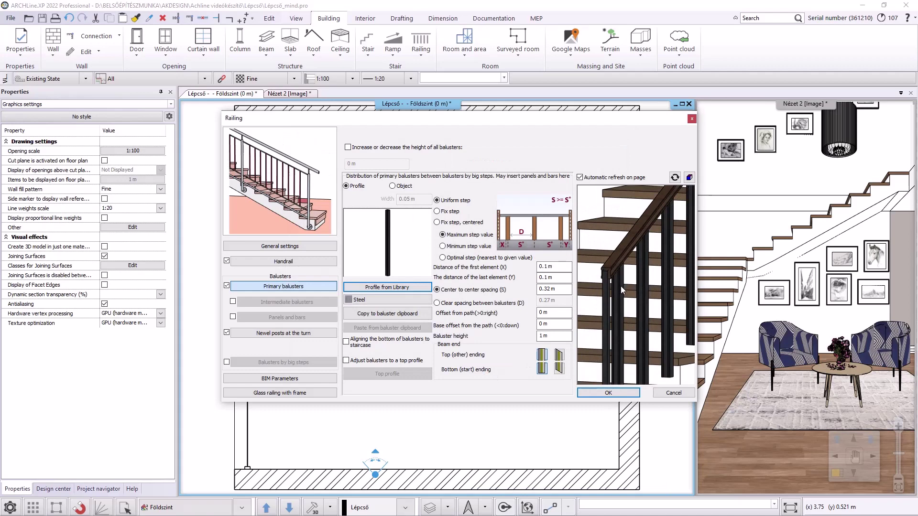
- Rotate the primary balusters' profile once and apply the new orientation
left_click(396, 288)
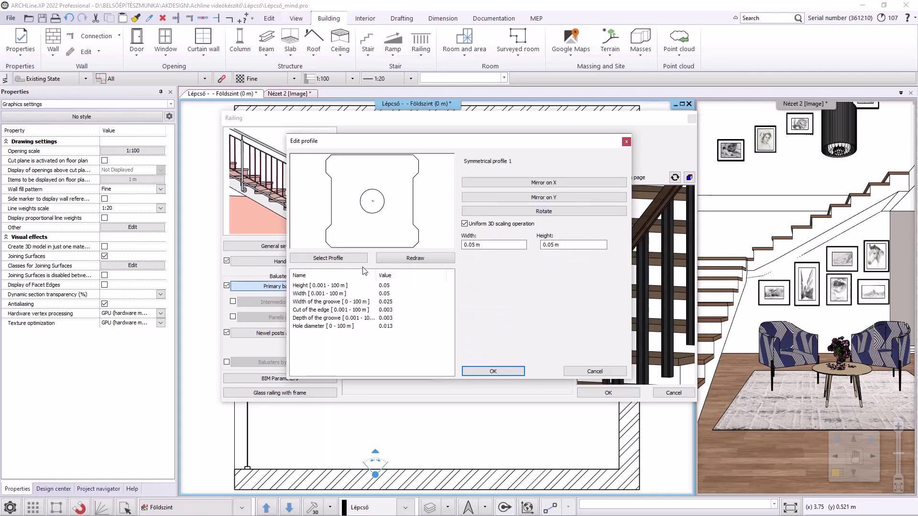
left_click(529, 212)
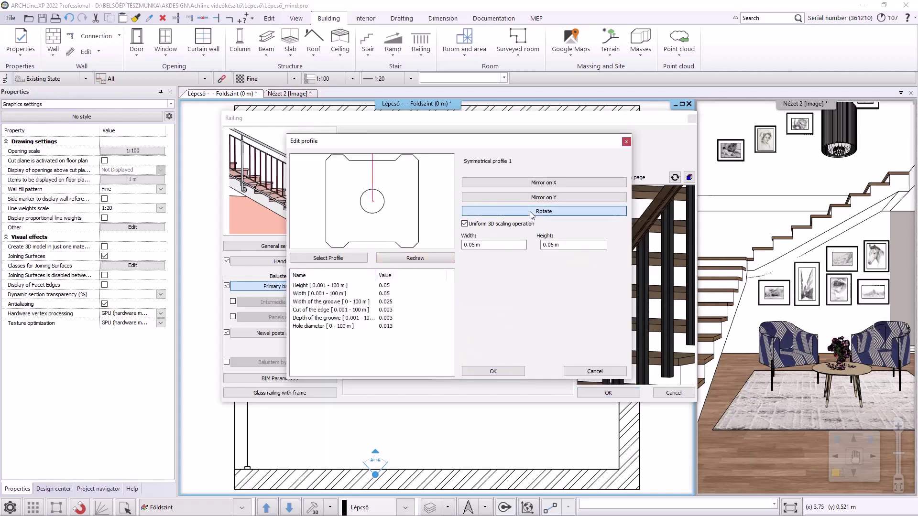
left_click(504, 373)
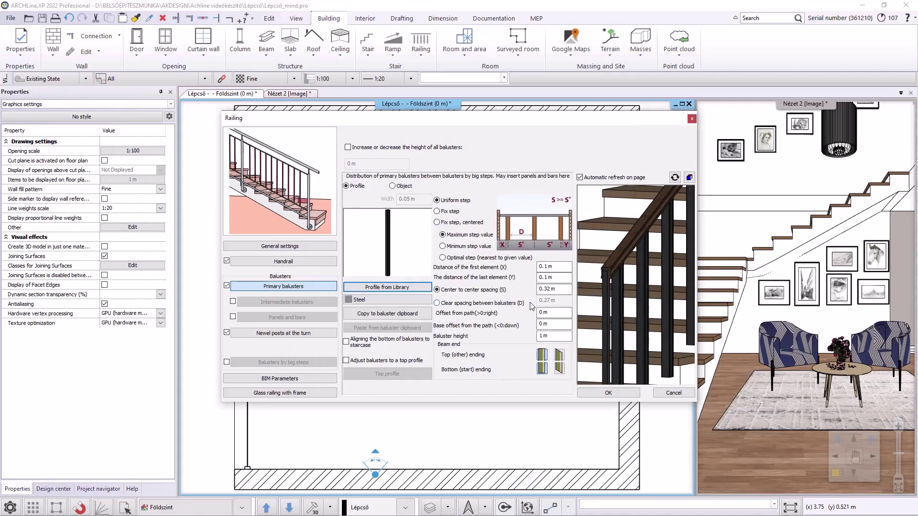
- Search the materials for "white" and assign Bright_white to the primary balusters
left_click(382, 299)
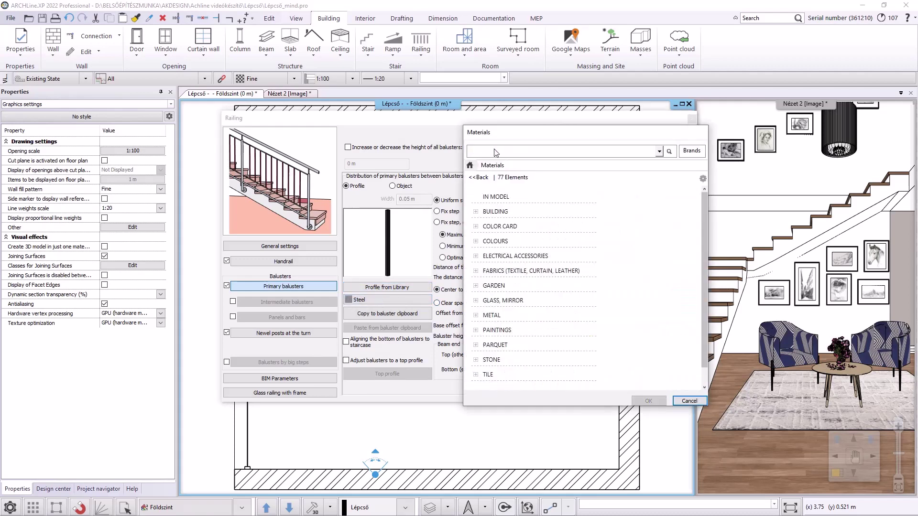
type("white")
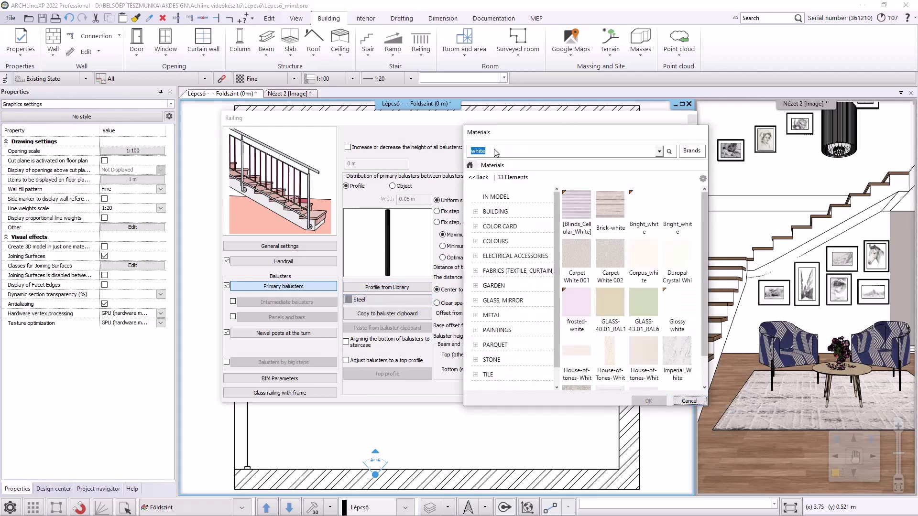
left_click(637, 218)
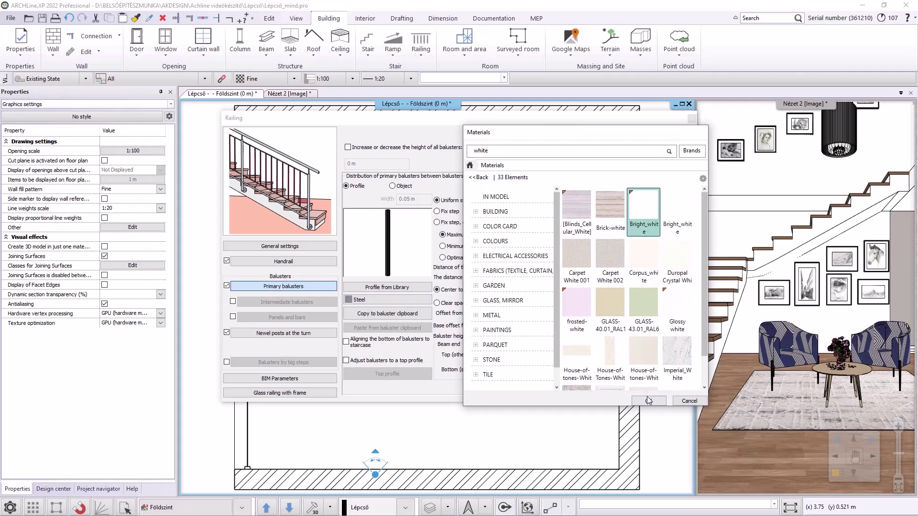
left_click(649, 401)
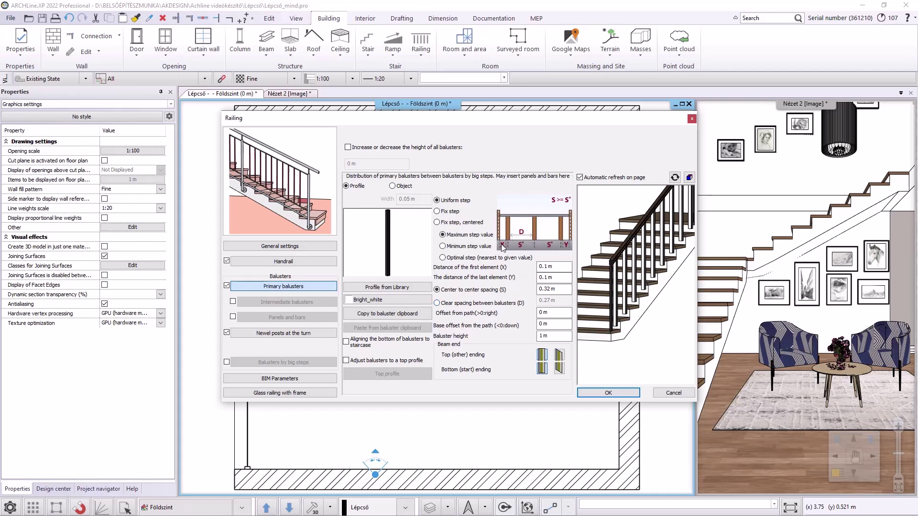
- Distribute the primary balusters by clear spacing and set the spacing between them to 0.15 m
left_click(445, 303)
double_click(548, 301)
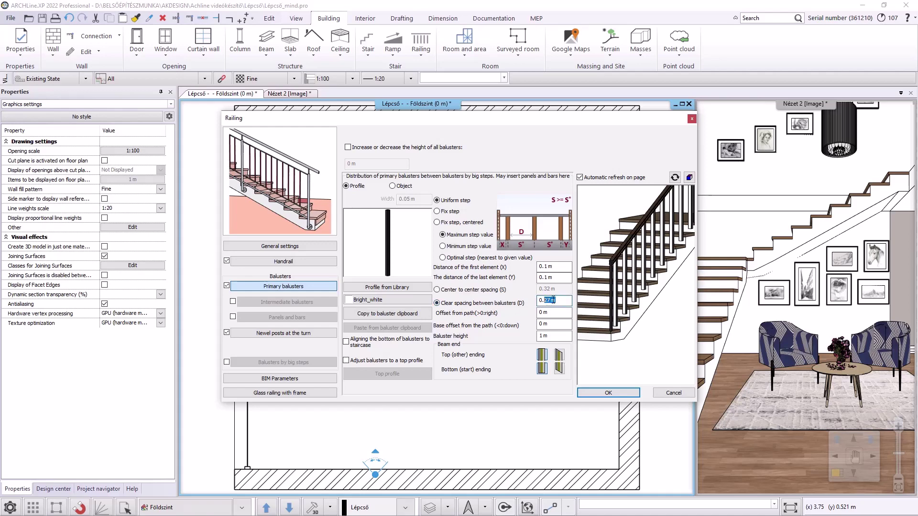
type("15")
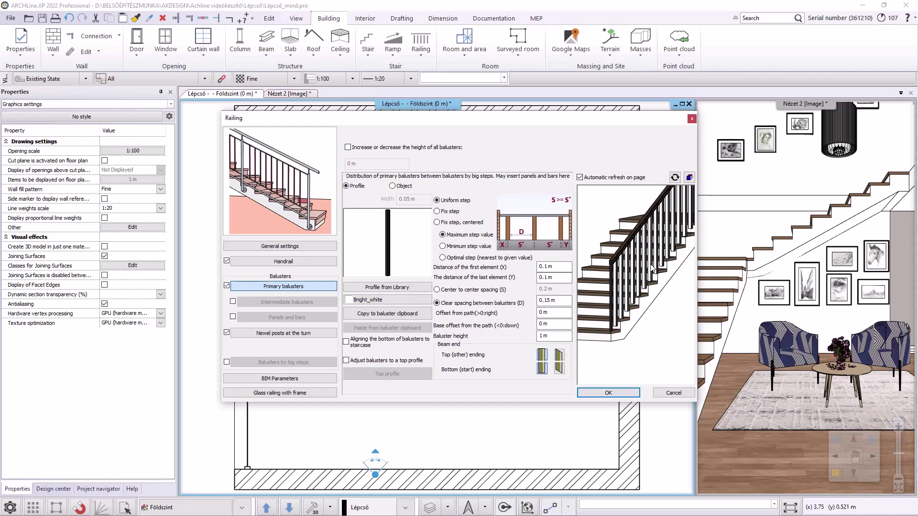
left_click_drag(665, 287, 598, 282)
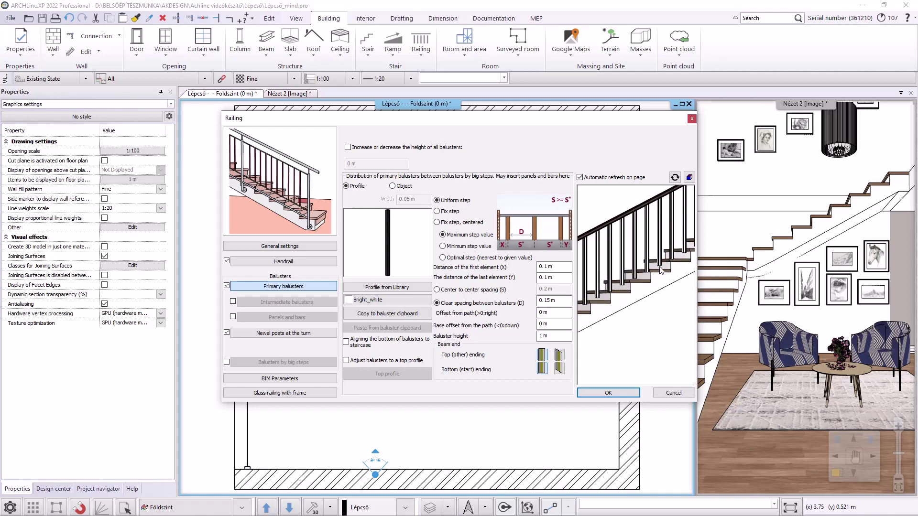
- Align the bottom of the primary balusters to the staircase and check the railing preview from another angle
left_click(347, 342)
scroll(630, 292, "down", 3)
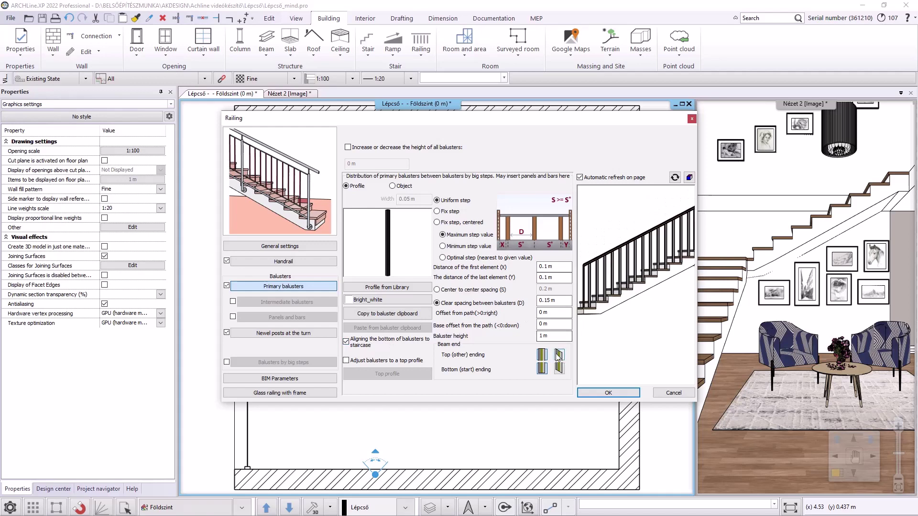
left_click_drag(642, 283, 618, 291)
scroll(618, 291, "up", 1)
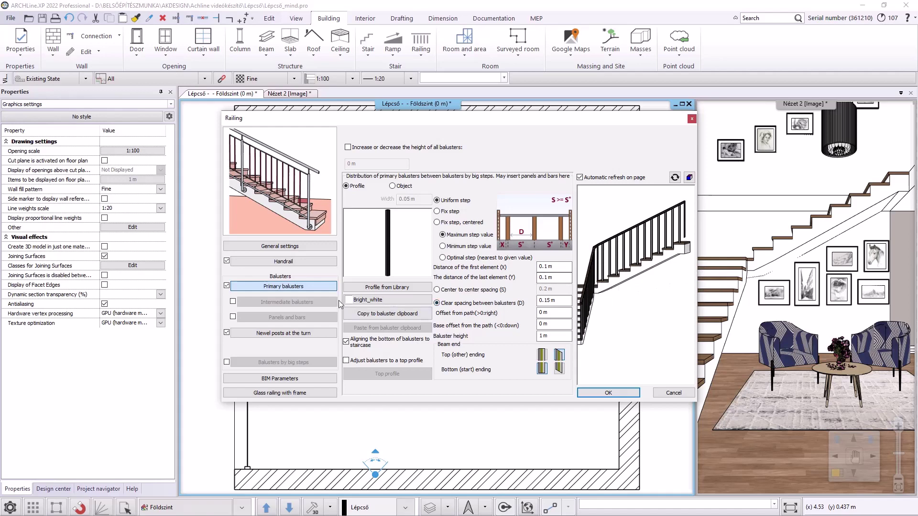
- Replace the profile of the newel posts at the turn with the second Newel-Post_white object from MY, Alkatrészek
left_click(298, 334)
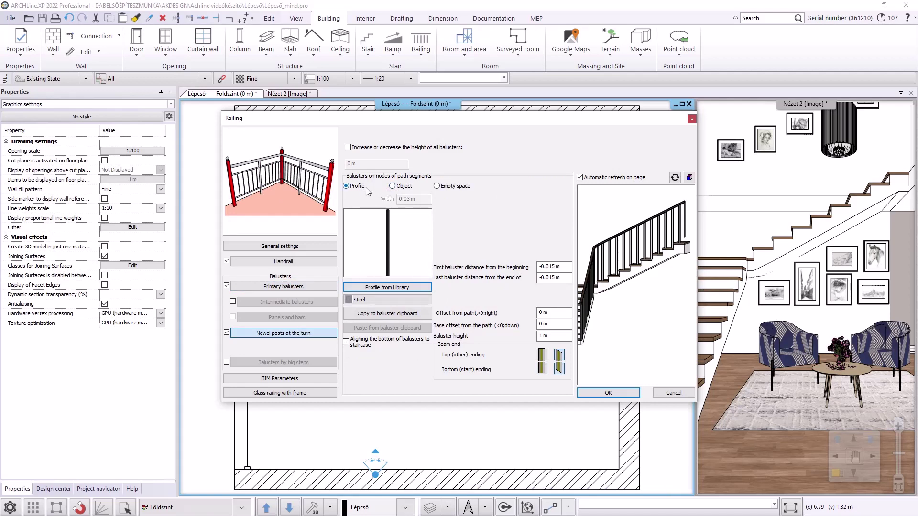
left_click(393, 187)
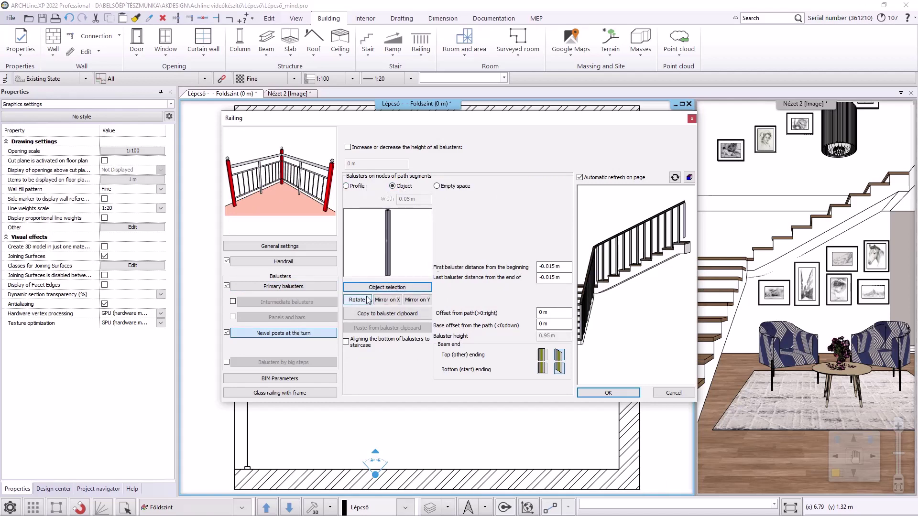
left_click(385, 287)
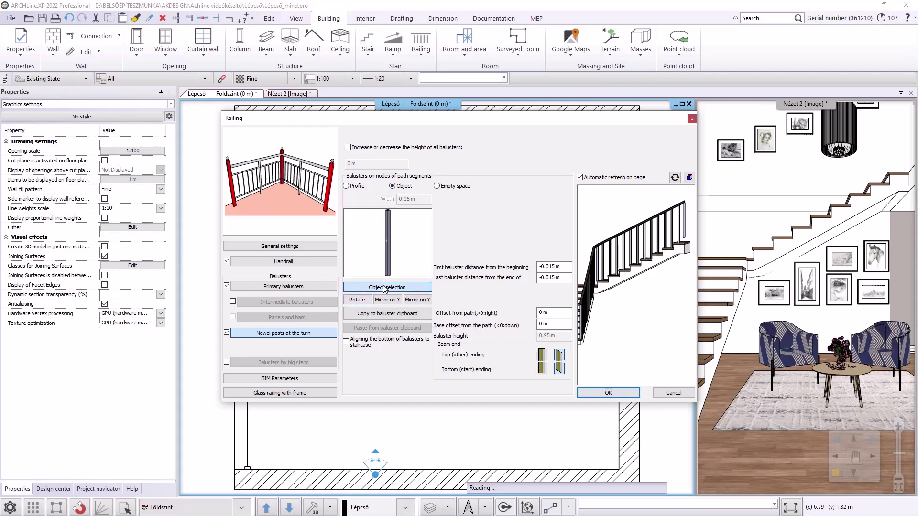
left_click(234, 132)
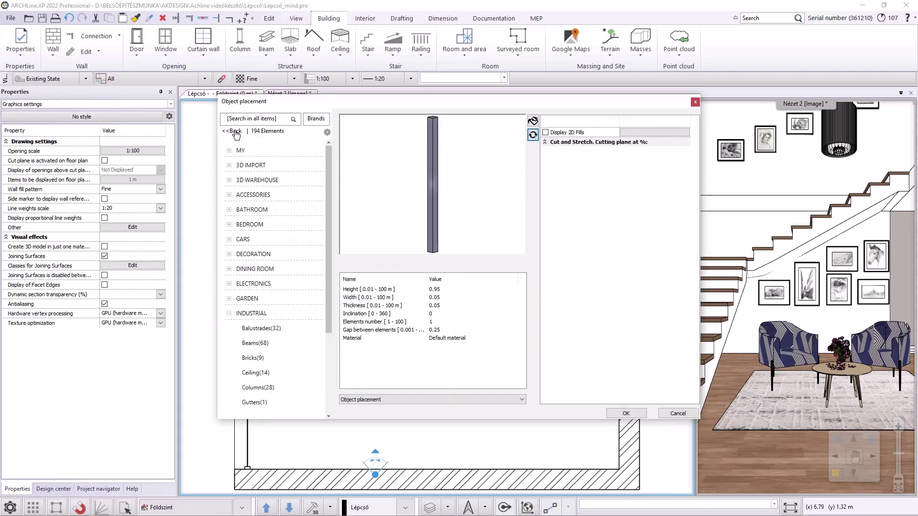
left_click(243, 120)
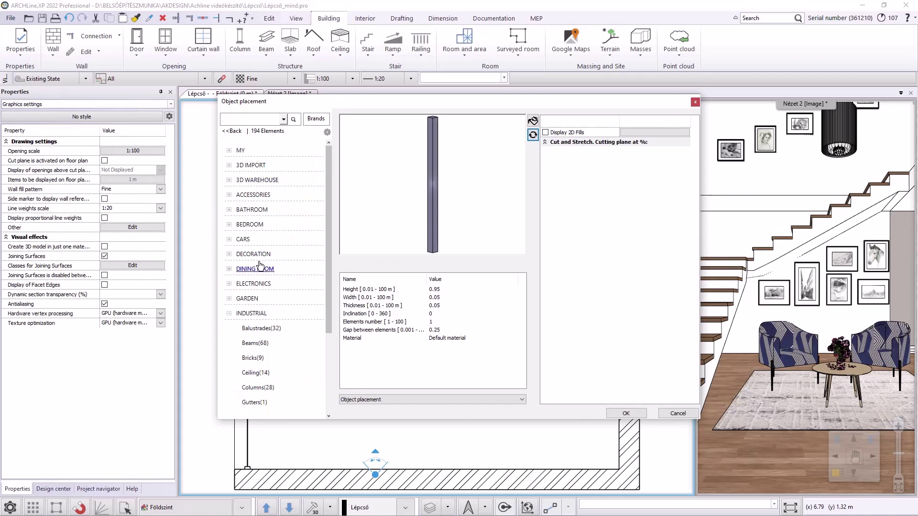
left_click(240, 151)
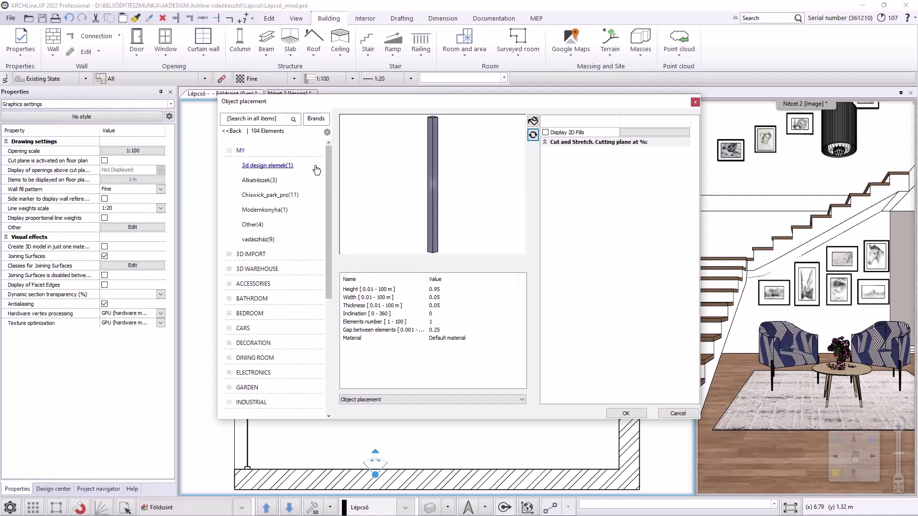
left_click(275, 180)
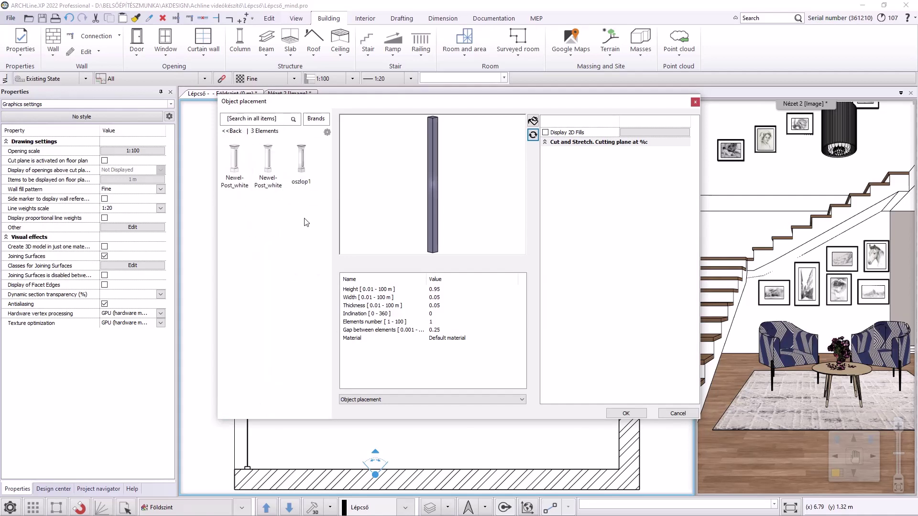
left_click(277, 184)
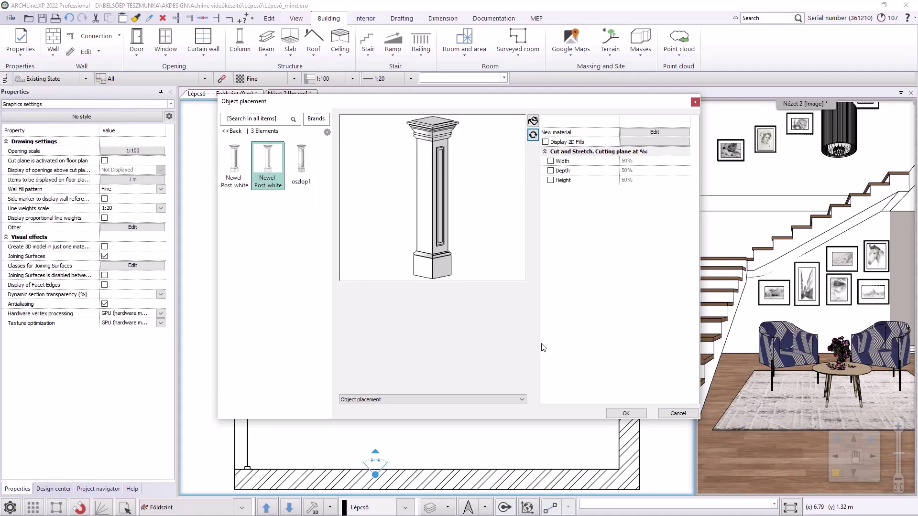
left_click(627, 414)
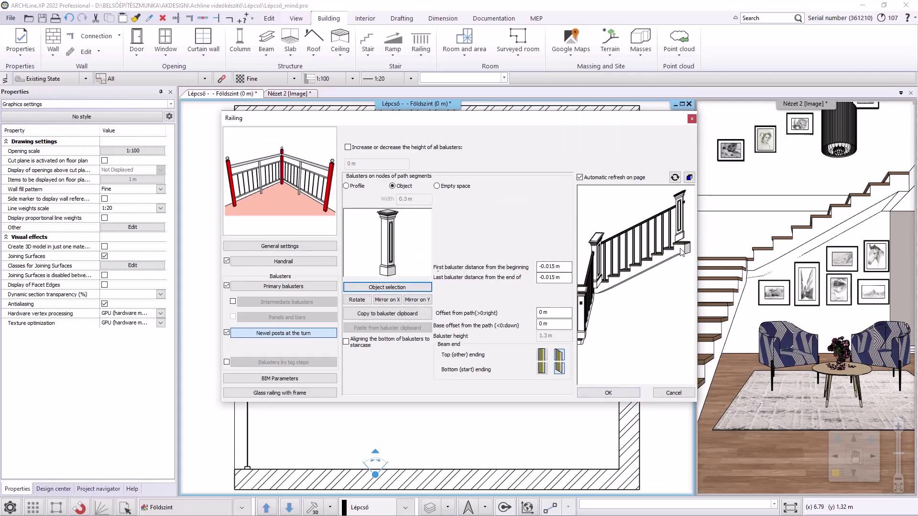
- Give the newel posts a straight instead of slanted top ending and align their bottoms to the staircase
left_click_drag(674, 241, 590, 309)
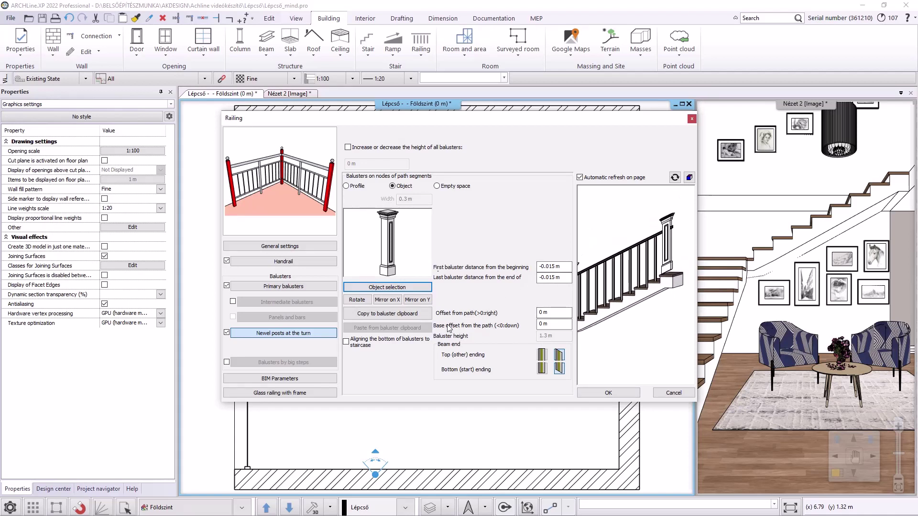
left_click(545, 356)
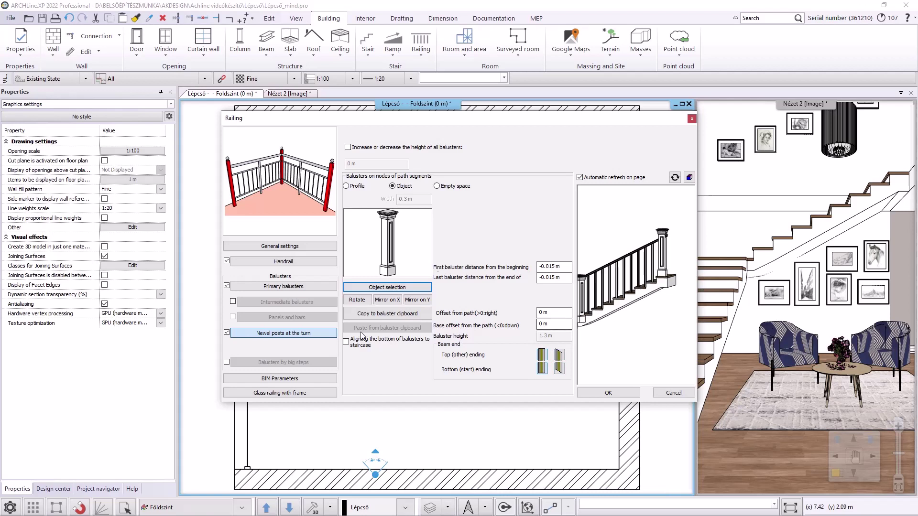
left_click(346, 342)
scroll(647, 286, "up", 3)
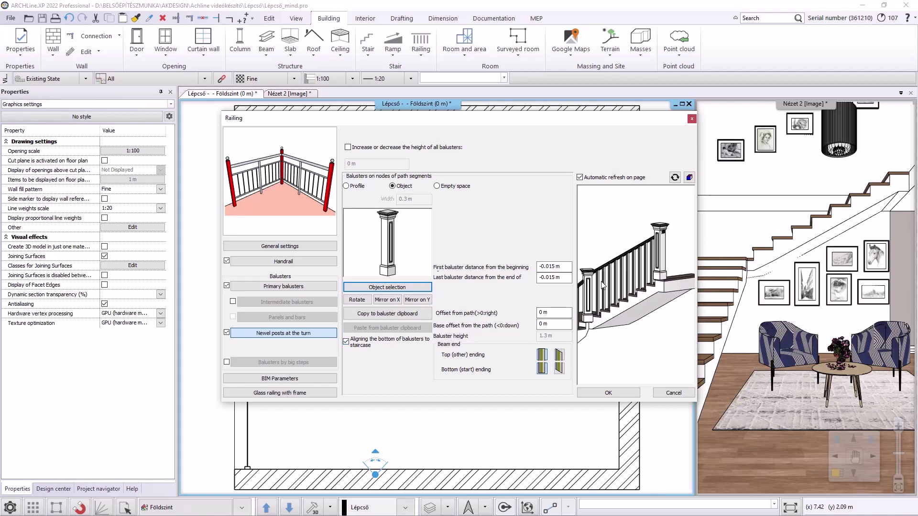
- Set the newel posts' offset from the path to -0.1 m
scroll(618, 286, "up", 2)
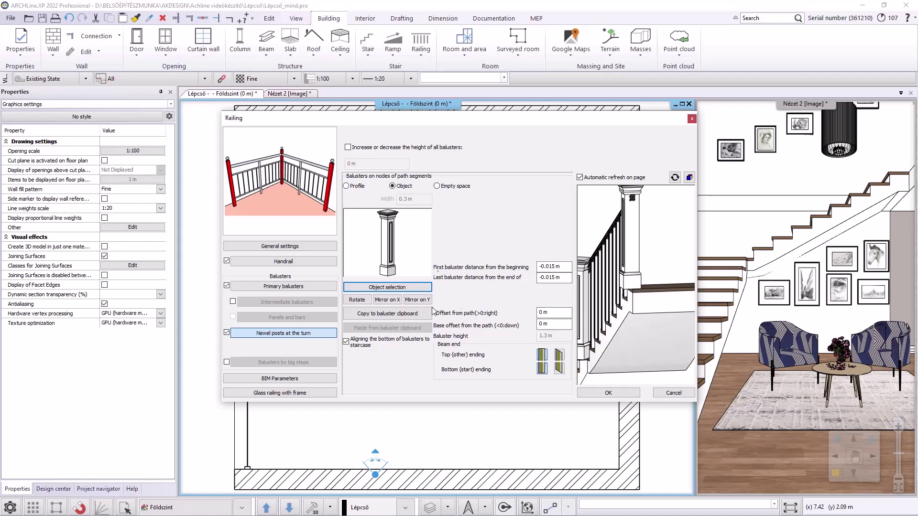
double_click(553, 313)
key("BackSpace")
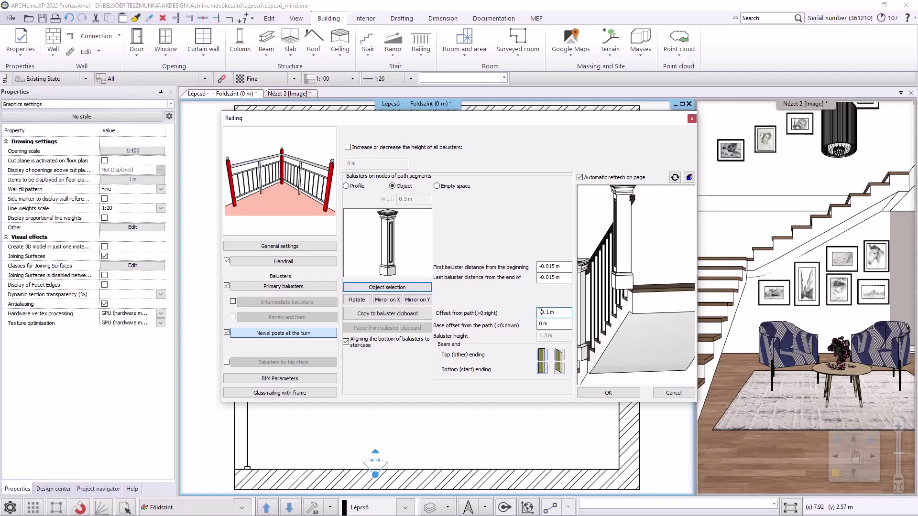
type("-")
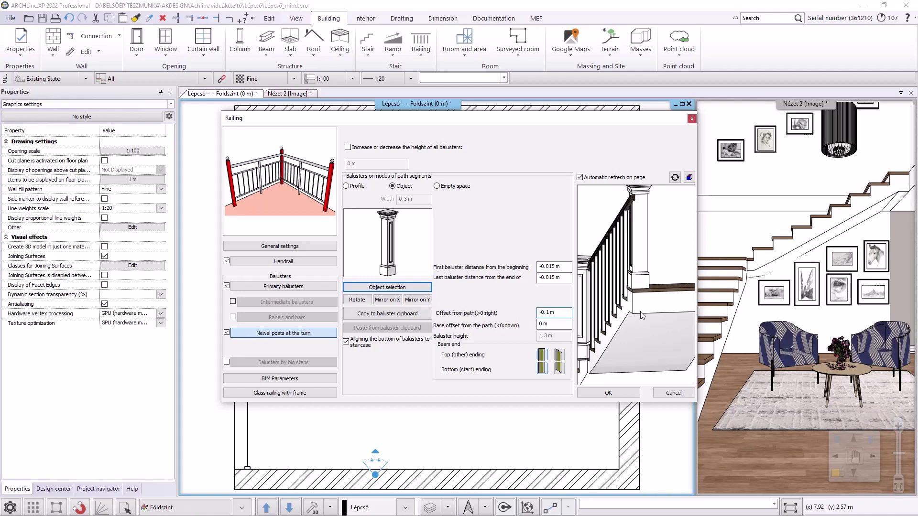
- Set the last newel post's distance from the end of the path to -0.2 m
left_click_drag(624, 326, 657, 311)
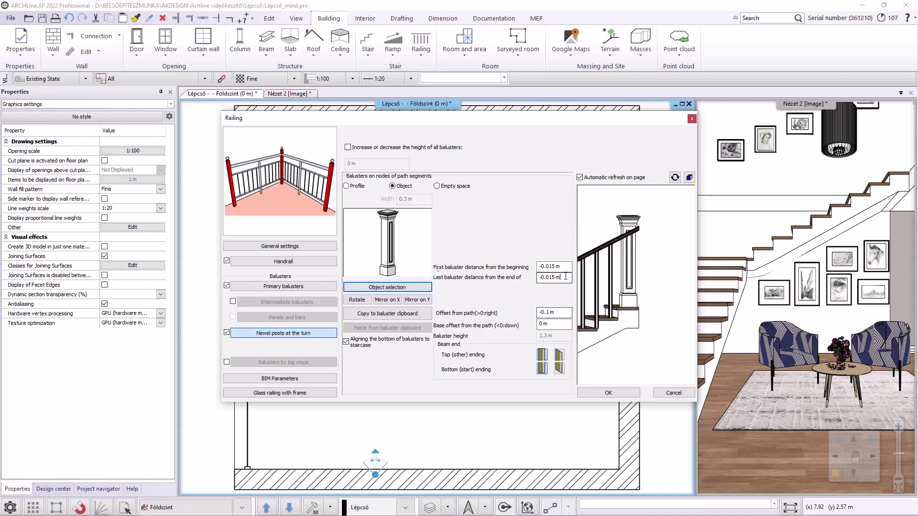
left_click_drag(561, 278, 547, 278)
type("2")
key("Return")
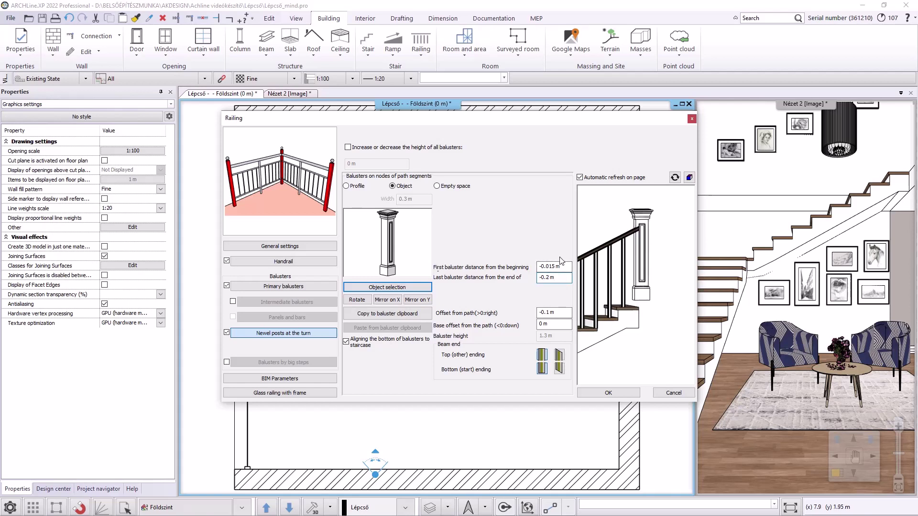
- Set the newel posts' base offset from the path to -0.1 m
key("Tab")
key("Tab")
key("Return")
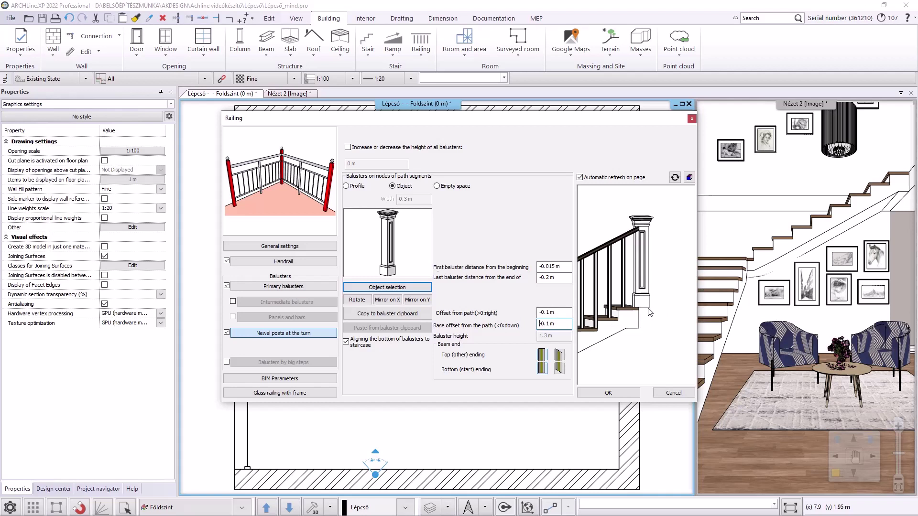
- Set the first newel post's distance from the beginning of the path to -0.06 m
left_click_drag(650, 312, 524, 299)
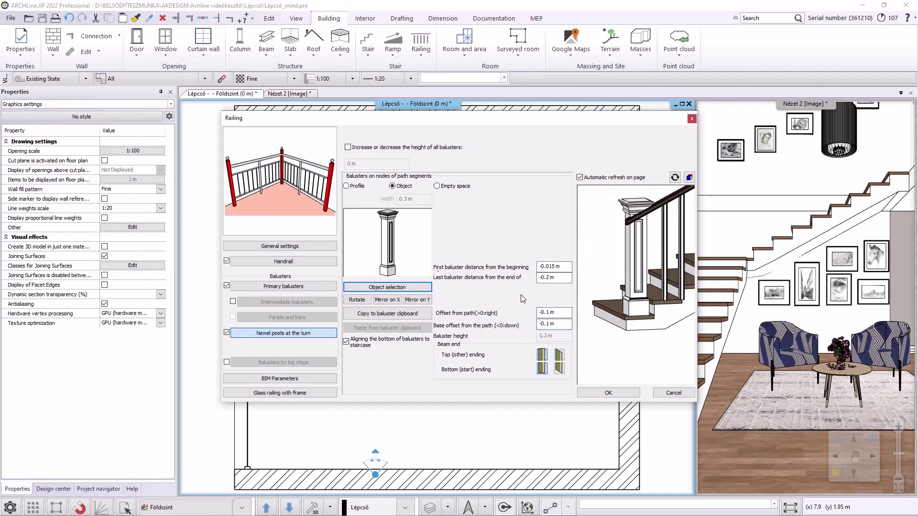
scroll(620, 314, "up", 2)
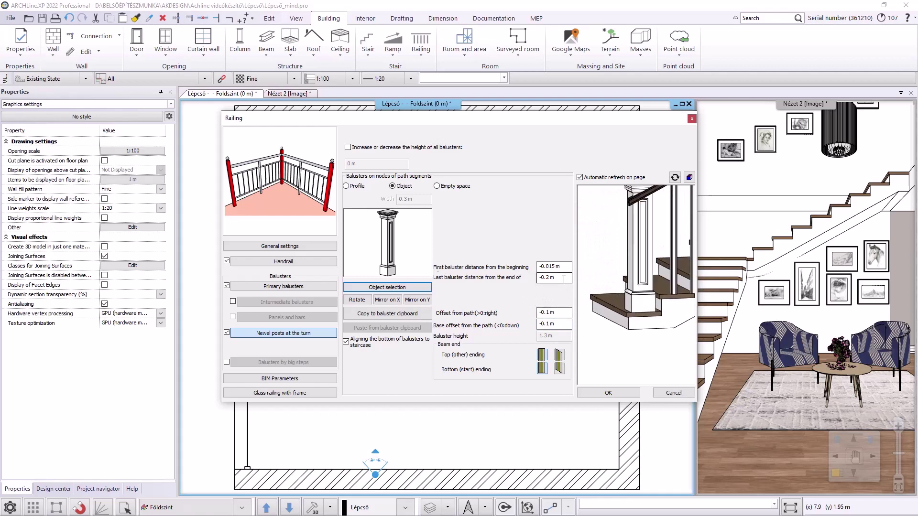
left_click_drag(561, 266, 551, 271)
type("6")
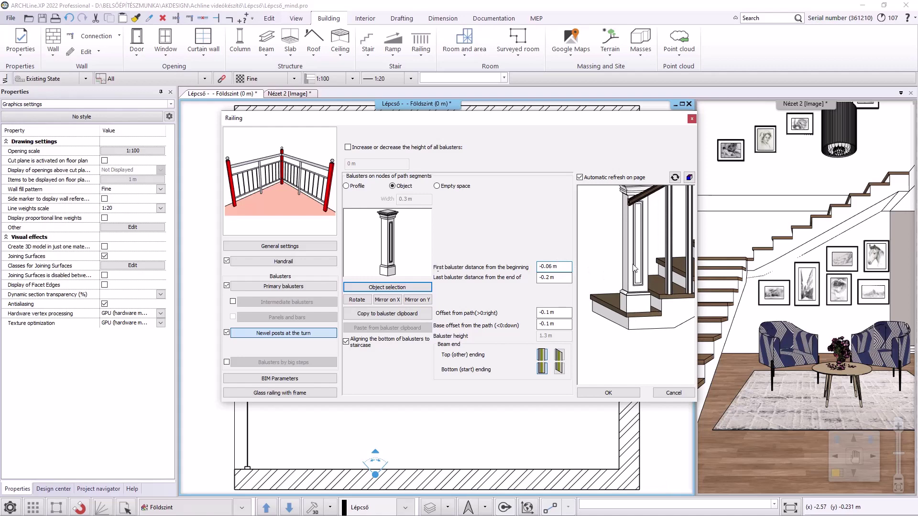
- Set the primary balusters' offset from the path to -0.1 m
scroll(663, 275, "down", 3)
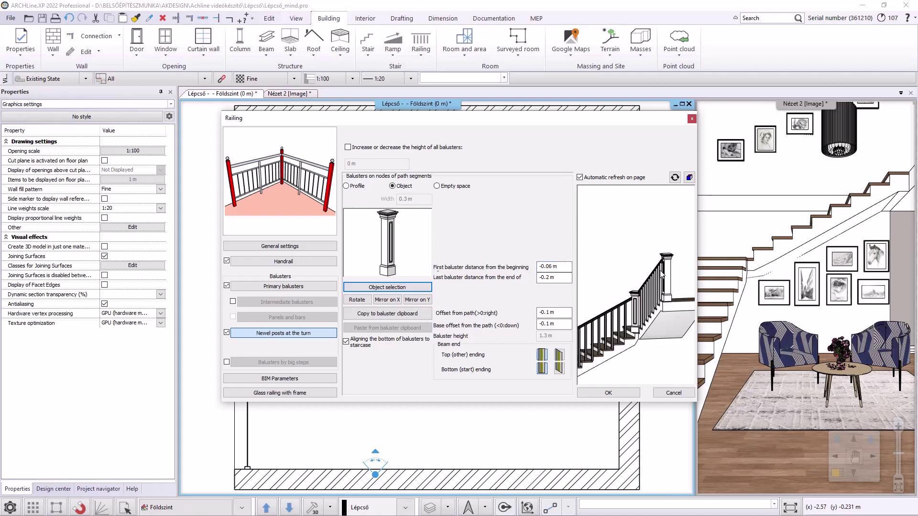
left_click(287, 286)
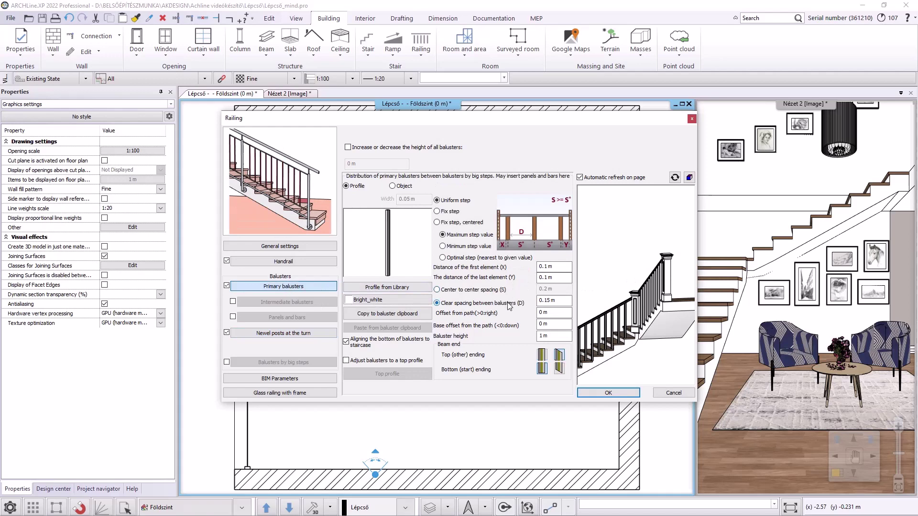
left_click(545, 311)
type("-0.1")
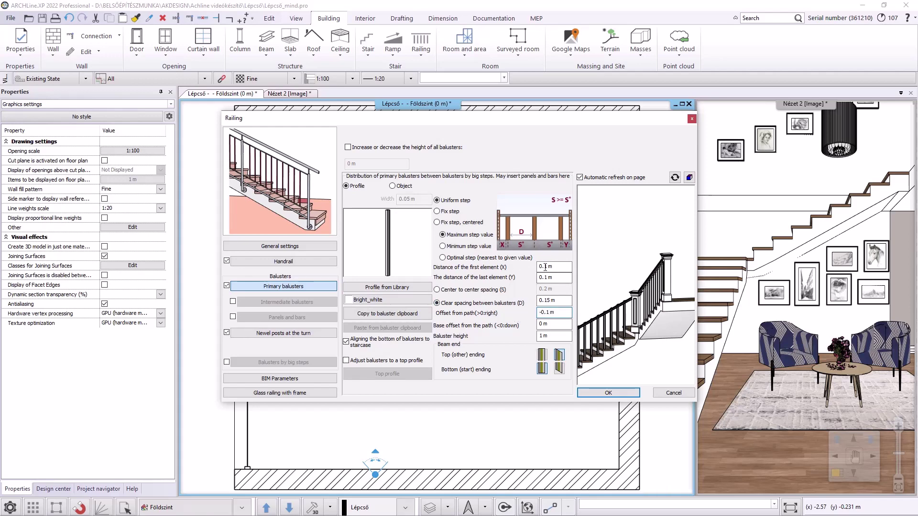
- Set the handrail's offset from the path to -0.1 m and check the railing in the preview
left_click(291, 265)
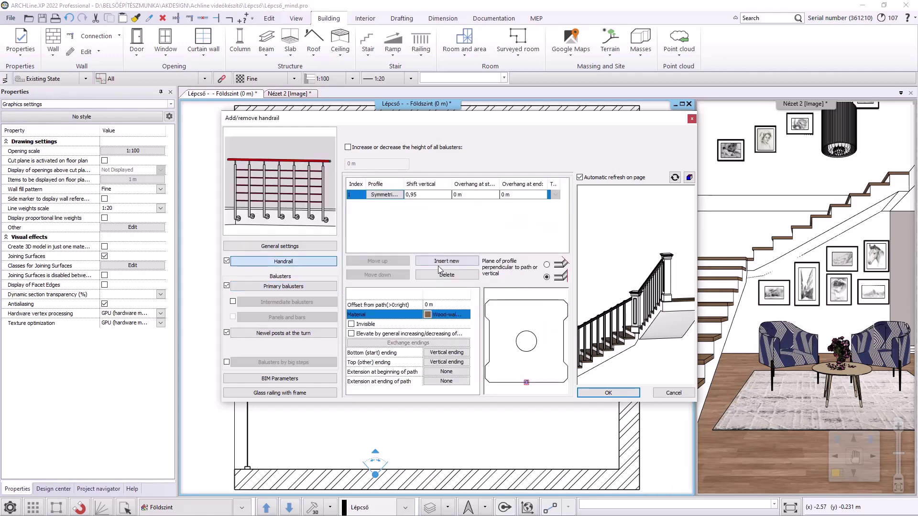
left_click(438, 303)
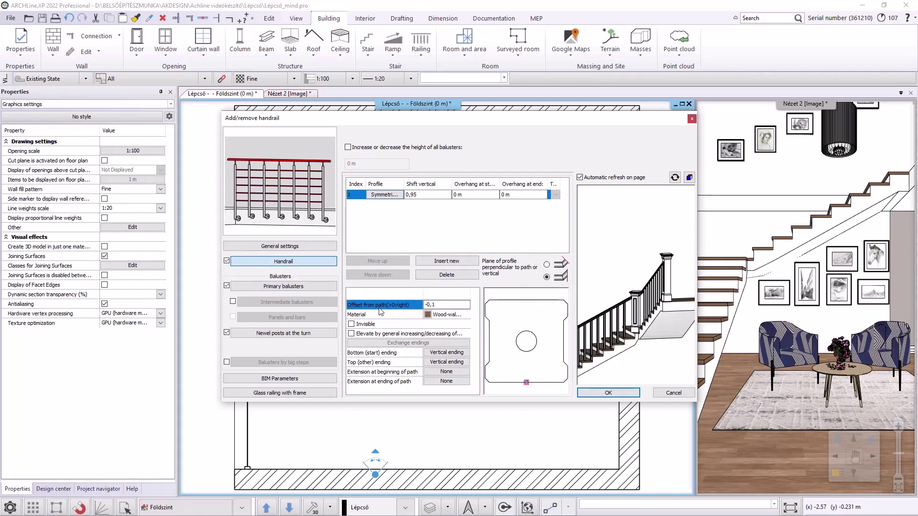
left_click_drag(612, 279, 703, 255)
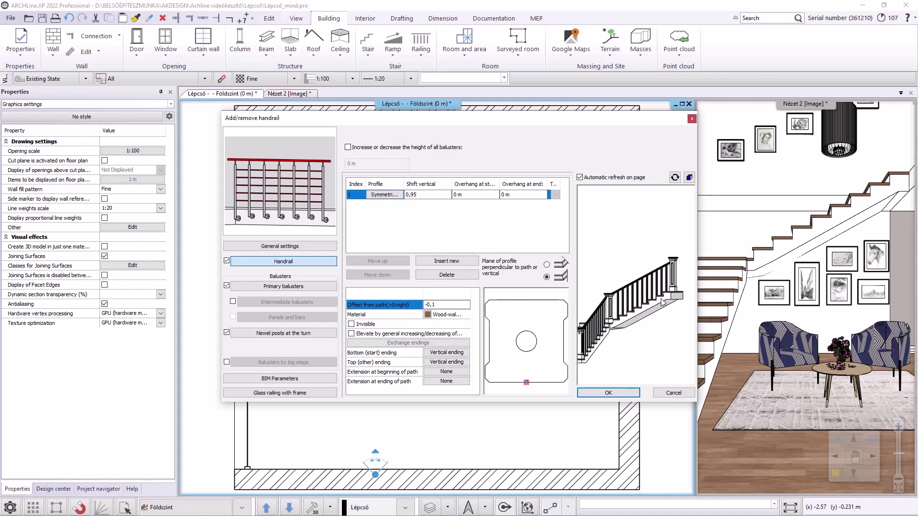
- Save the railing settings as a new style named Classic railing available in all projects, activate it, and accept the railing settings
left_click(321, 392)
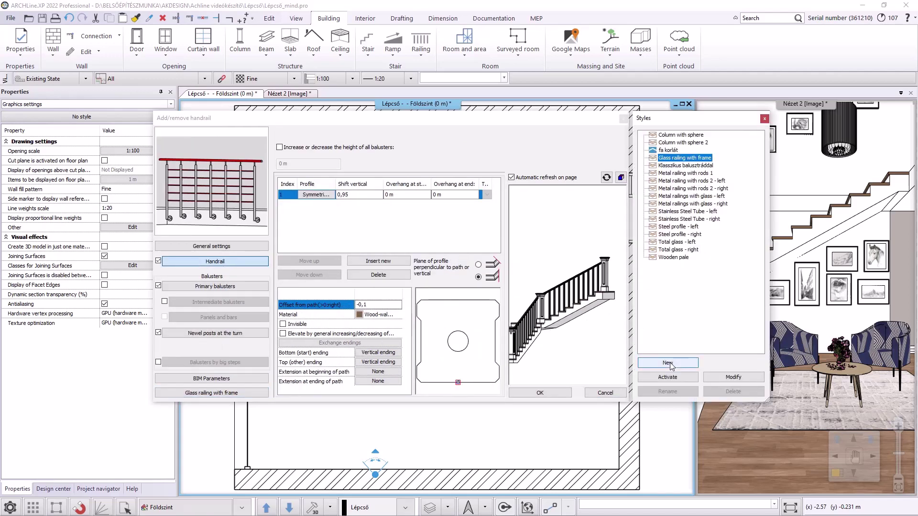
left_click(670, 362)
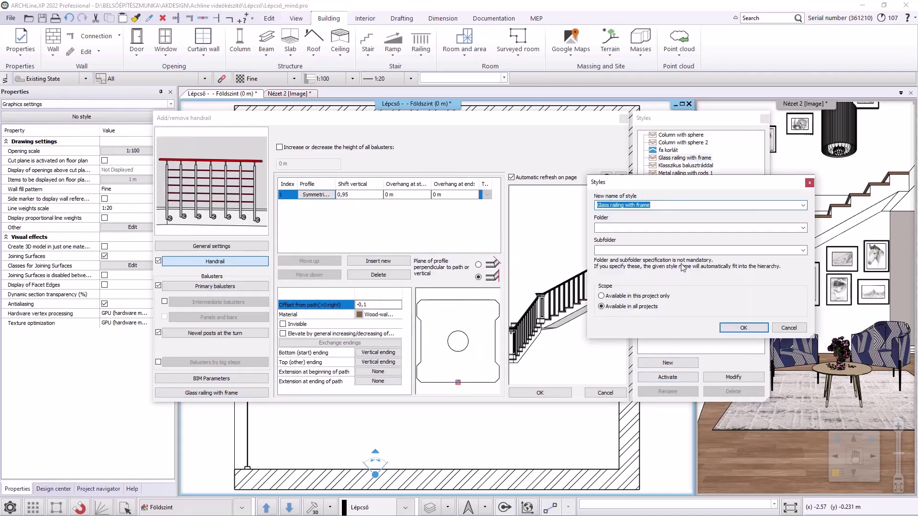
type("Classic raill")
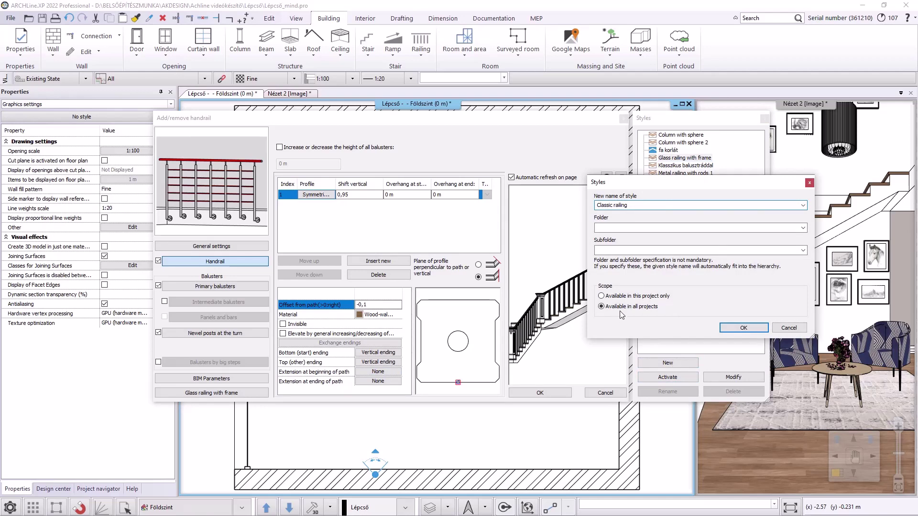
left_click(733, 329)
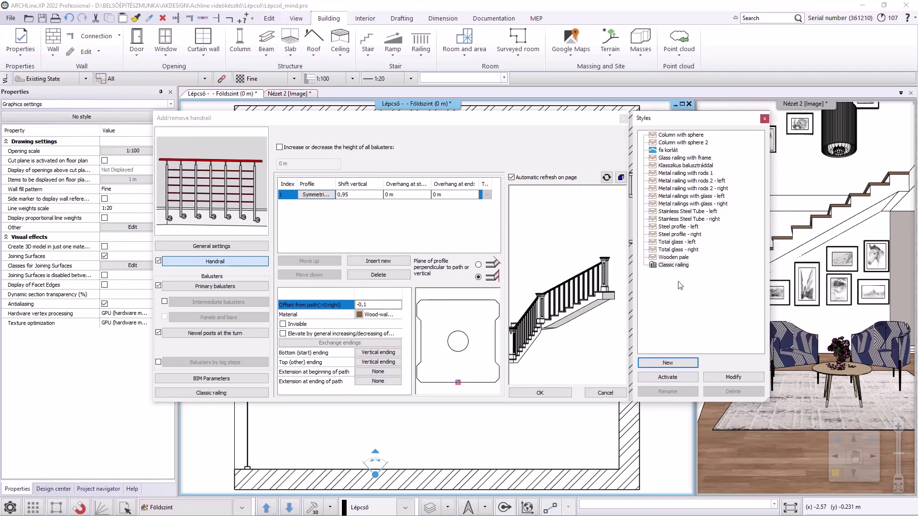
left_click(663, 378)
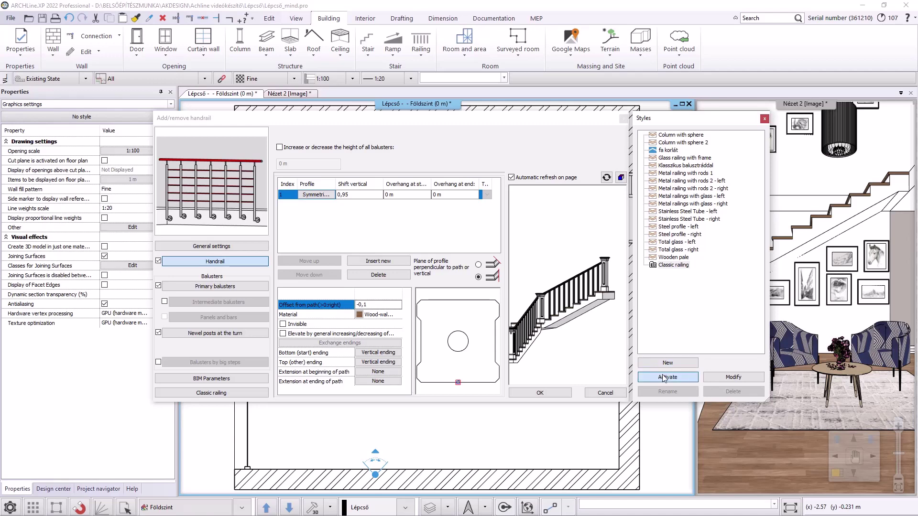
left_click(552, 391)
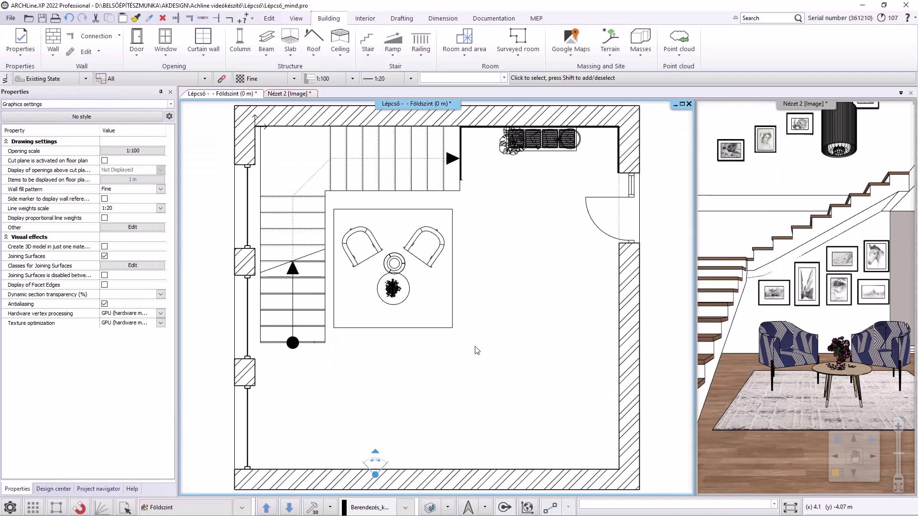
- Edit the stair's railing settings to automatically add a railing to its right side in the Classic railing style
left_click(319, 314)
left_click(292, 348)
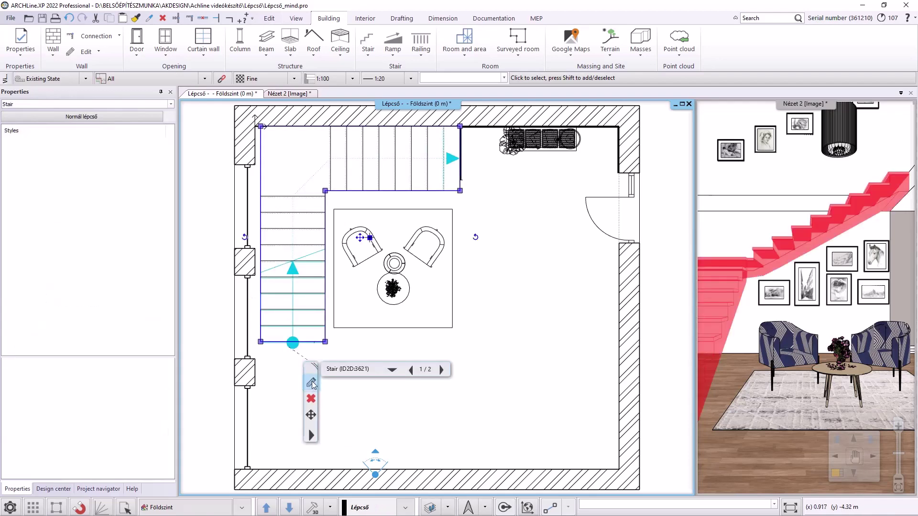
left_click(312, 384)
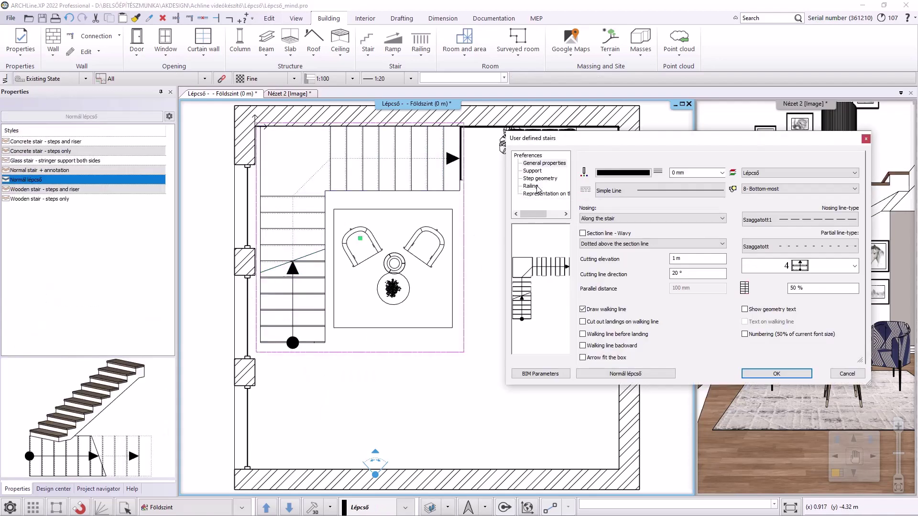
left_click(530, 186)
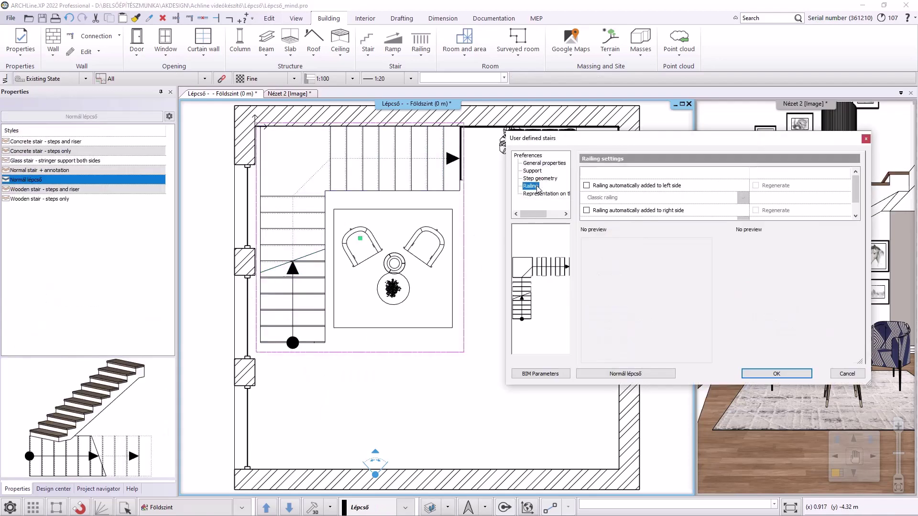
left_click(638, 213)
left_click(639, 210)
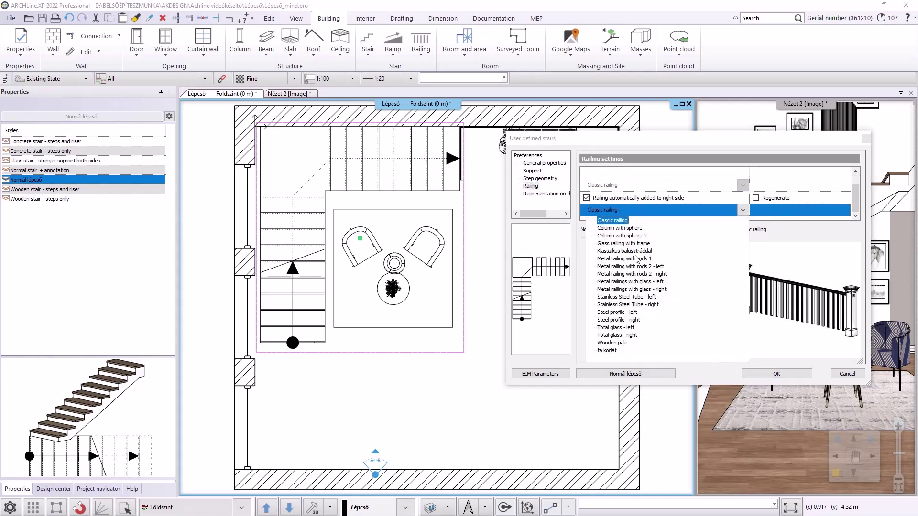
left_click(619, 220)
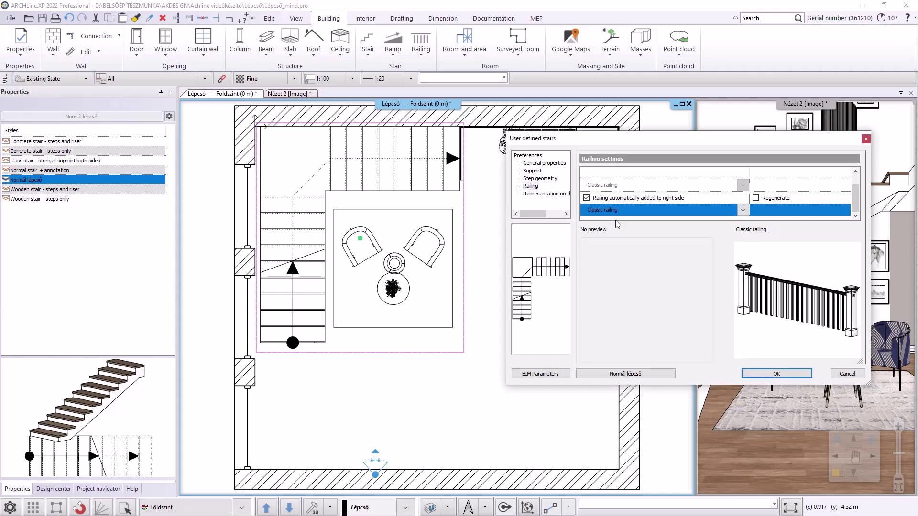
left_click(776, 374)
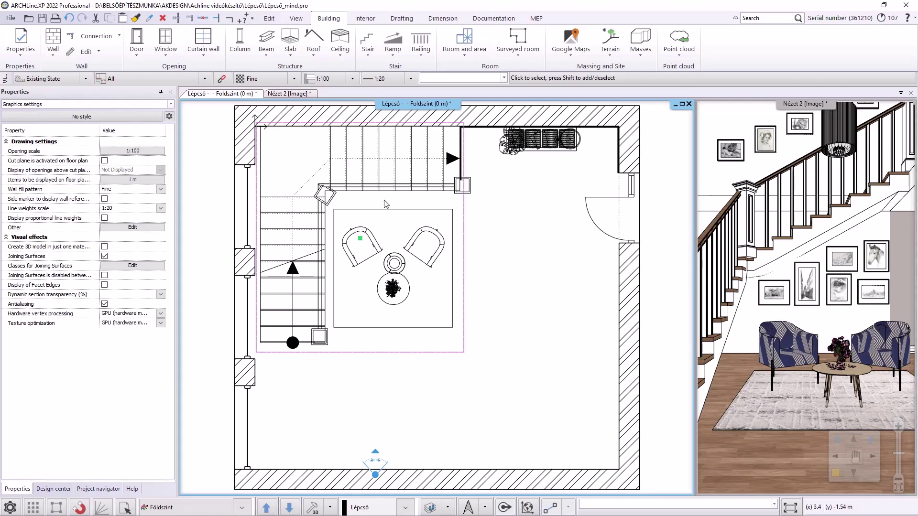
- Delete the two extra path nodes on either side of the railing's inner corner, keeping only the corner node
scroll(383, 200, "up", 3)
left_click(373, 263)
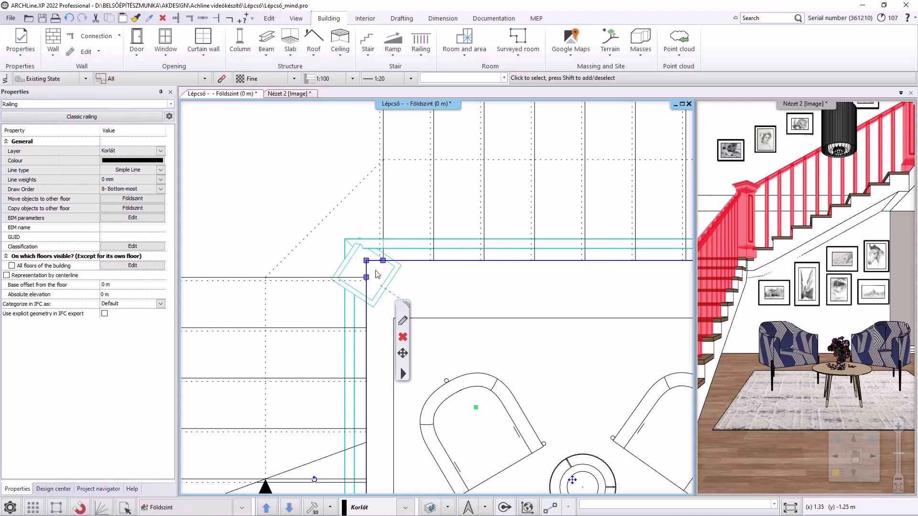
right_click(383, 261)
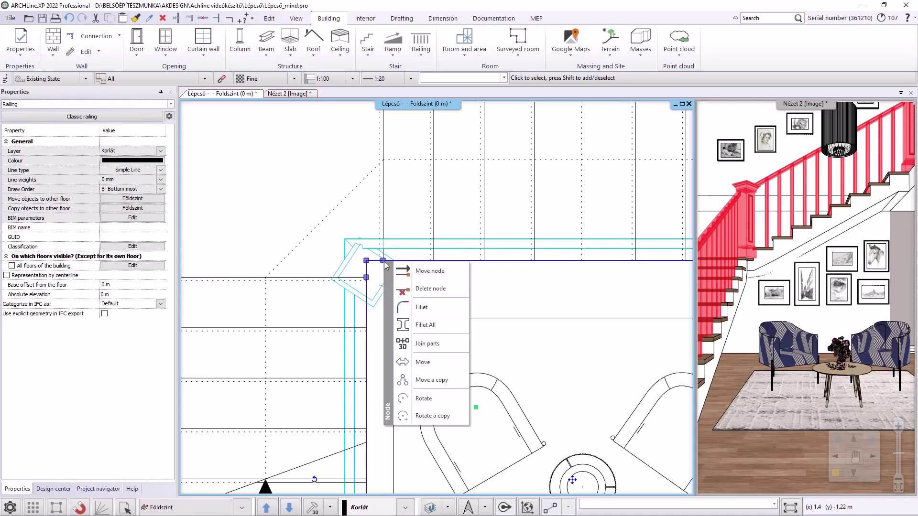
left_click(416, 289)
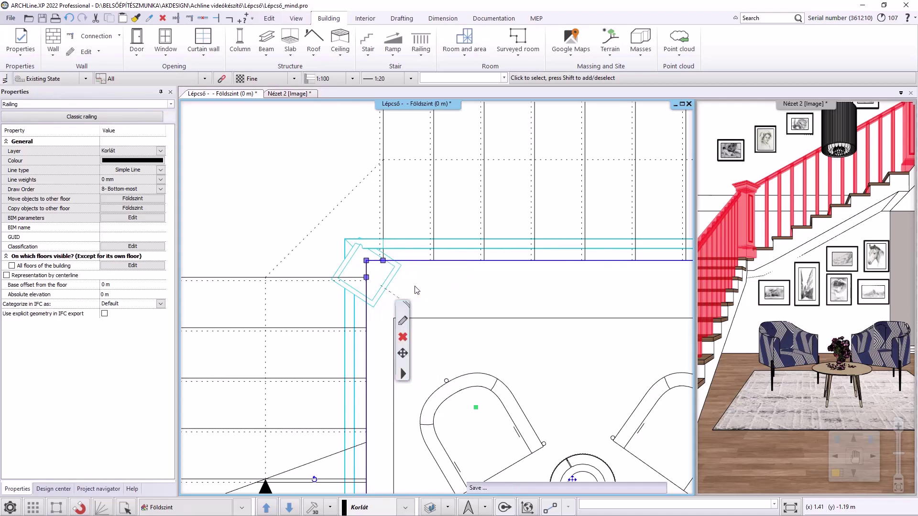
right_click(366, 278)
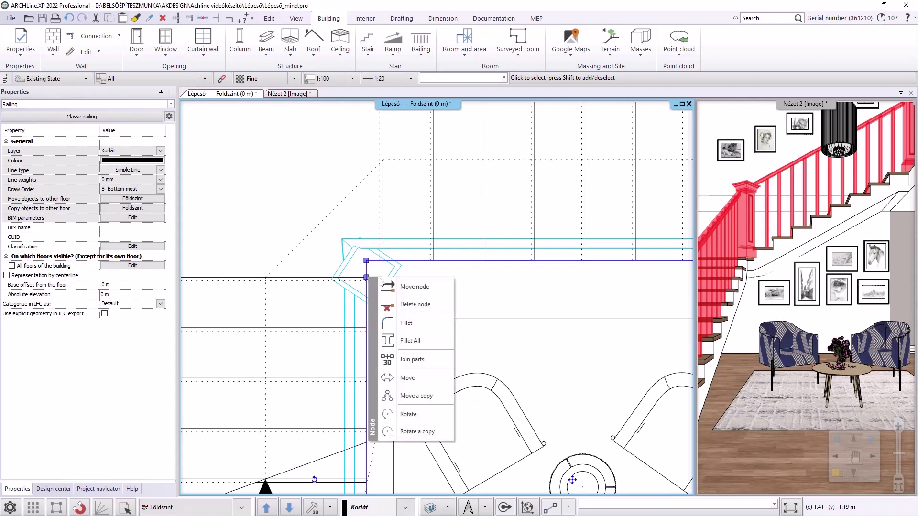
left_click(400, 304)
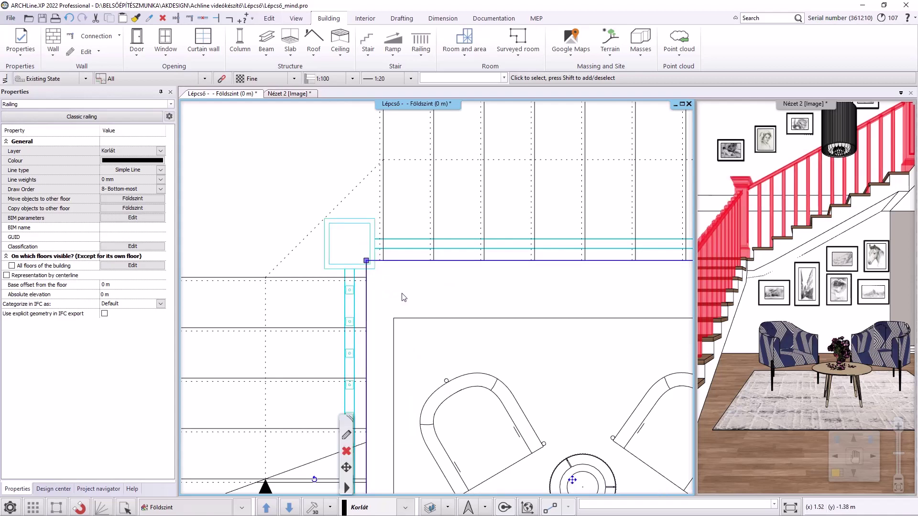
left_click(404, 297)
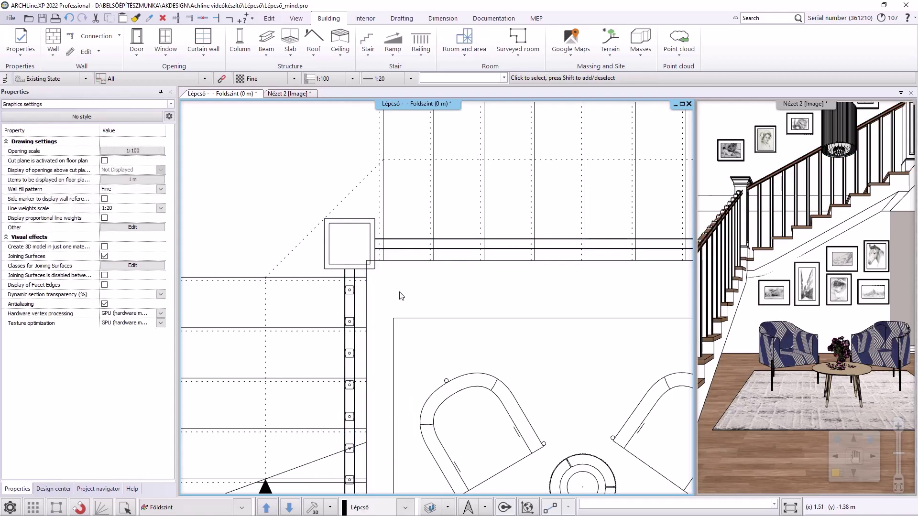
- Set the stair railing's primary baluster height to 0.96 m
left_click(346, 258)
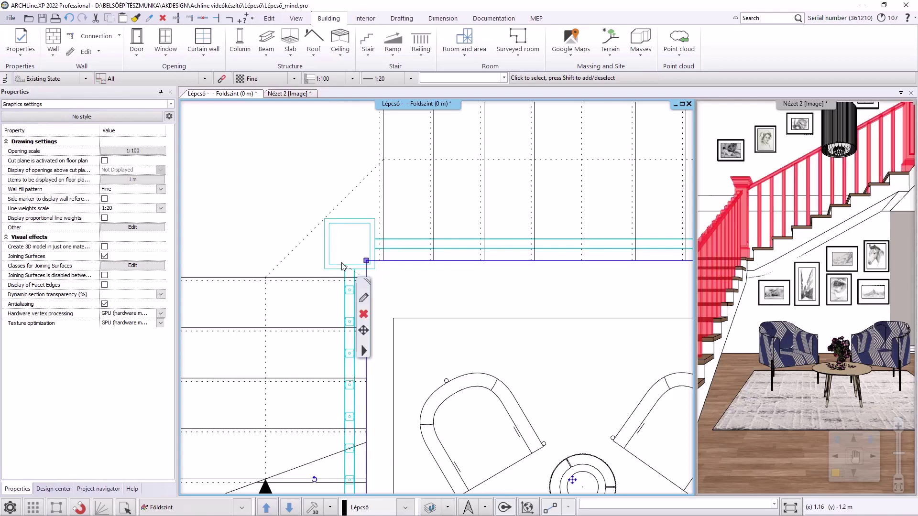
left_click(363, 297)
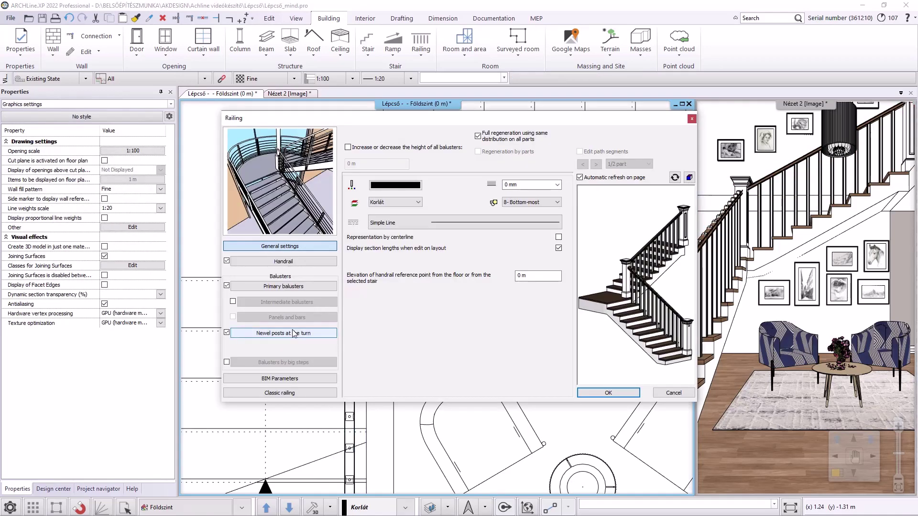
left_click(287, 285)
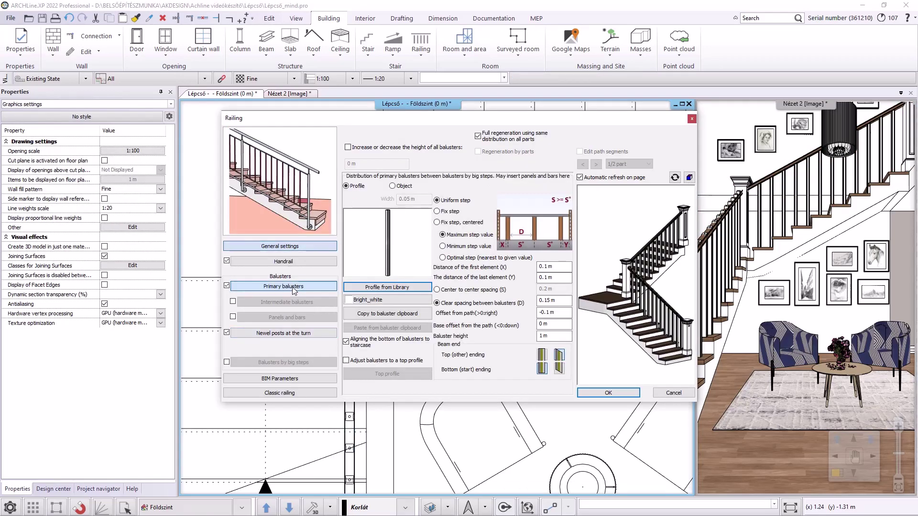
left_click(550, 336)
type("0,96")
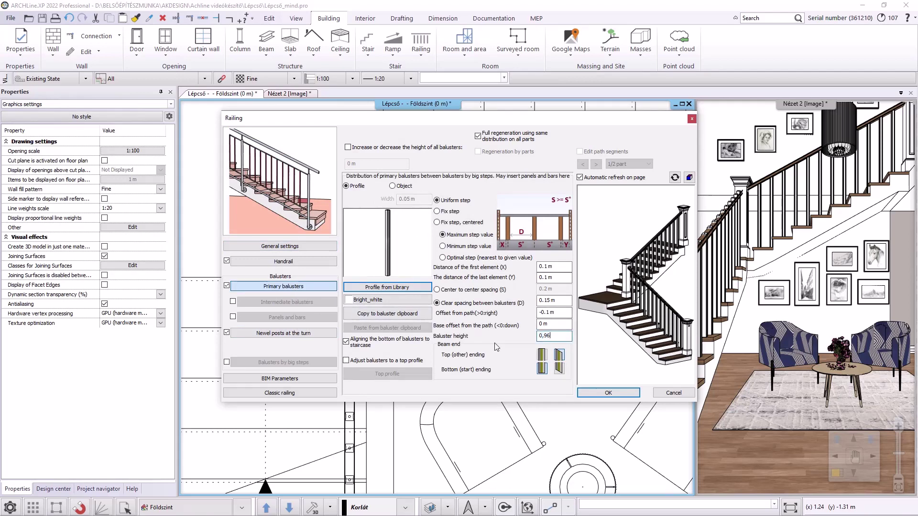
scroll(643, 293, "up", 3)
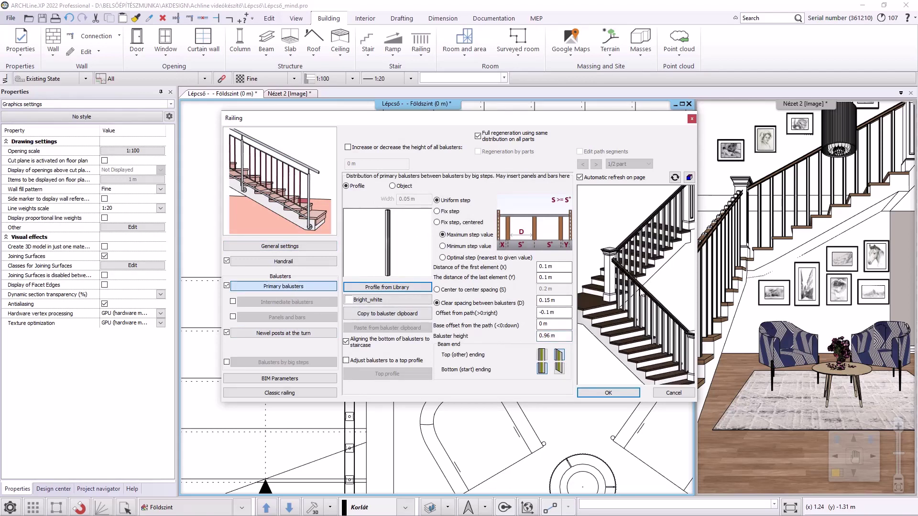
left_click(608, 393)
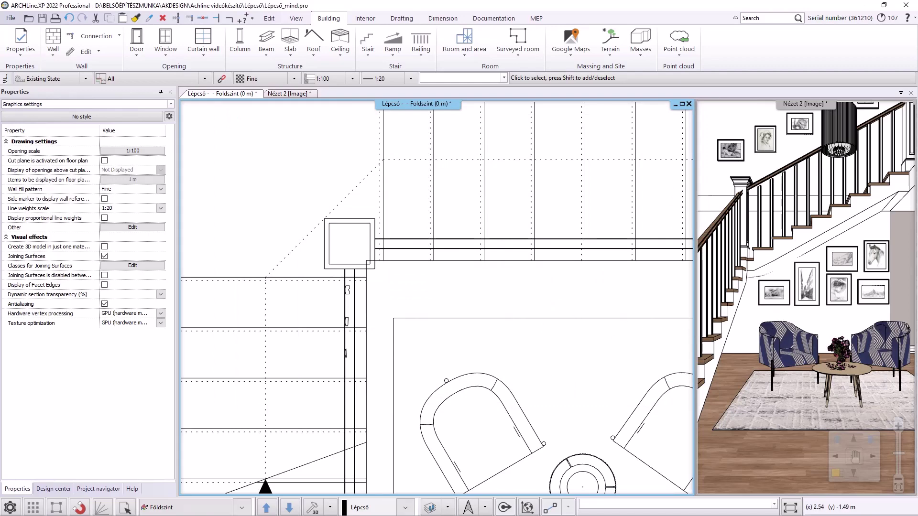
- Switch the 3D window to the saved view Nézet_02
scroll(436, 297, "down", 5)
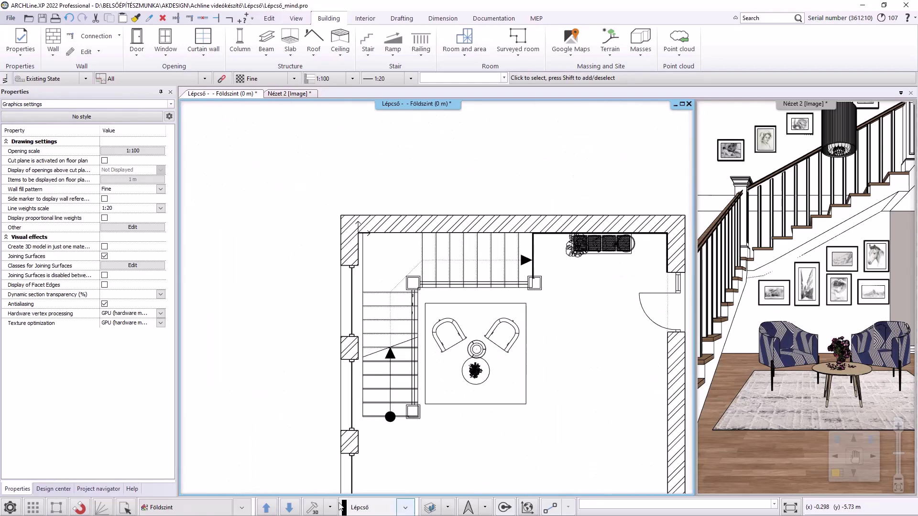
key("ctrl+Tab")
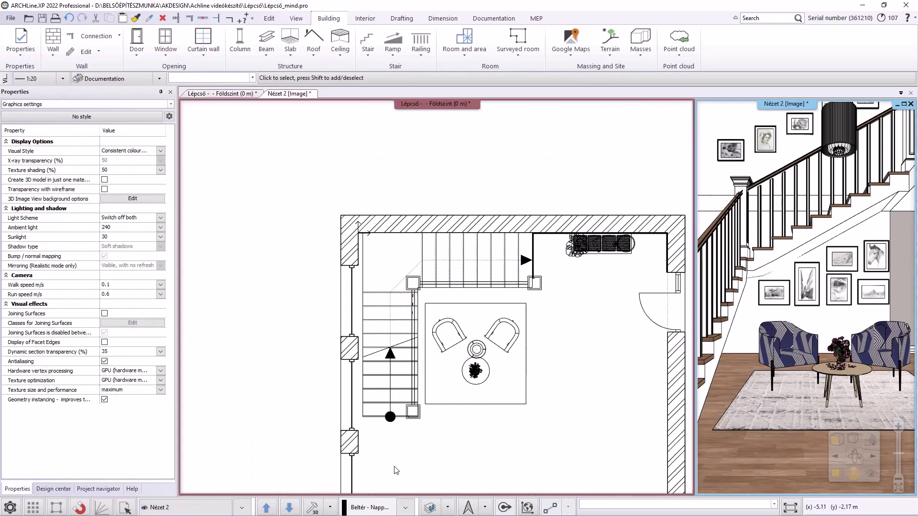
left_click(242, 508)
left_click(191, 475)
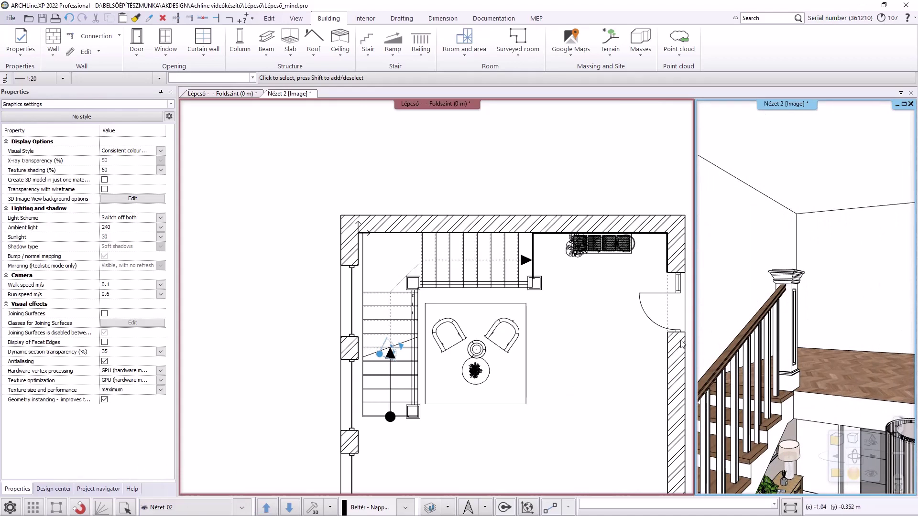
- Switch the floor plan to the upper storey, 1. szint
left_click(608, 361)
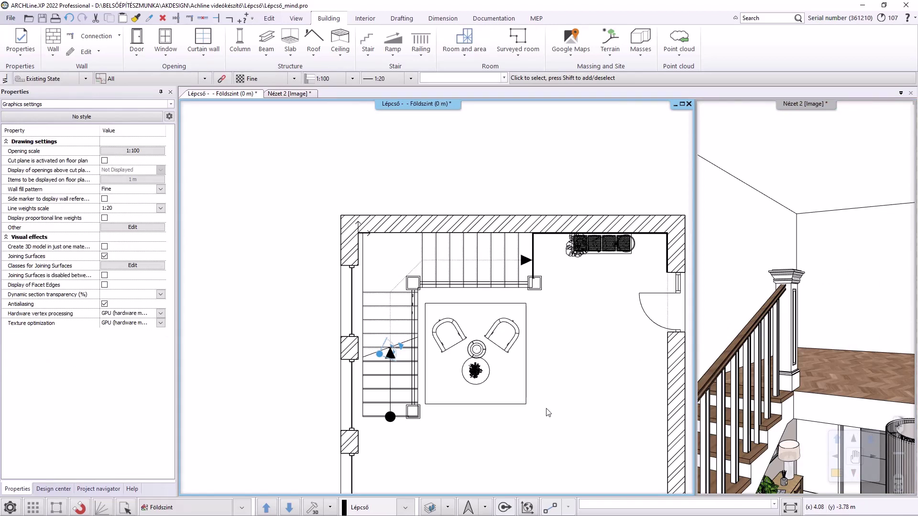
middle_click_drag(523, 397, 487, 318)
left_click(265, 506)
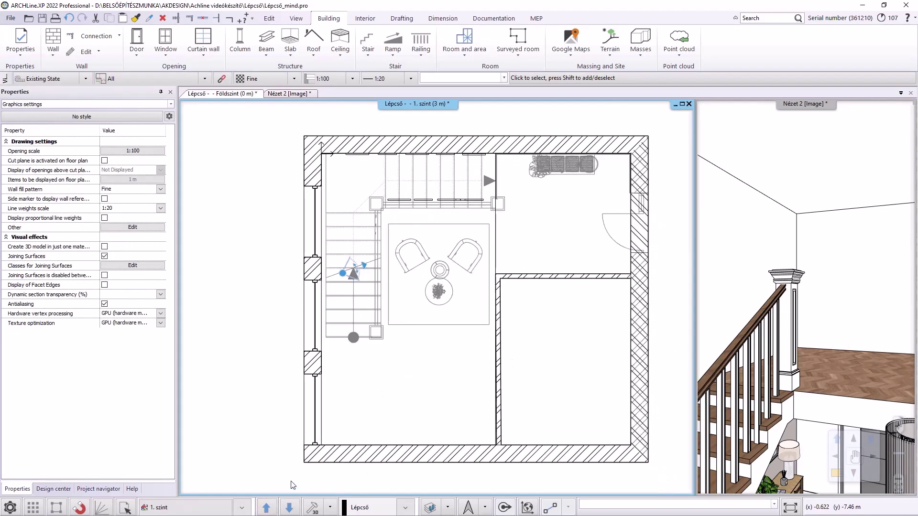
left_click(242, 507)
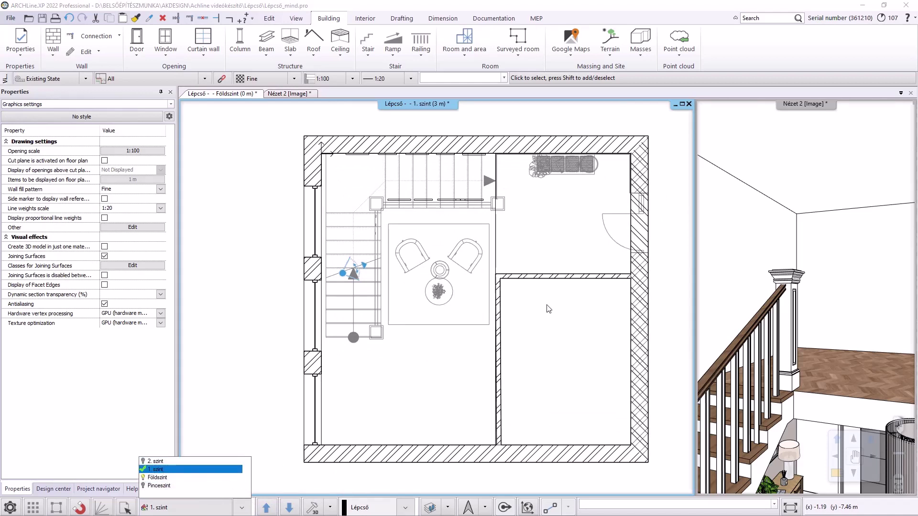
left_click(508, 235)
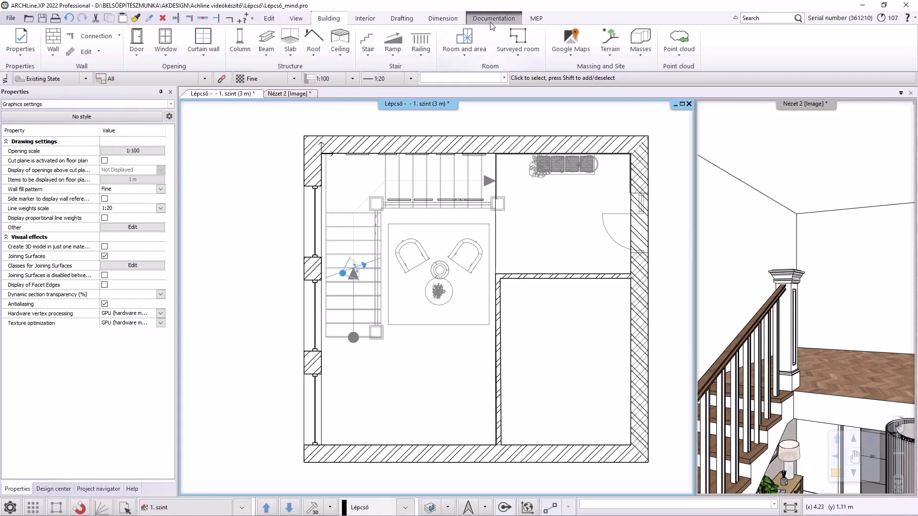
- Draw a Classic railing about 1.4 m long on the upper storey, from the stair's top newel post to the interior wall, at 0 m elevation
left_click(421, 51)
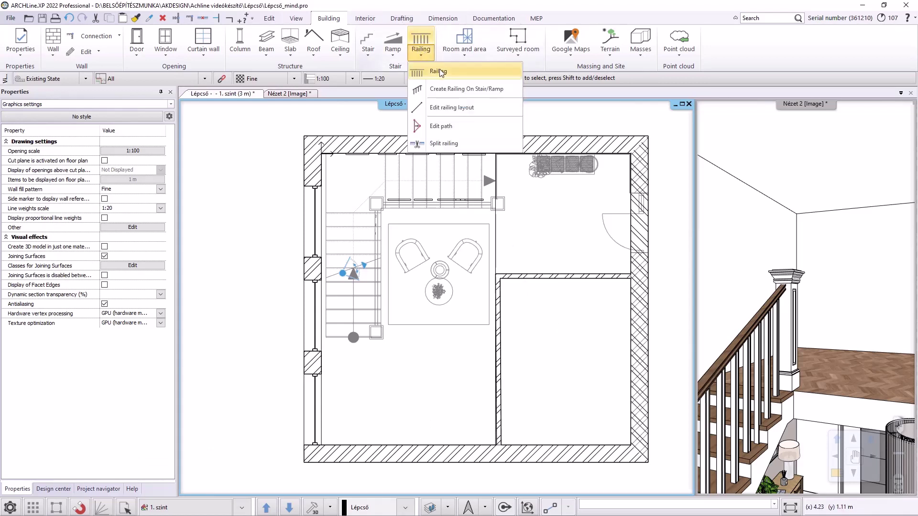
left_click(440, 69)
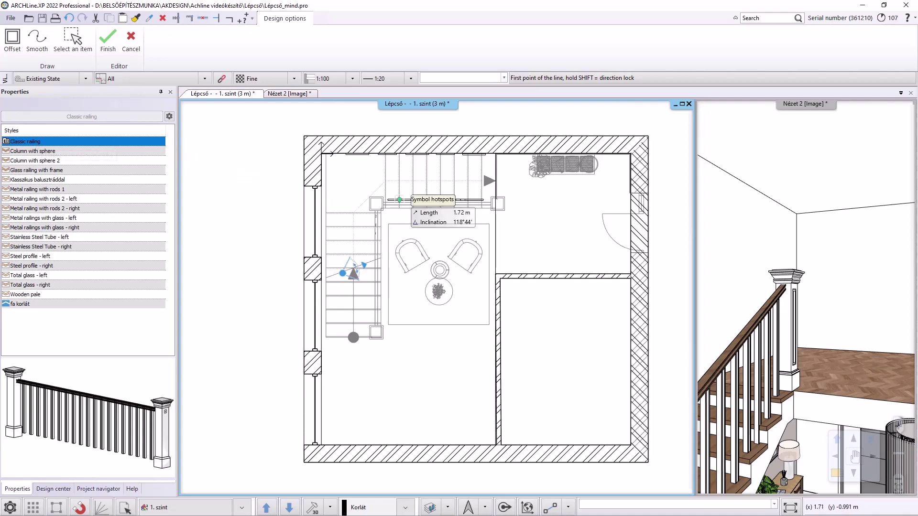
scroll(500, 225, "up", 3)
scroll(456, 262, "up", 1)
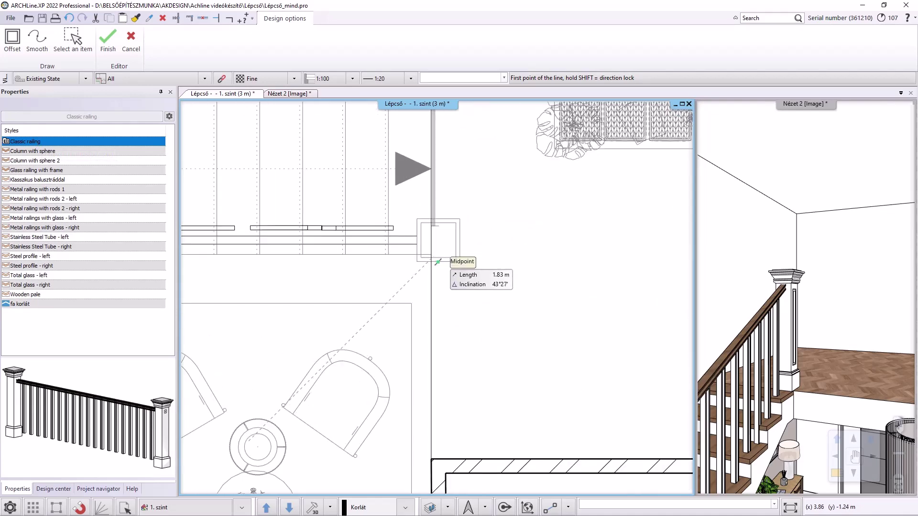
left_click(438, 262)
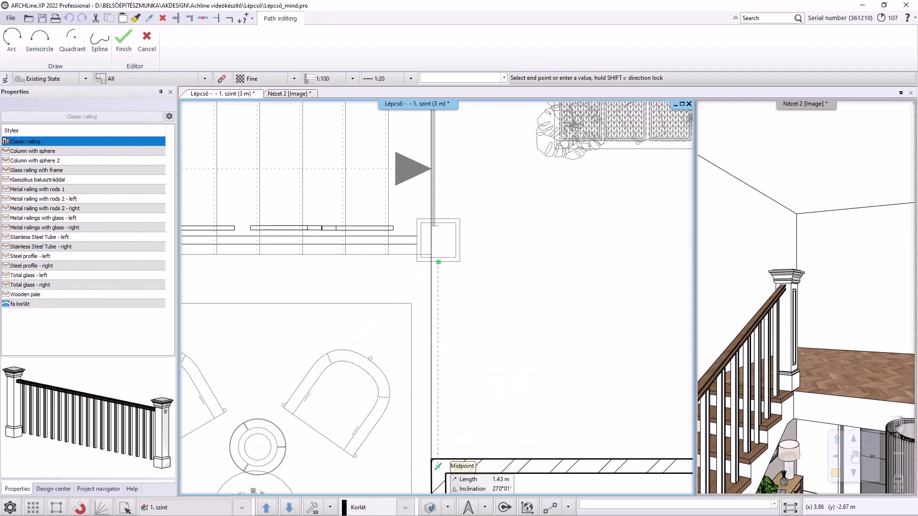
left_click(442, 457)
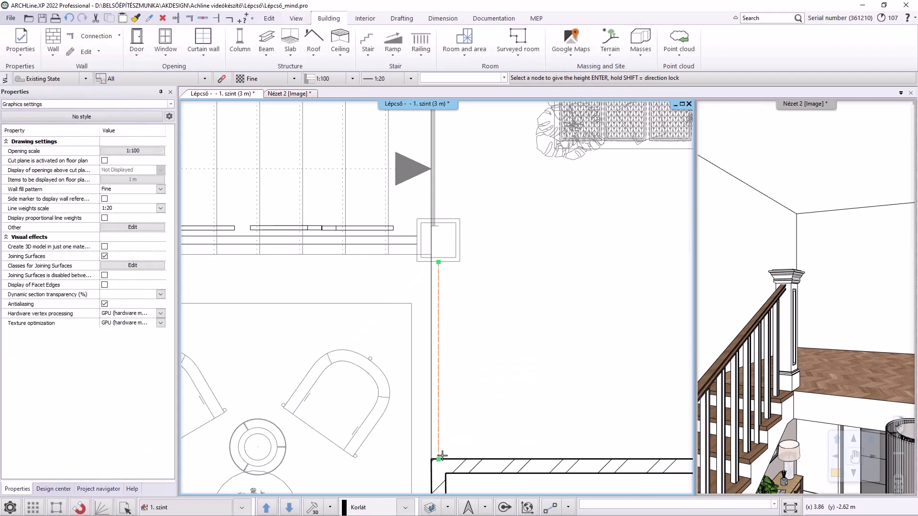
key("Return")
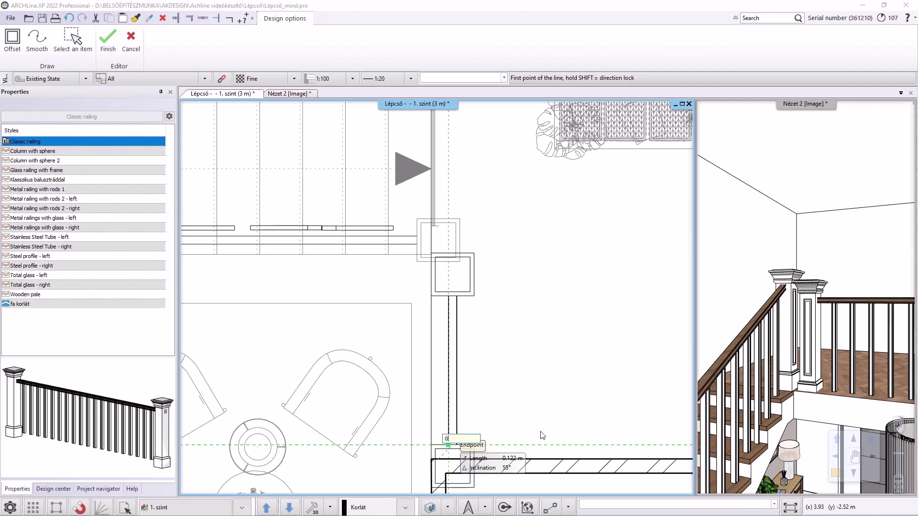
key("Return")
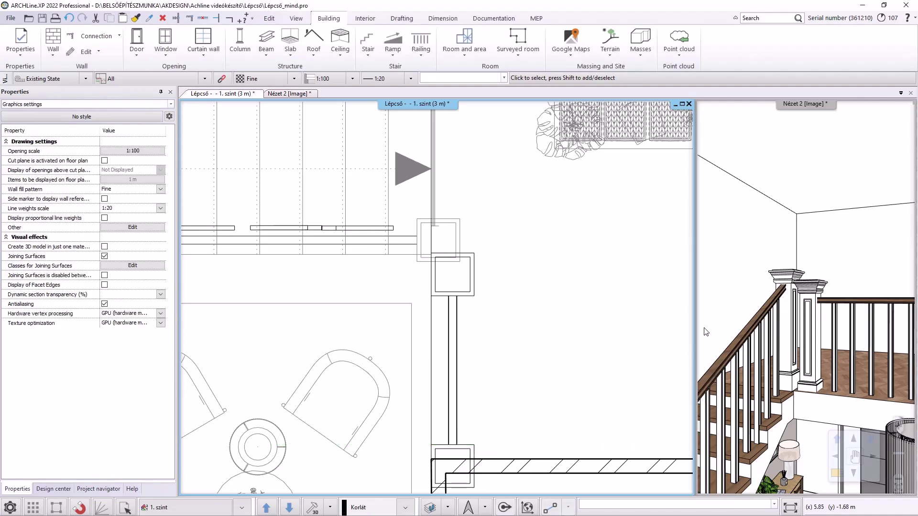
- Turn off the newel posts at the turn in the upper-floor railing's settings
left_click(476, 301)
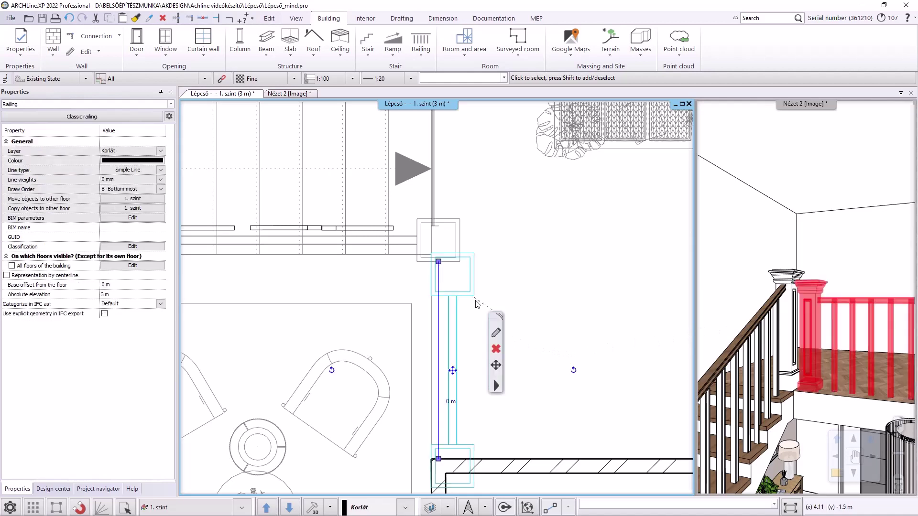
left_click(498, 333)
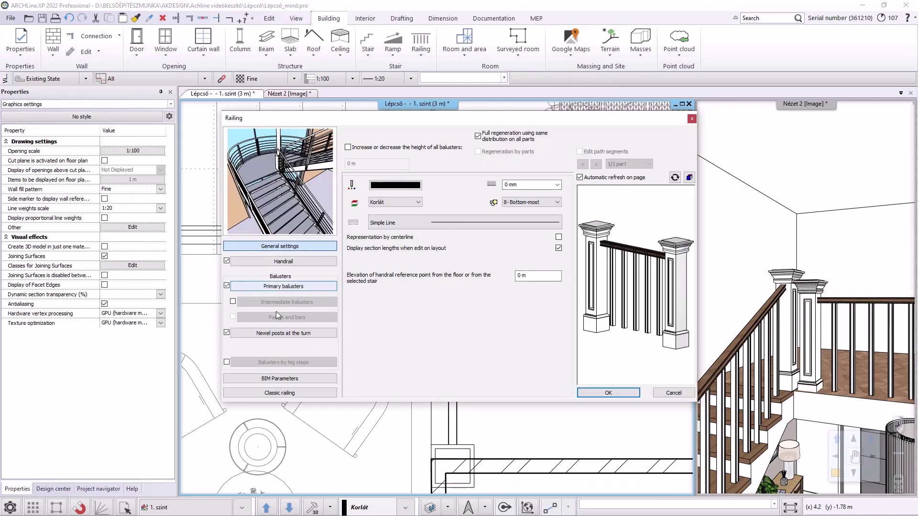
left_click(226, 333)
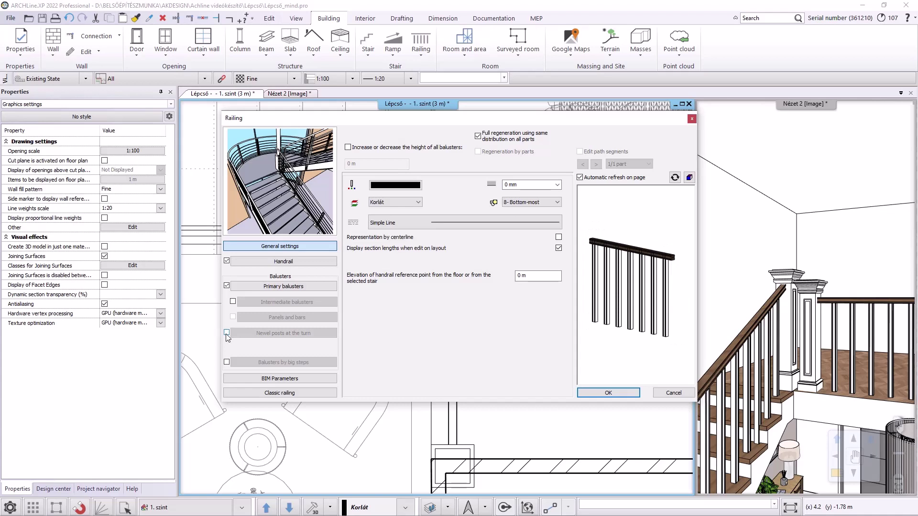
- Set the upper-floor railing's handrail vertical shift and primary baluster height both to 1.1 m
left_click(283, 262)
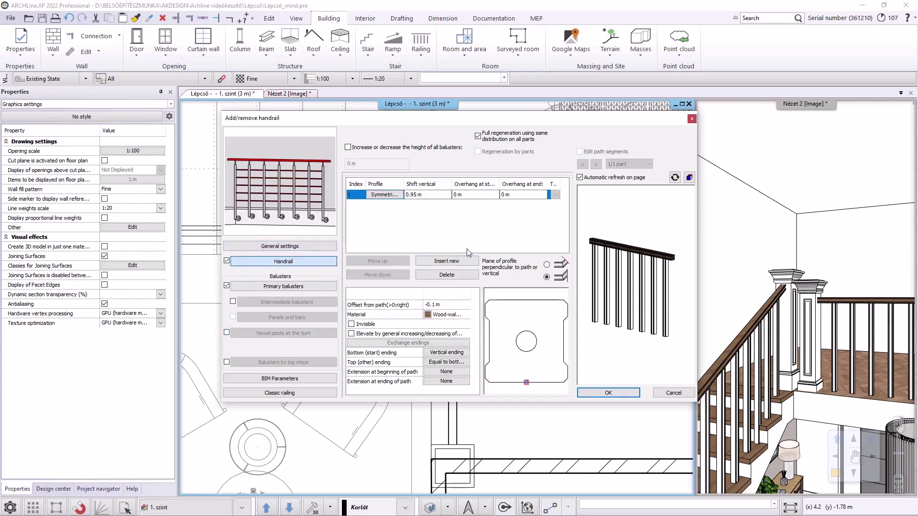
left_click(421, 195)
type("1,1")
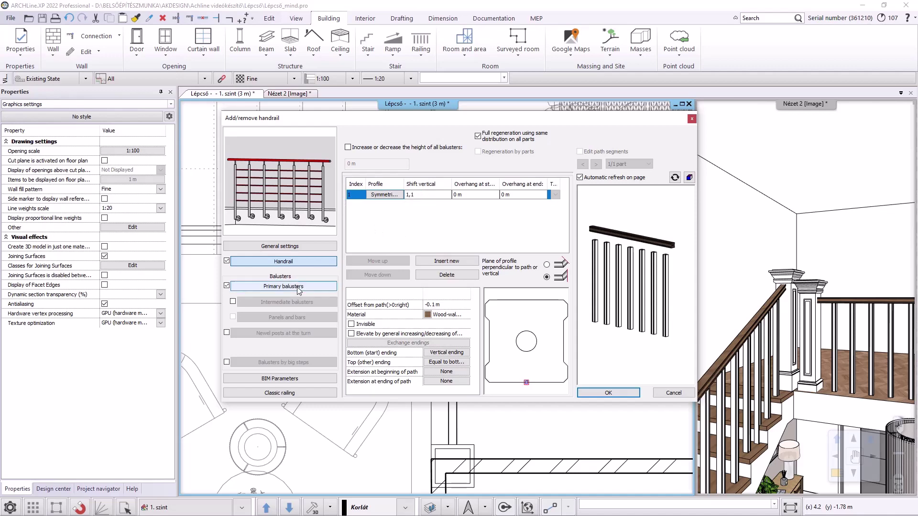
left_click(299, 287)
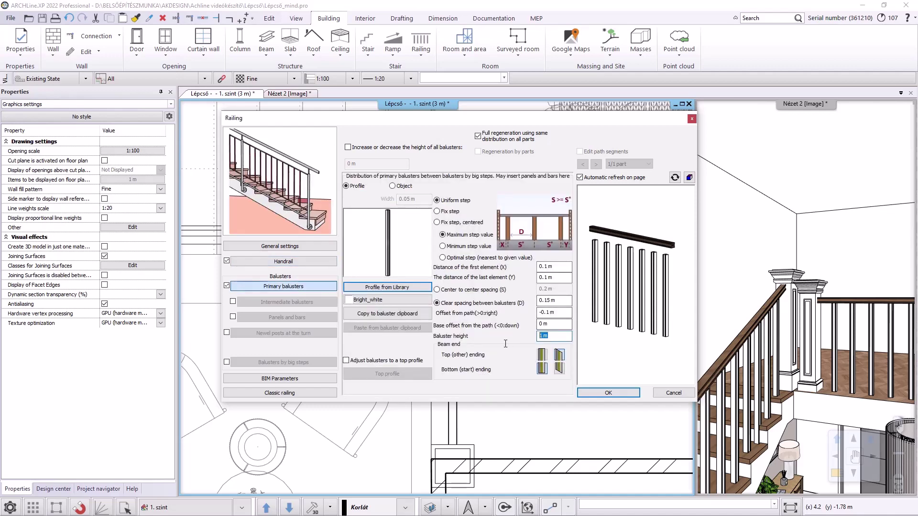
type("1,1")
key("Tab")
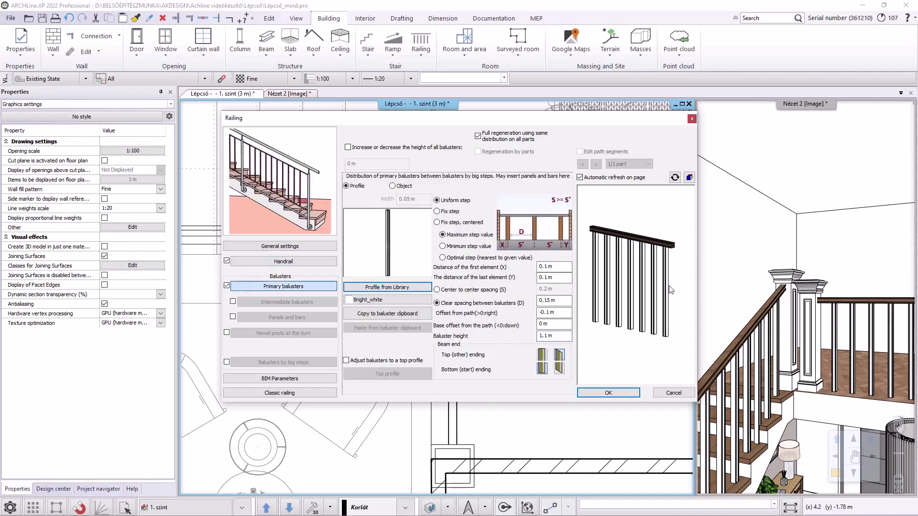
- Save the settings as a new style named Classic railing without column, activate it, and apply it to the upper-floor railing
left_click(308, 393)
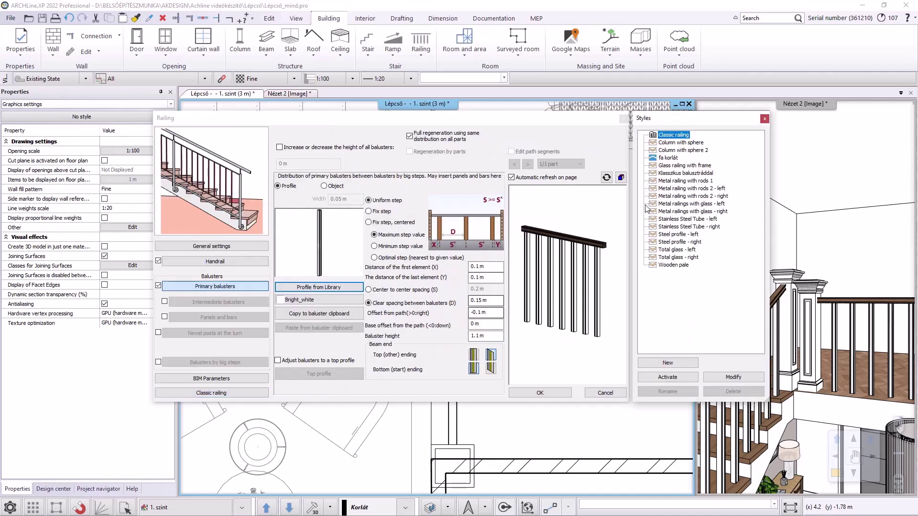
left_click(675, 363)
left_click(634, 205)
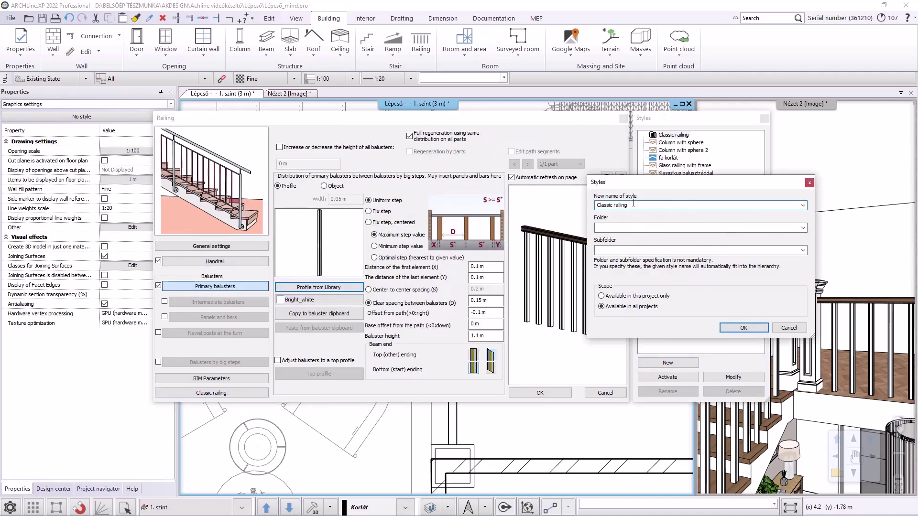
type("without column")
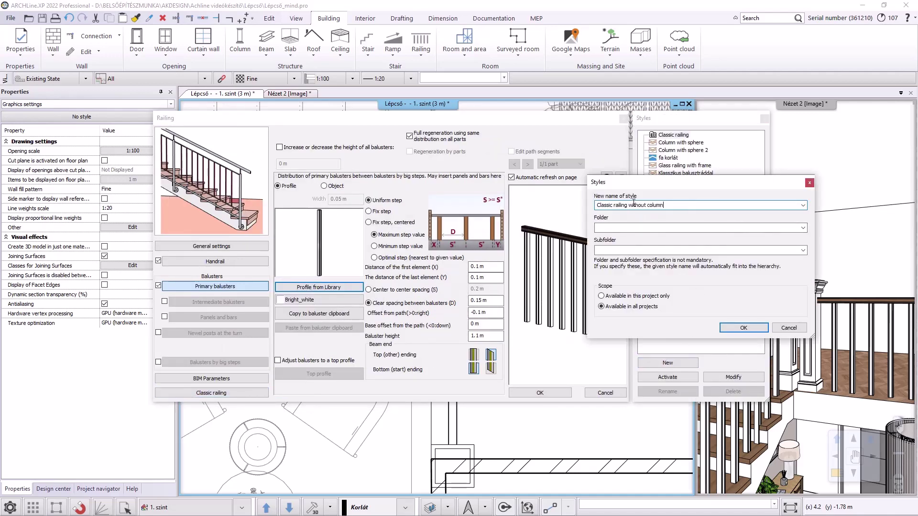
left_click(755, 328)
left_click(667, 377)
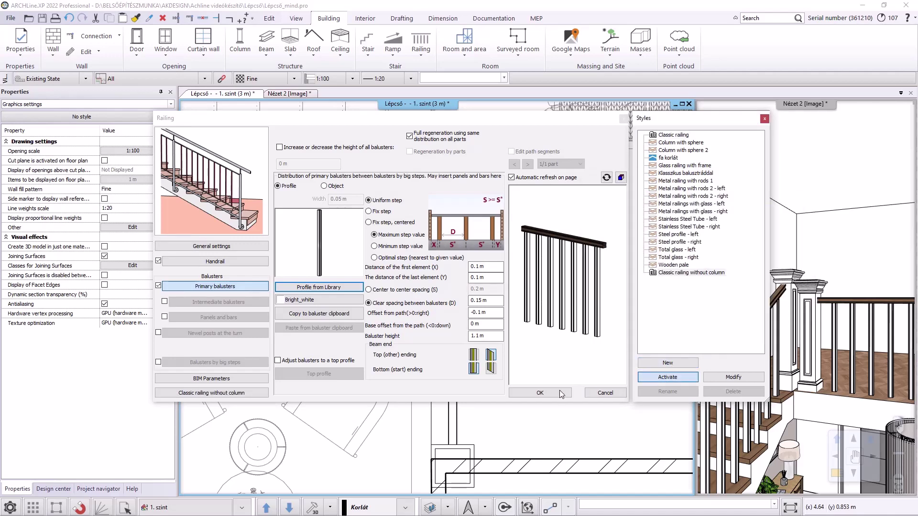
left_click(561, 392)
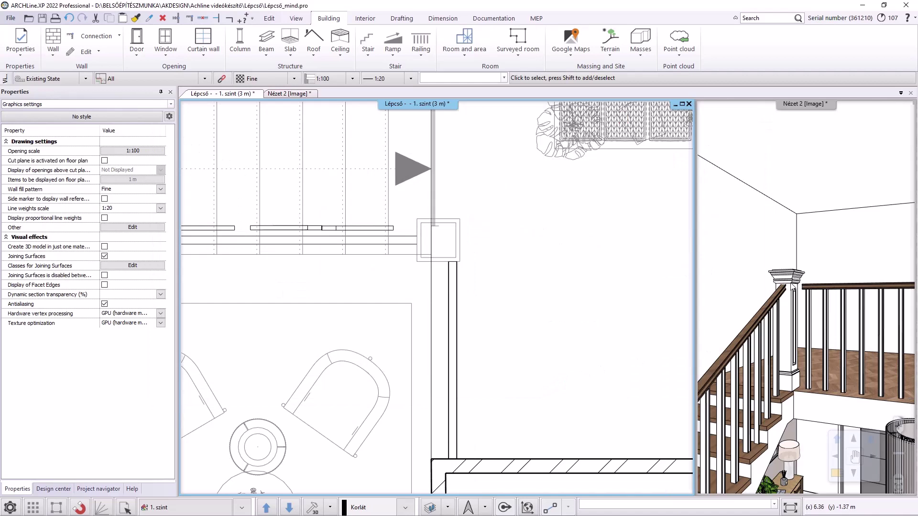
- Shift the upper-floor railing's path sideways by about 0.05 m onto the floor edge line
left_click(457, 276)
left_click(441, 276)
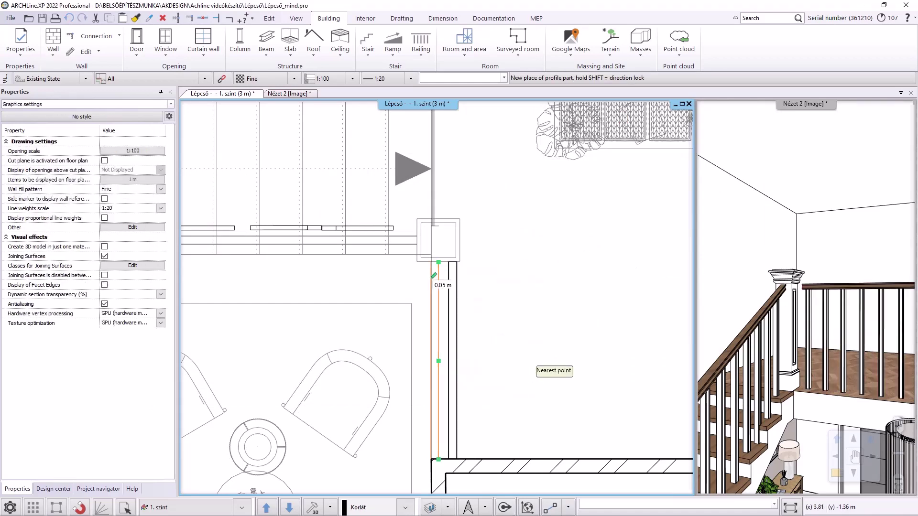
left_click(432, 281)
- Move the upper-floor railing's stair-side end node so the railing runs into the top newel post
left_click(432, 263)
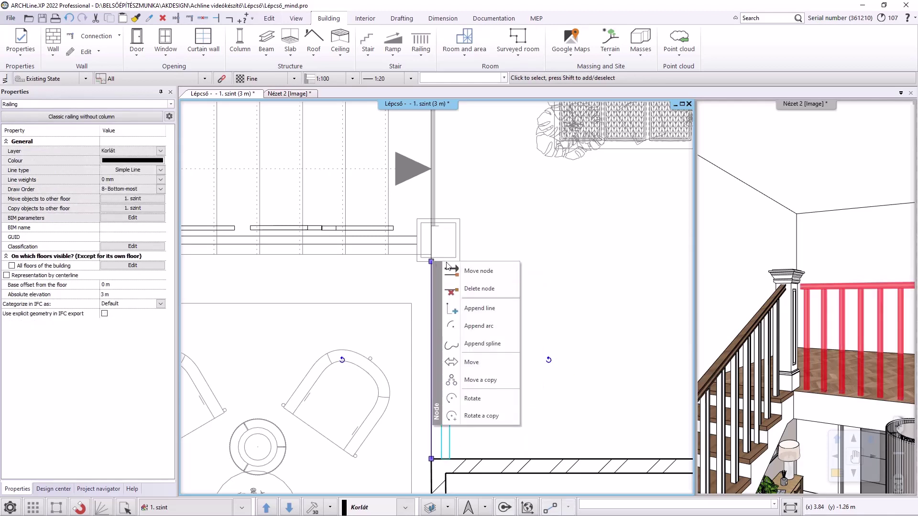
left_click(454, 270)
scroll(438, 261, "up", 3)
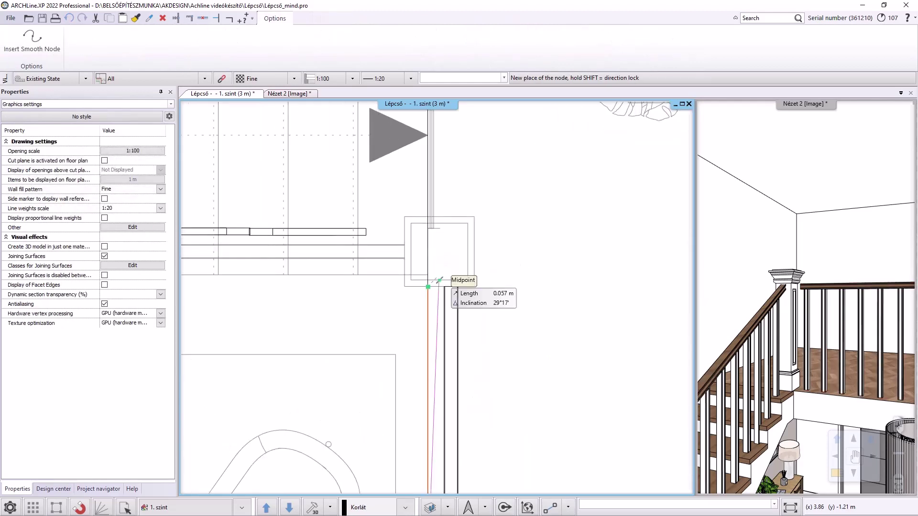
left_click(426, 284)
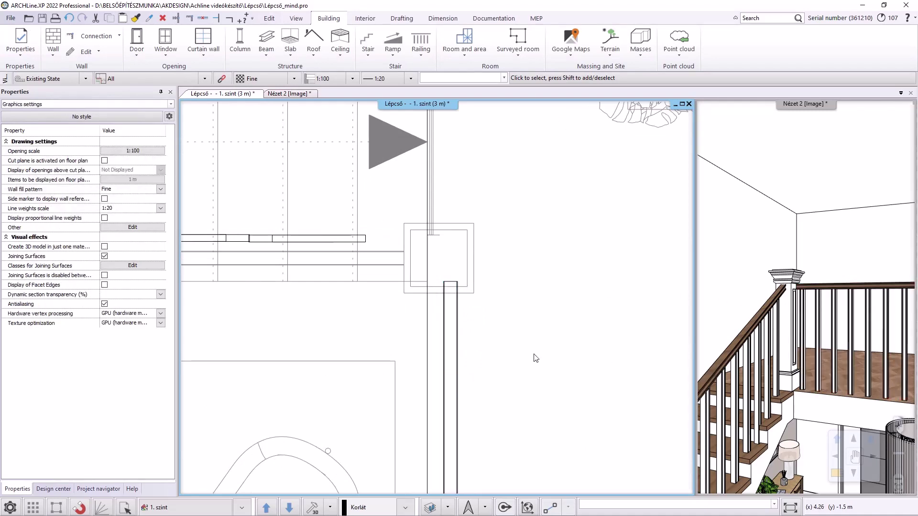
scroll(536, 358, "down", 3)
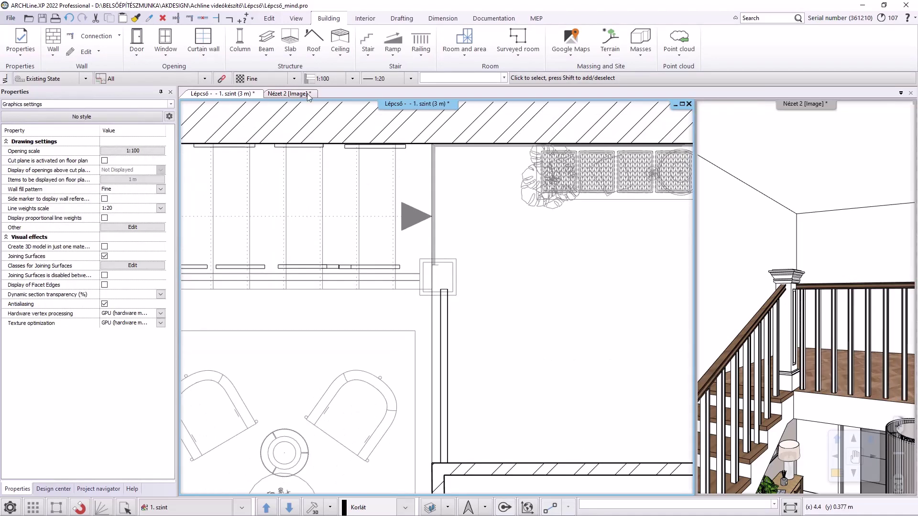
- Review the stair and railings in the 3D window through the saved views Nézet_01, Nézet_02 and Nézet_00
left_click(288, 94)
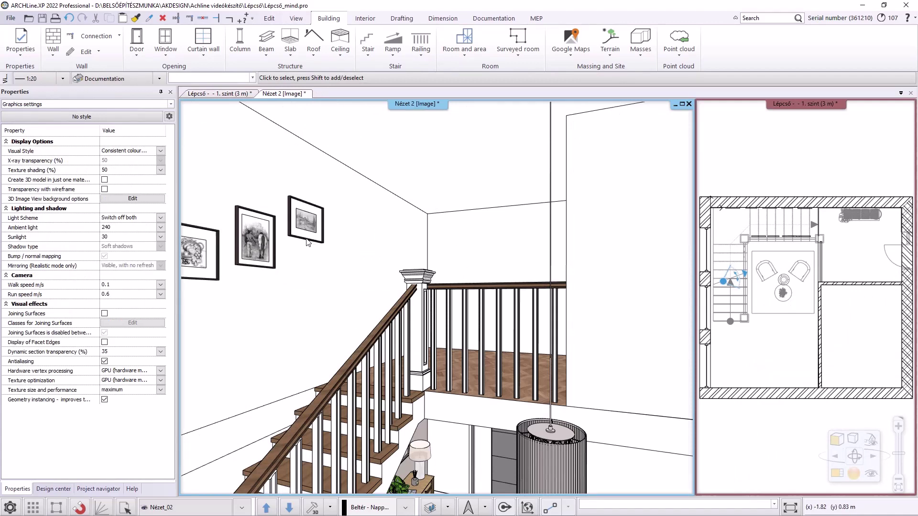
left_click(239, 509)
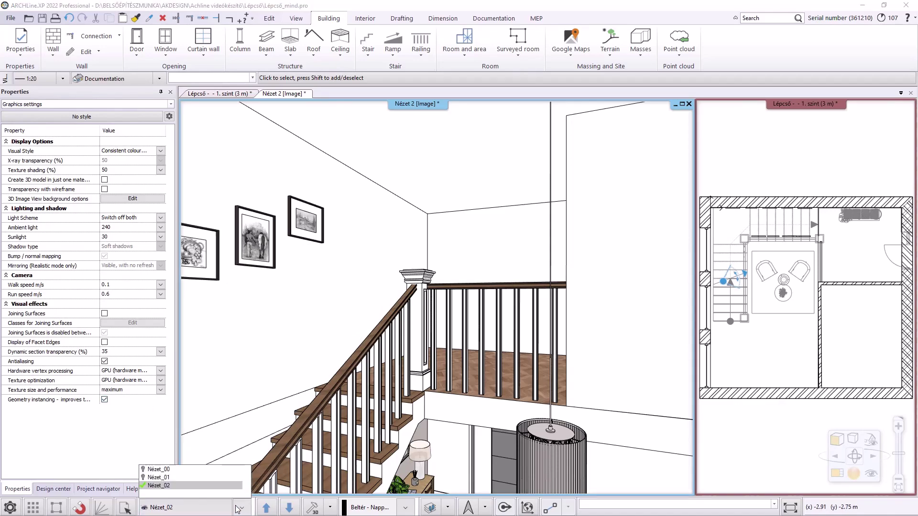
left_click(169, 478)
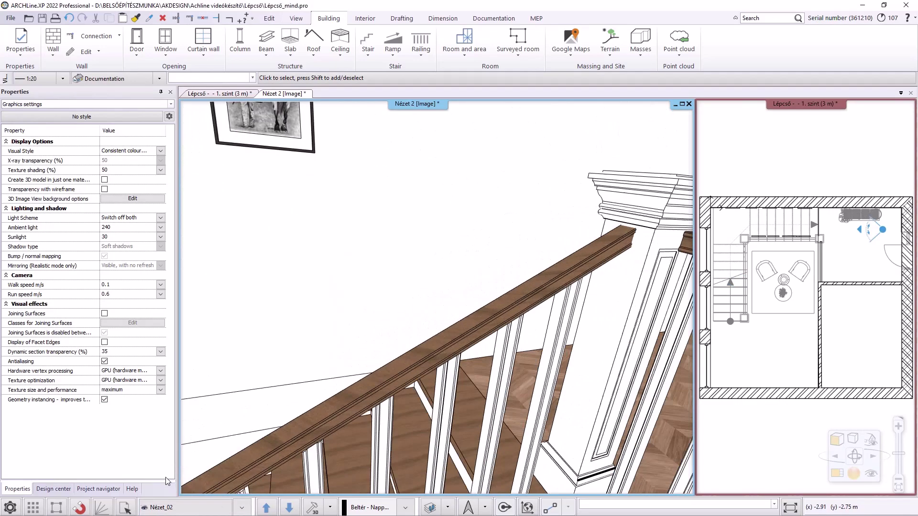
left_click(242, 508)
left_click(162, 491)
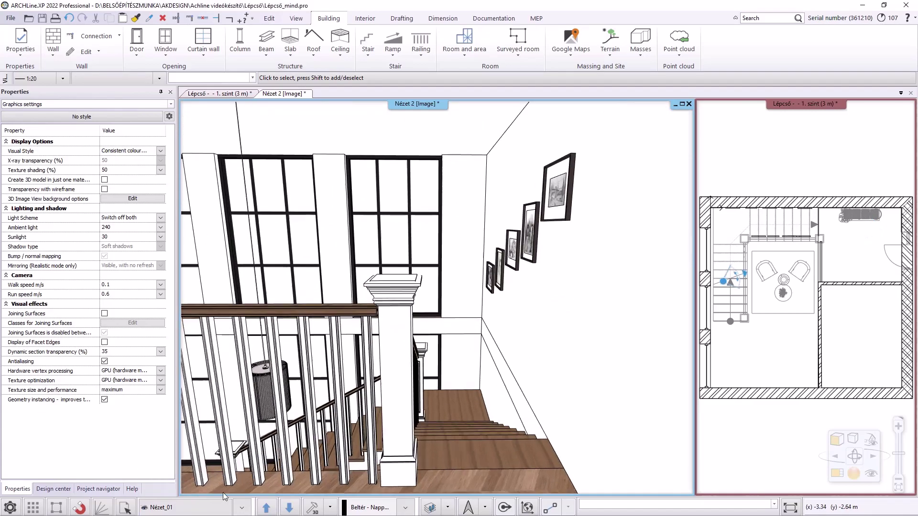
left_click(241, 508)
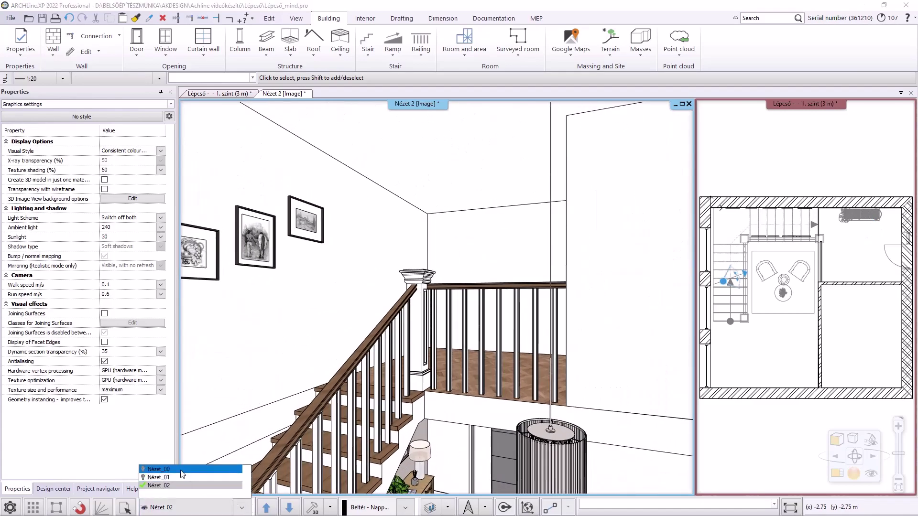
left_click(165, 495)
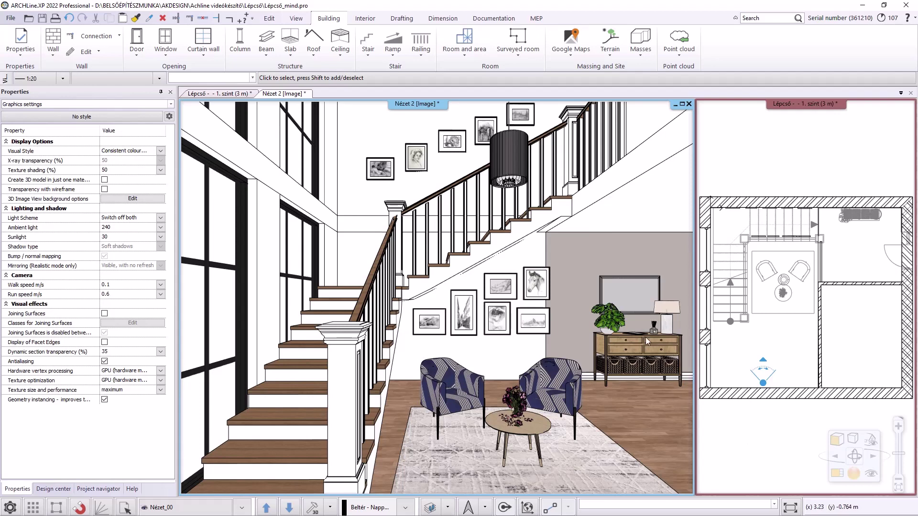
- On the Földszint floor plan, start a wall at the stair's bottom newel post and run it along the lower flight to the corner post
left_click(219, 93)
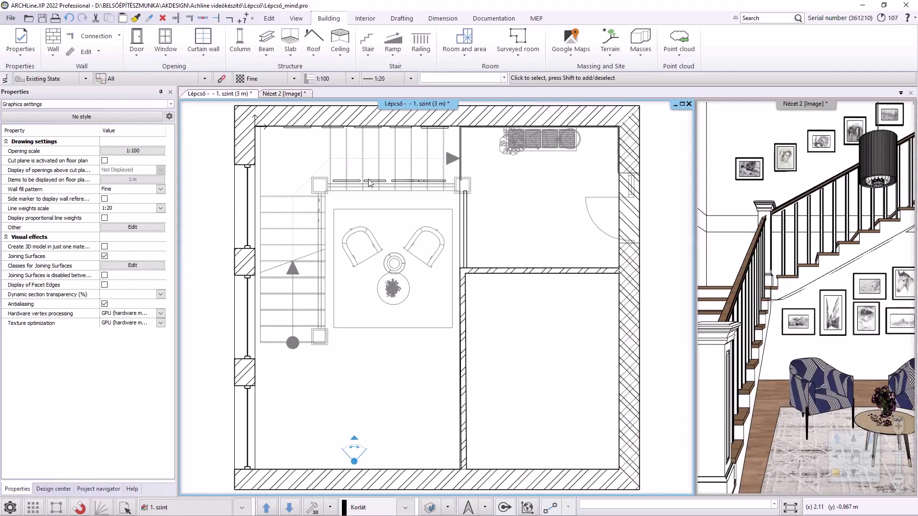
left_click(289, 507)
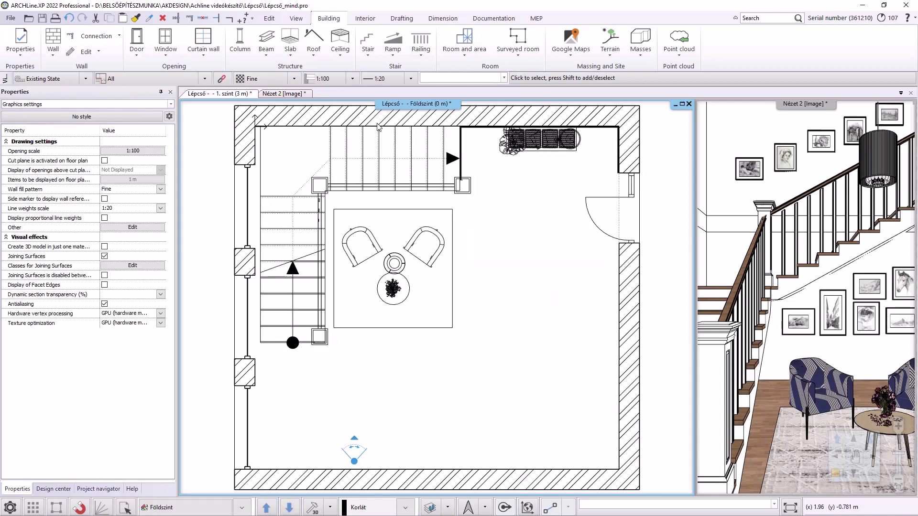
left_click(55, 40)
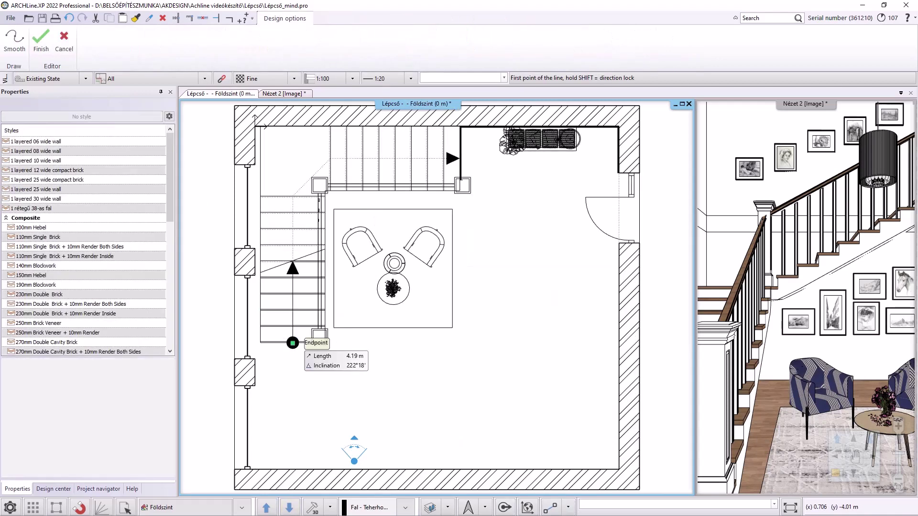
scroll(366, 329, "up", 1)
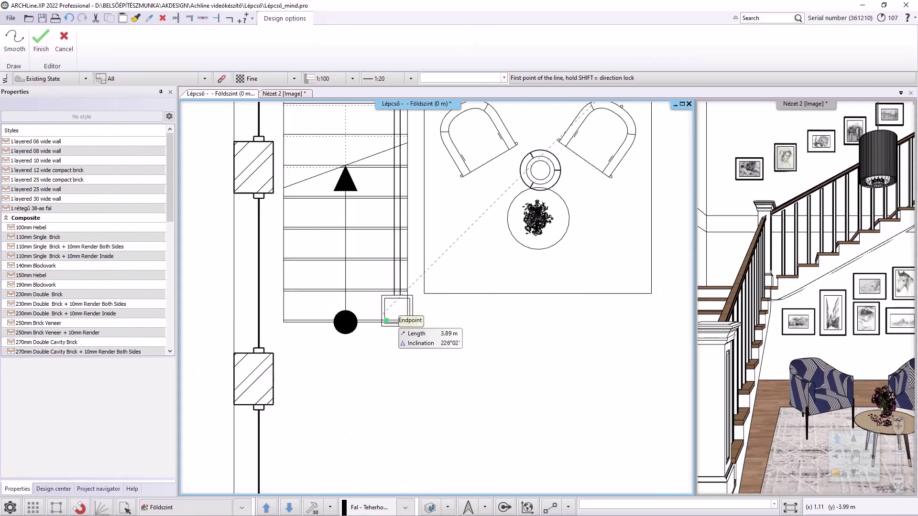
left_click(366, 330)
scroll(394, 148, "down", 1)
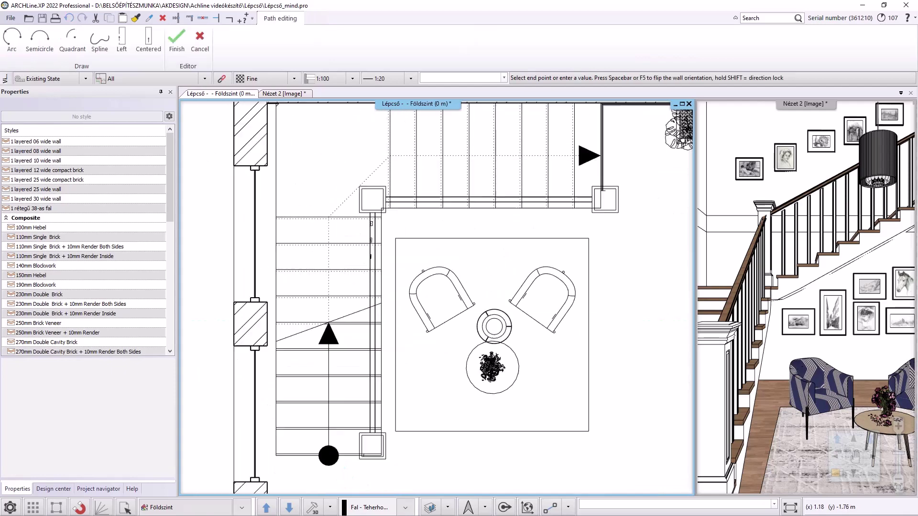
middle_click_drag(394, 148, 579, 281)
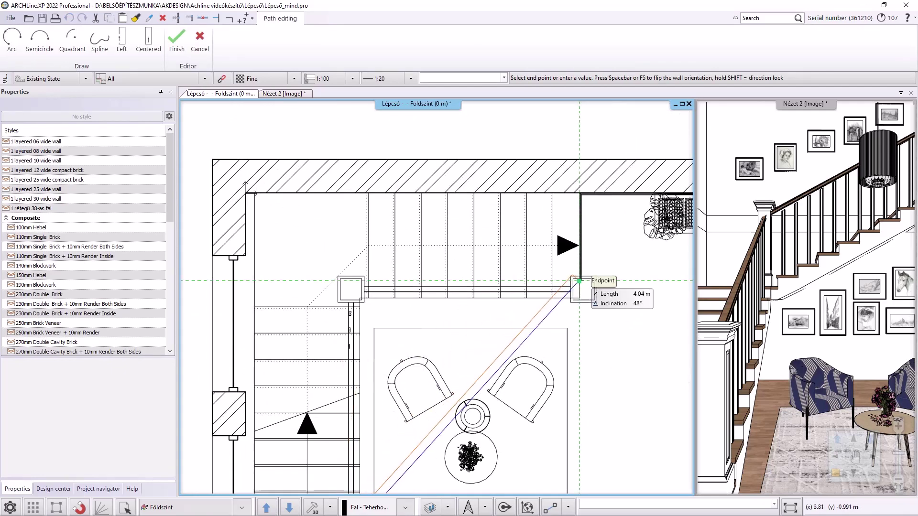
scroll(353, 282, "up", 2)
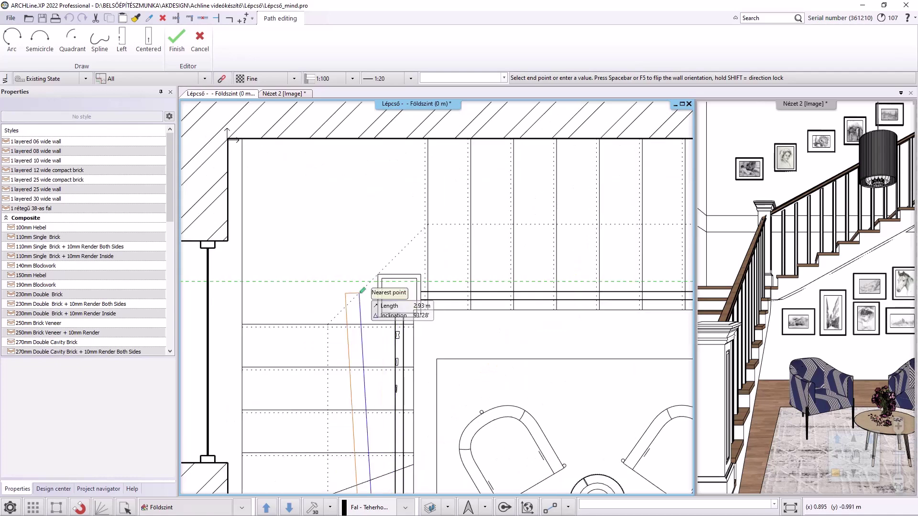
left_click(410, 278)
- Continue the wall about 2.7 m along the upper flight to the stair's end, close it 1 m to the outer wall, and finish it
scroll(538, 287, "down", 2)
scroll(538, 287, "up", 2)
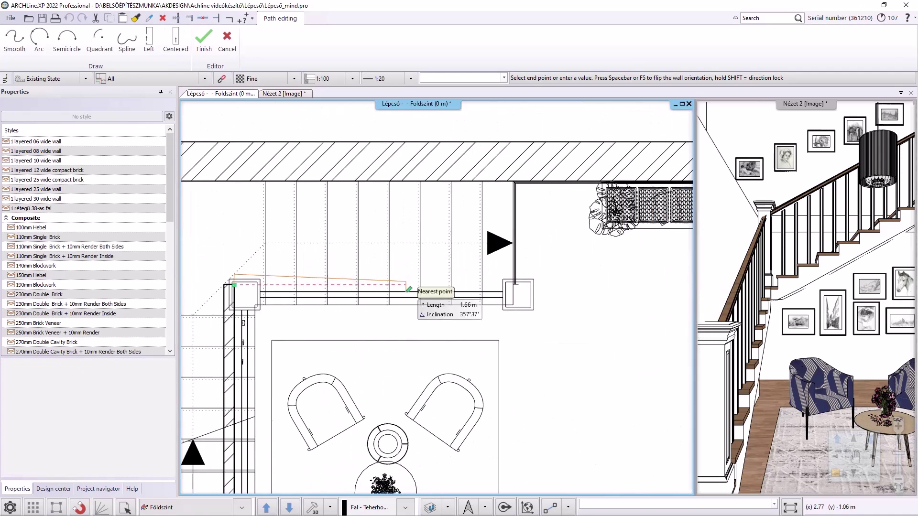
scroll(511, 287, "up", 1)
left_click(511, 287)
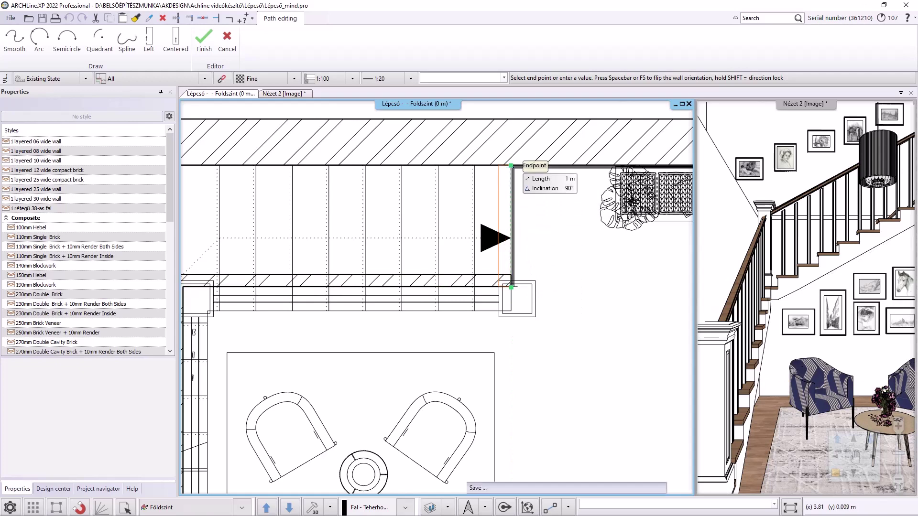
left_click(512, 166)
scroll(478, 267, "down", 5)
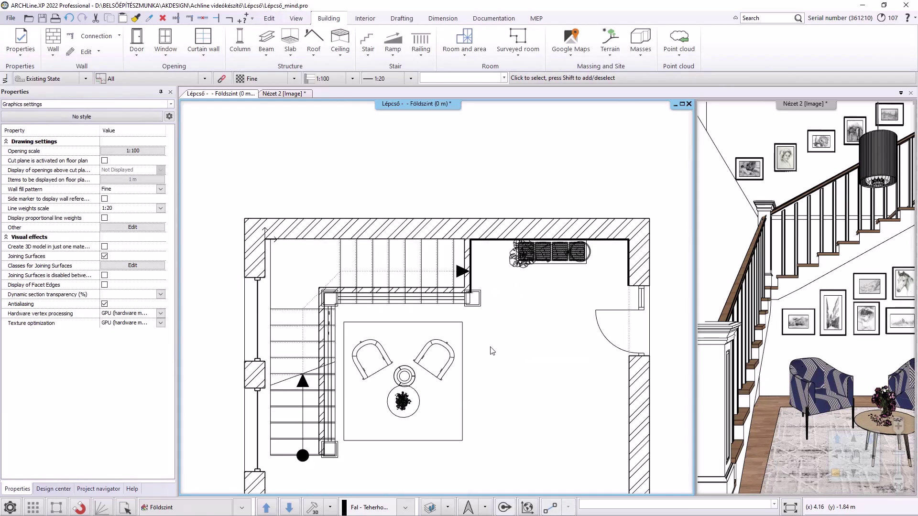
- In the stair's support properties, set Cut the walls to All floors and apply the change
left_click(283, 94)
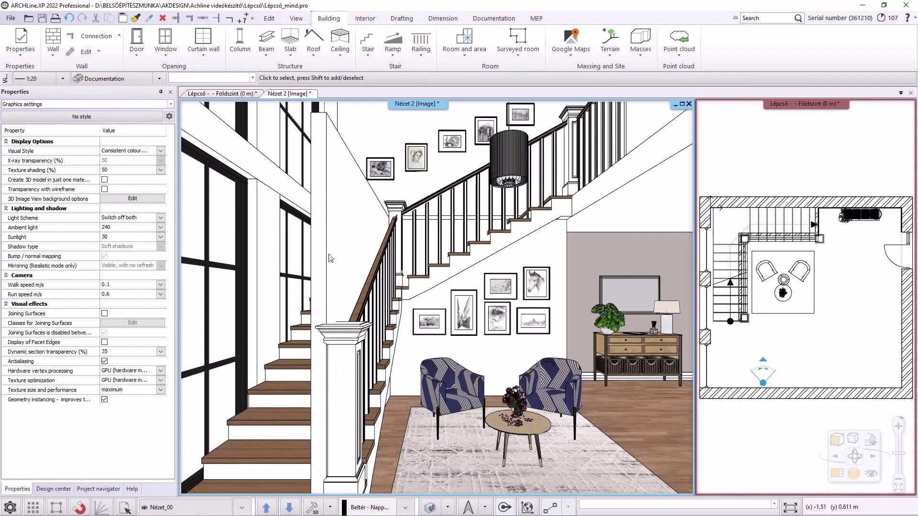
left_click(273, 429)
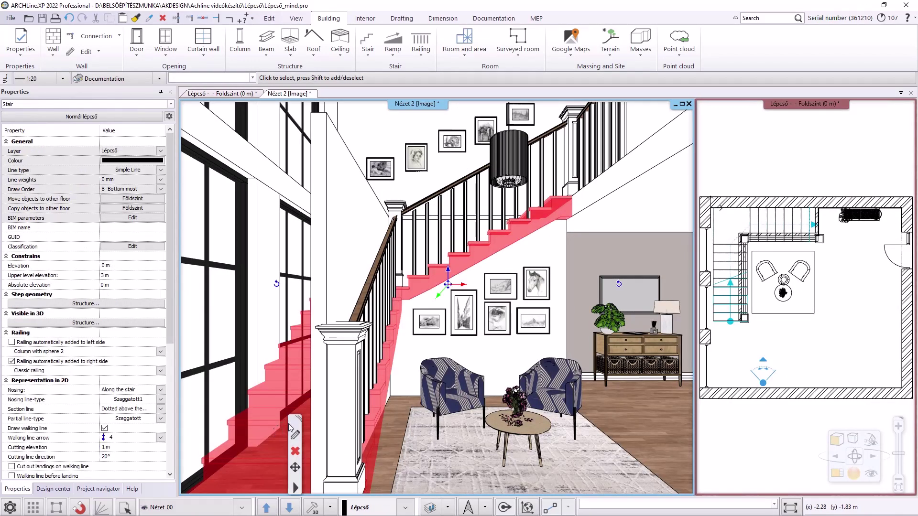
left_click(295, 436)
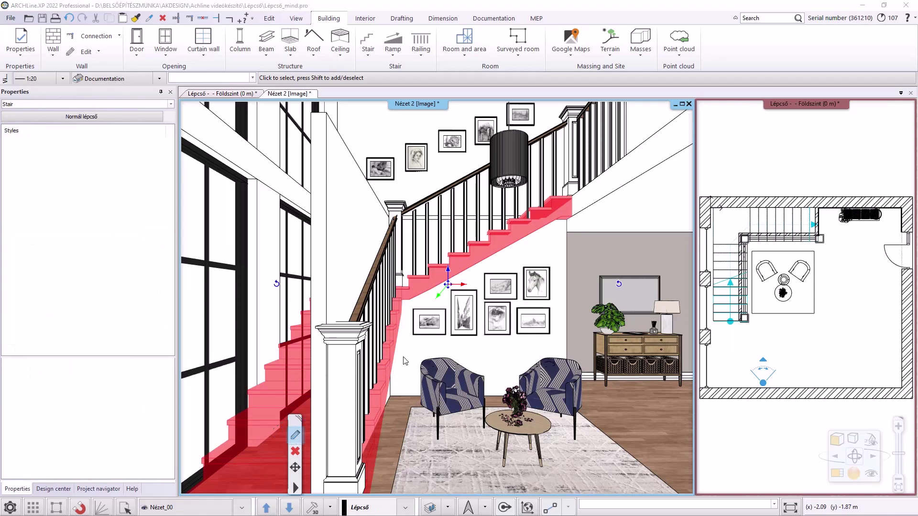
left_click_drag(571, 140, 351, 151)
left_click(313, 182)
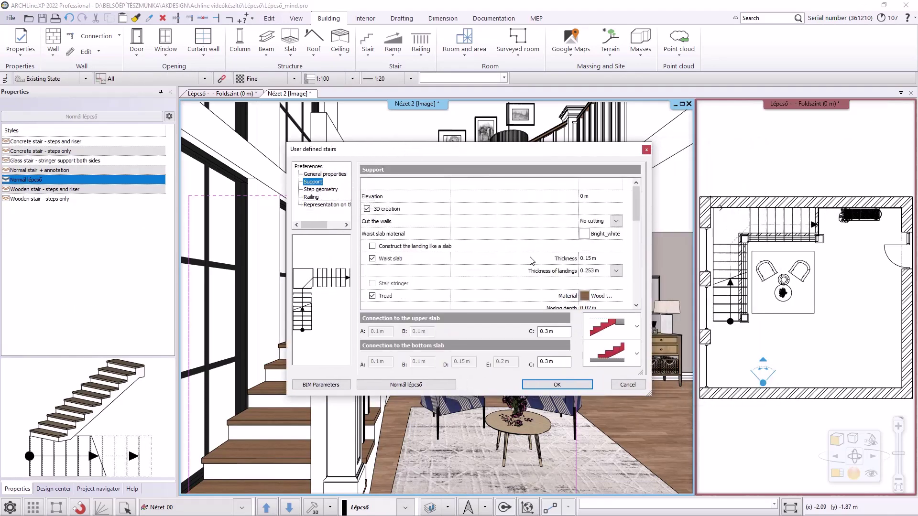
left_click(600, 222)
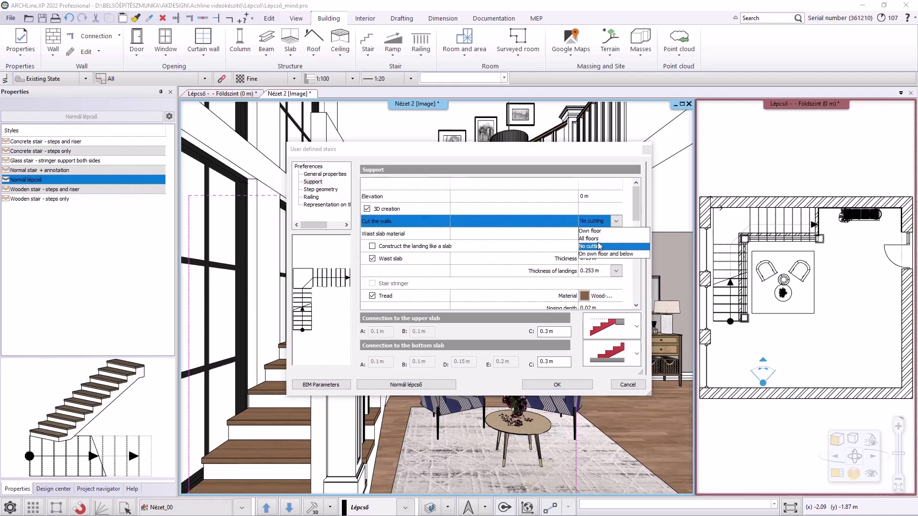
left_click(596, 242)
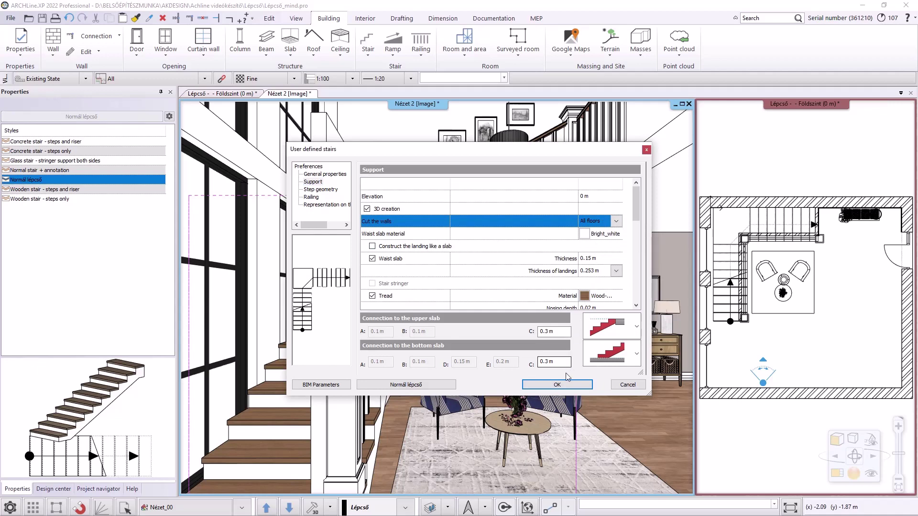
left_click(557, 385)
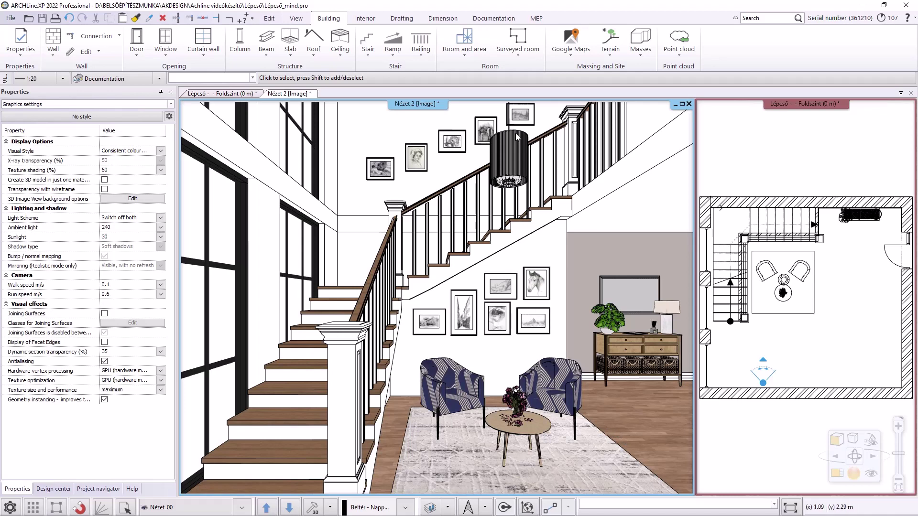
- Hide the Berendezés_klasszikus furniture layer on the ground floor plan using Layer Walk
left_click(244, 93)
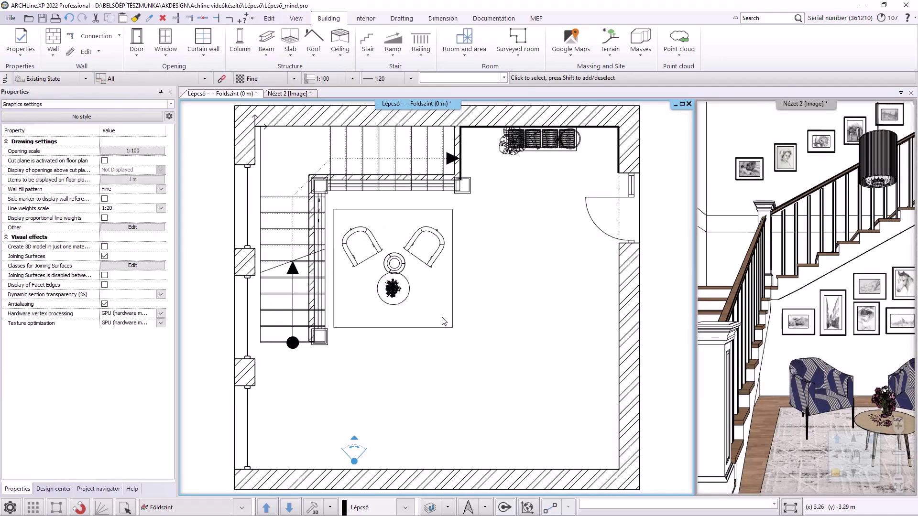
left_click(448, 507)
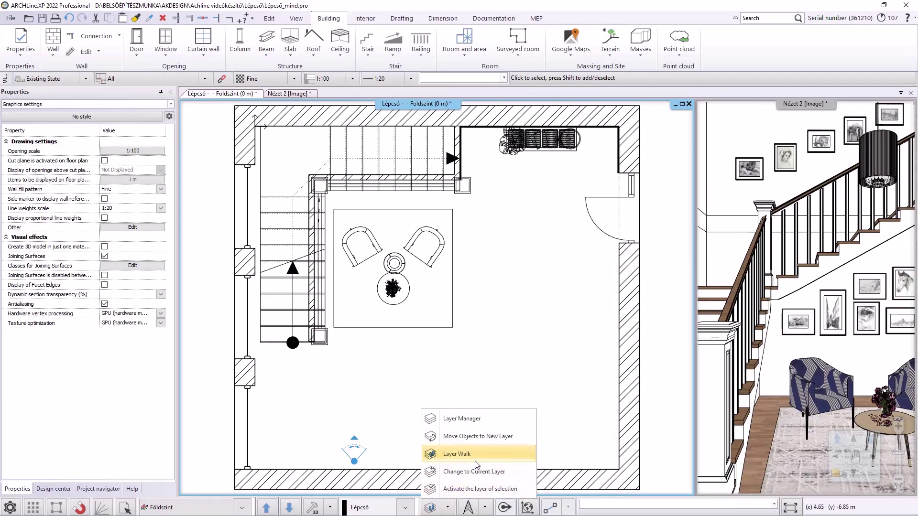
left_click(457, 454)
left_click(439, 159)
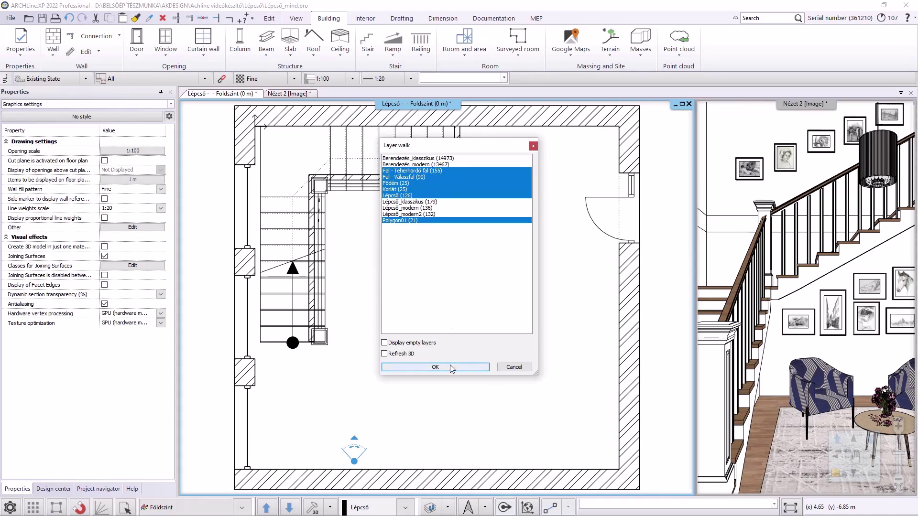
left_click(436, 368)
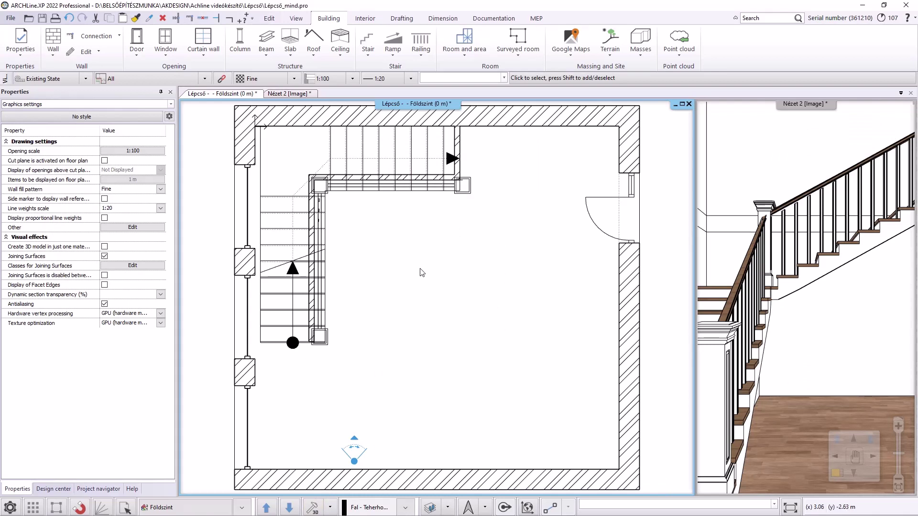
- Convert the stair to a floating staircase with the Középső lépcsőtámasz - alap_fekete style, using the walking line as the stringer path
left_click(369, 51)
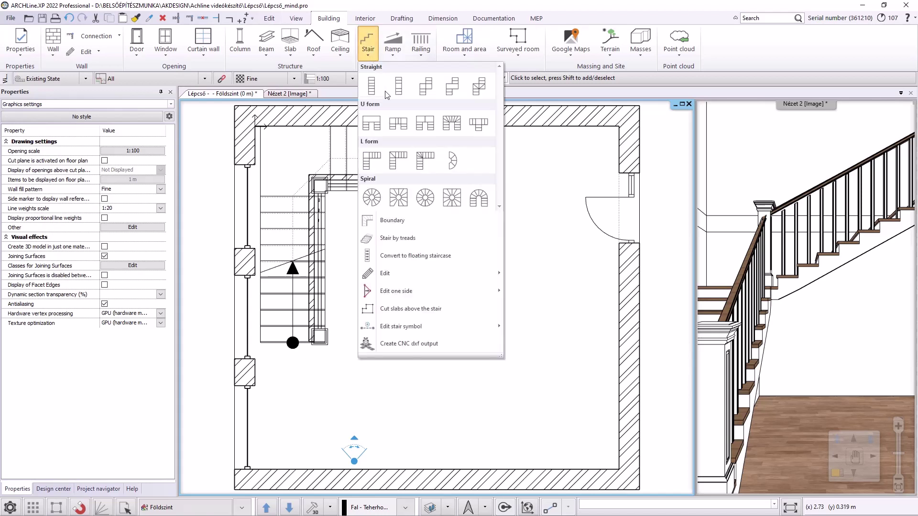
left_click(397, 255)
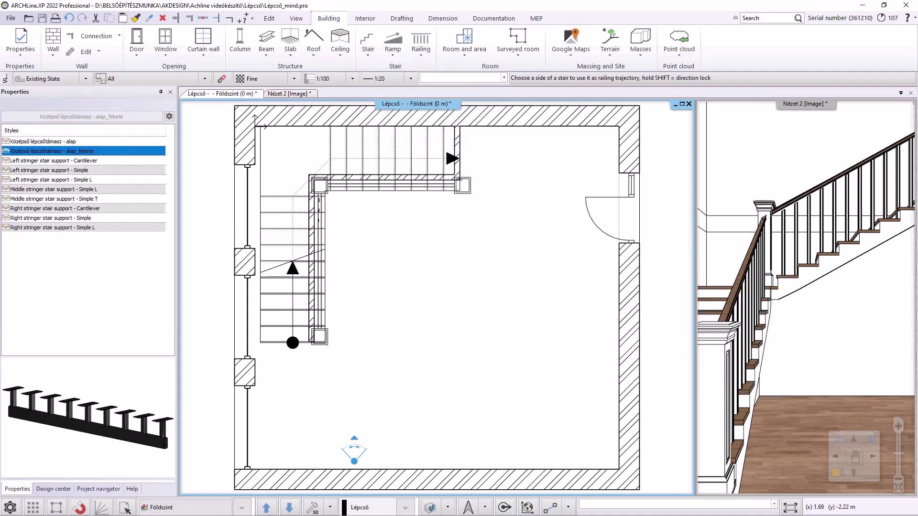
left_click(56, 151)
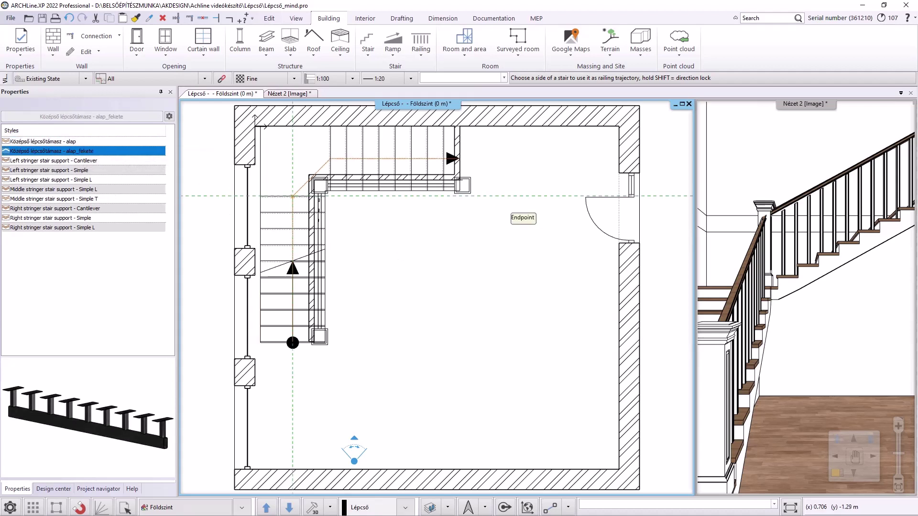
left_click(293, 195)
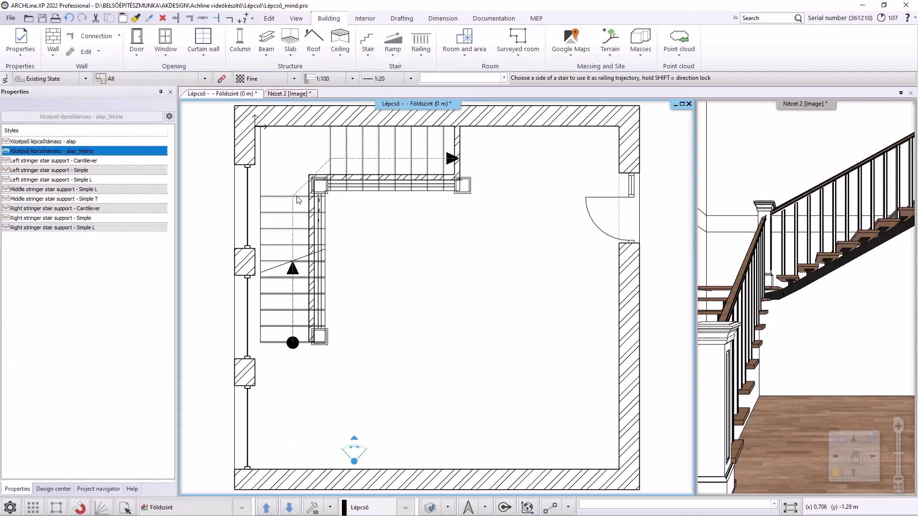
- Delete the walls under the stair flights and at the stair's upper end in the 3D view
left_click(289, 94)
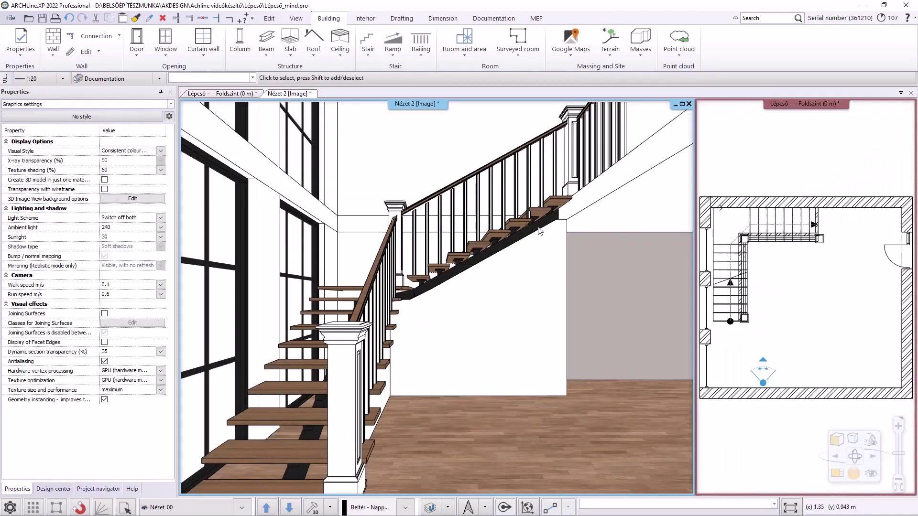
left_click(501, 316)
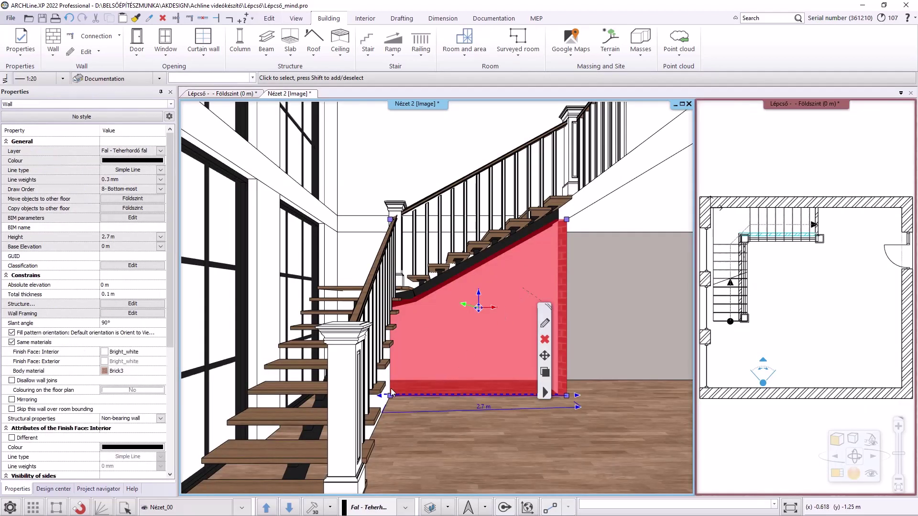
key("Escape")
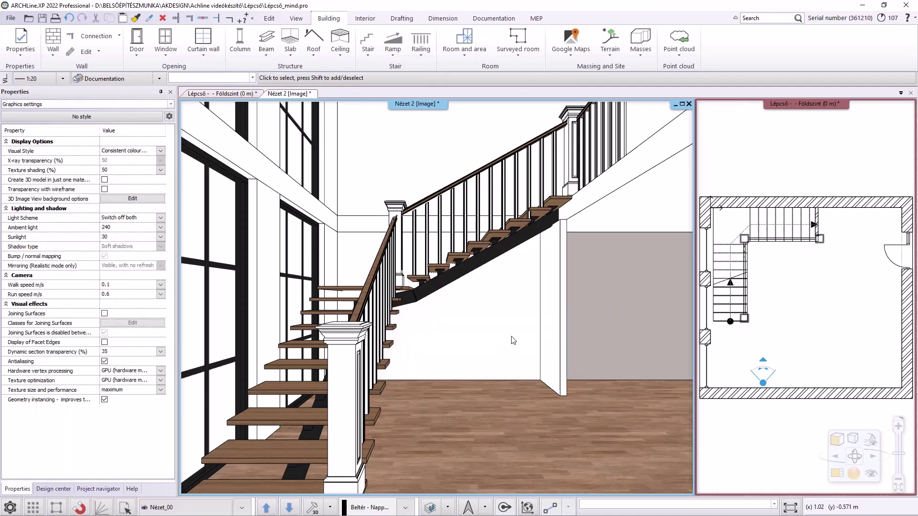
left_click(550, 314)
left_click(564, 357)
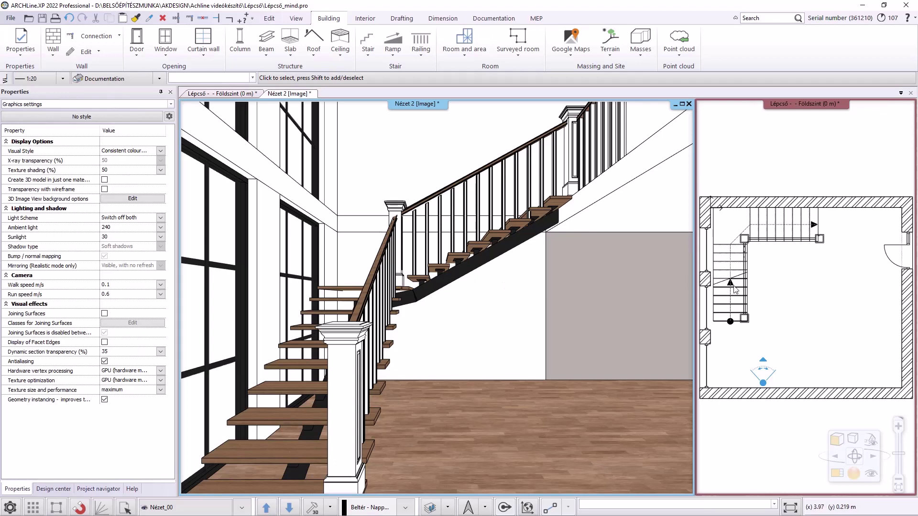
- Insert a node in the stringer path's diagonal landing edge and place it where the two flights' centrelines intersect
left_click(230, 94)
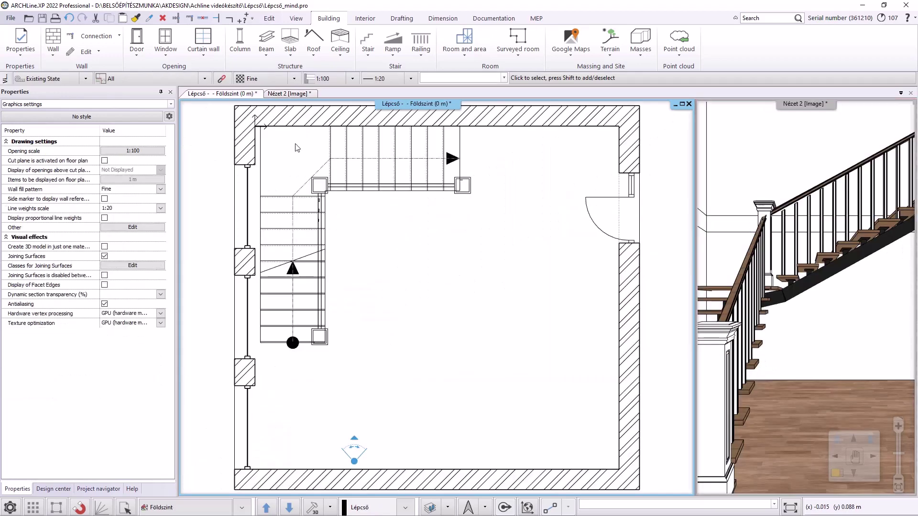
left_click(309, 181)
scroll(308, 182, "up", 2)
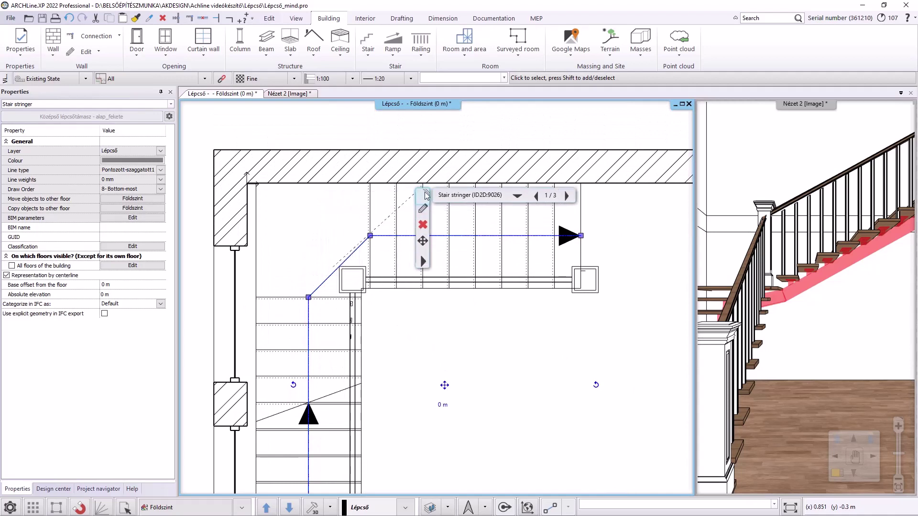
right_click(334, 276)
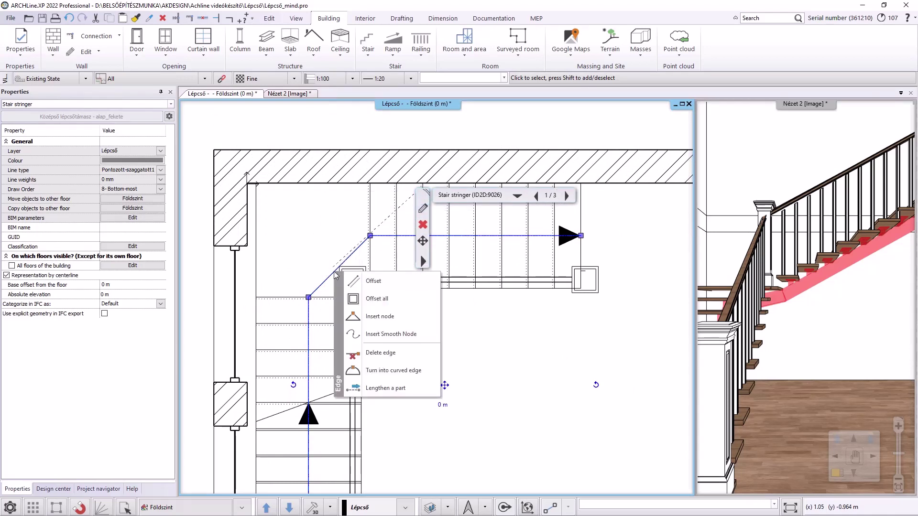
left_click(372, 314)
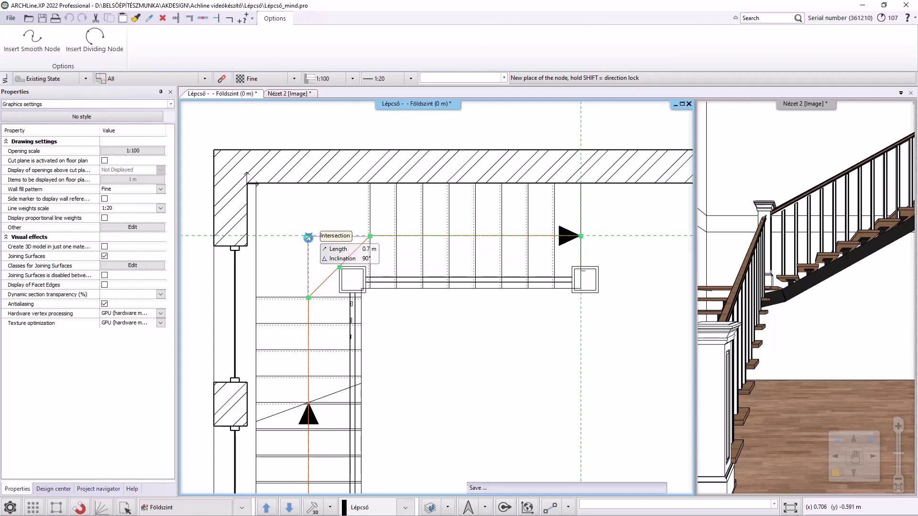
left_click(308, 236)
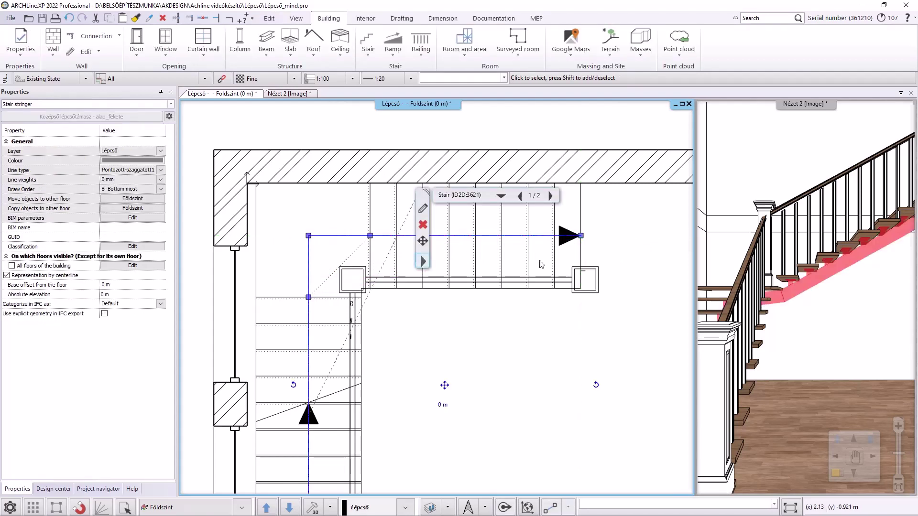
- Review the stair stringer's general, beam and tread support settings, including the available stair support objects
left_click(429, 216)
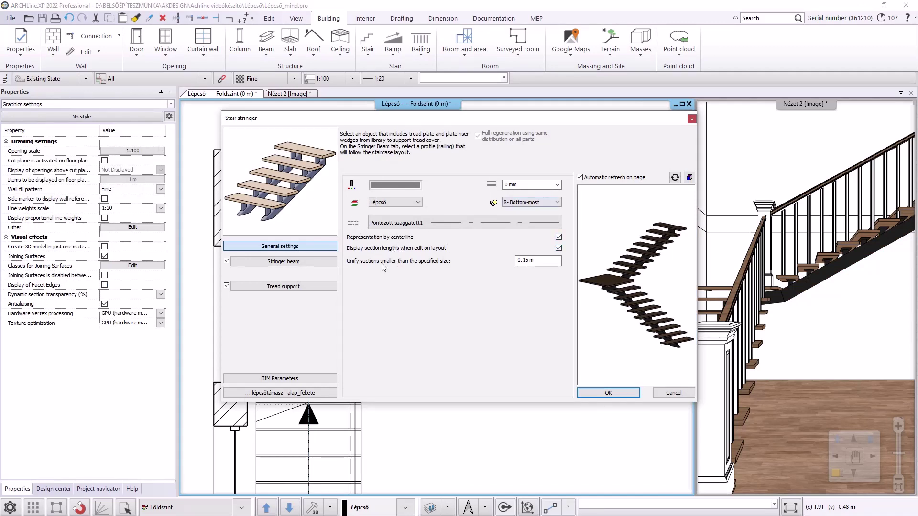
left_click(271, 261)
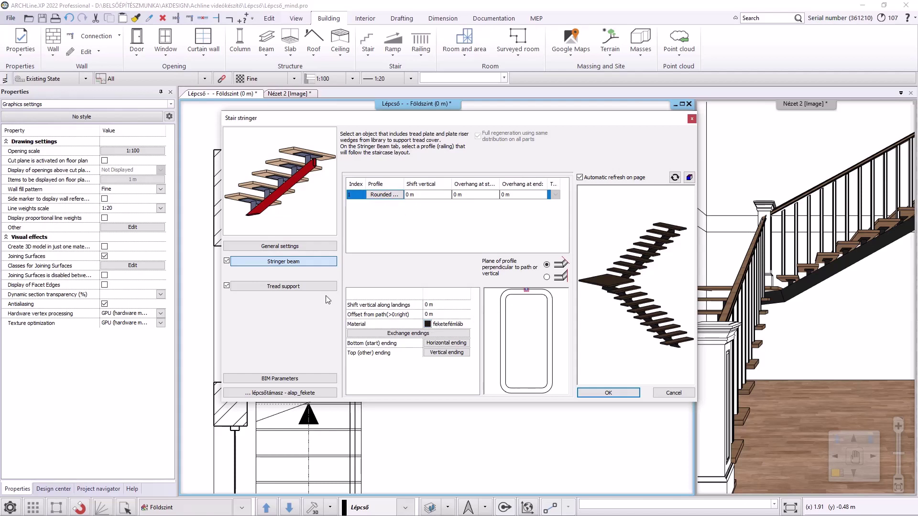
left_click(308, 286)
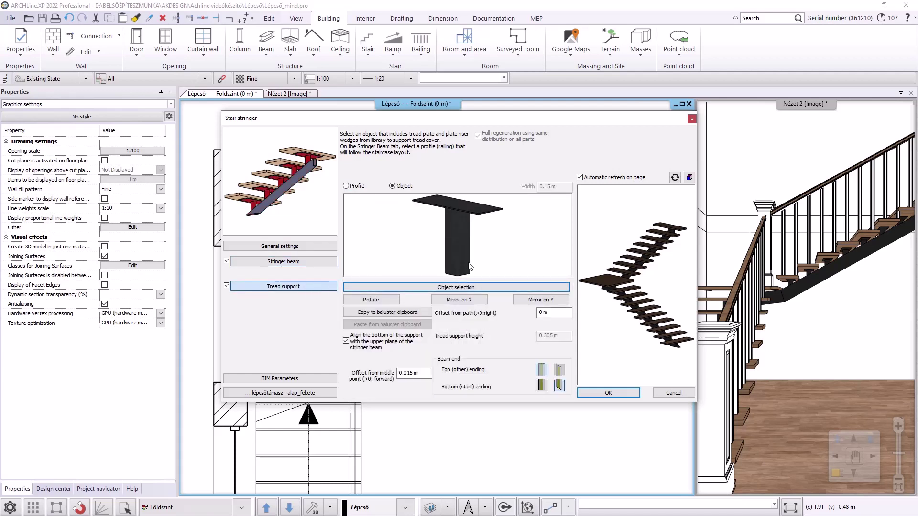
left_click(420, 287)
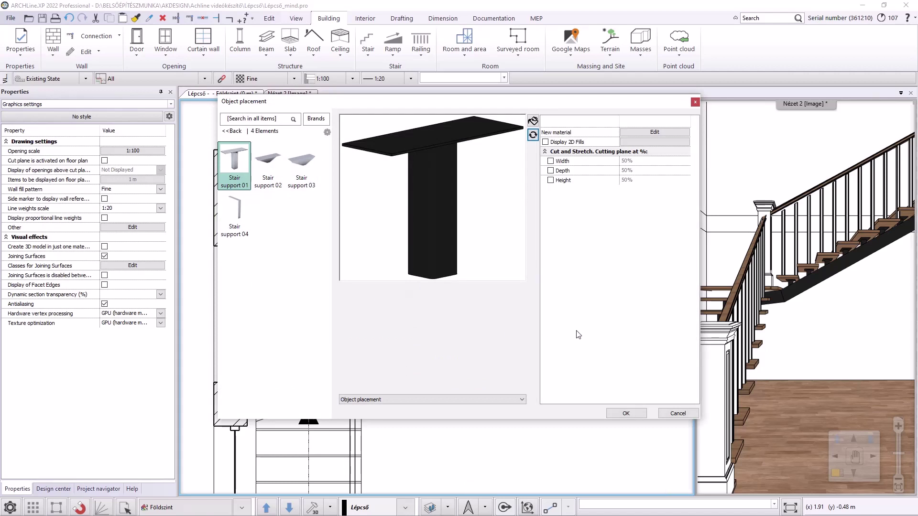
left_click(673, 415)
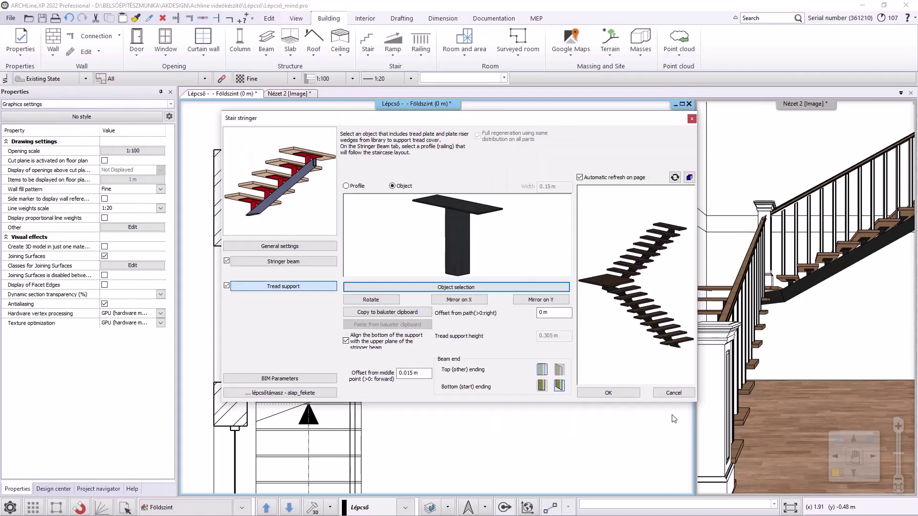
left_click(608, 393)
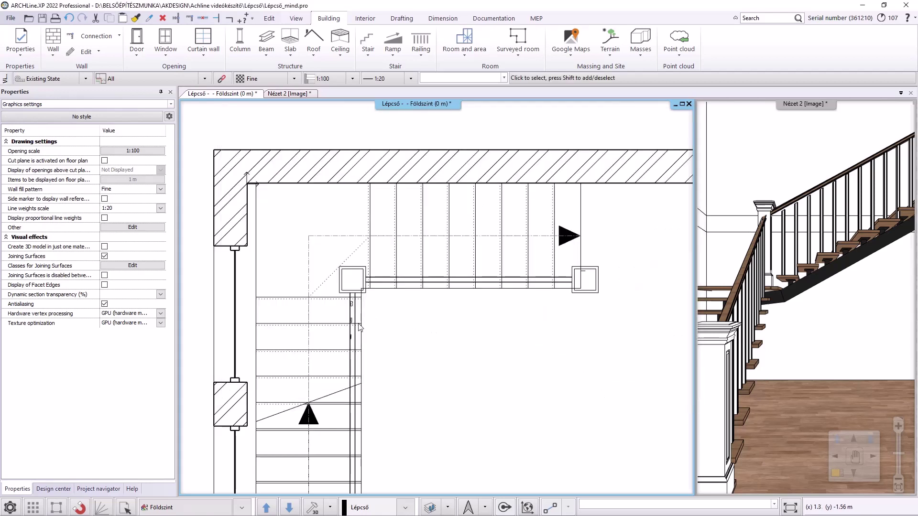
- Turn off the newel posts at the turn and the primary balusters on the inner stair railing
left_click(352, 337)
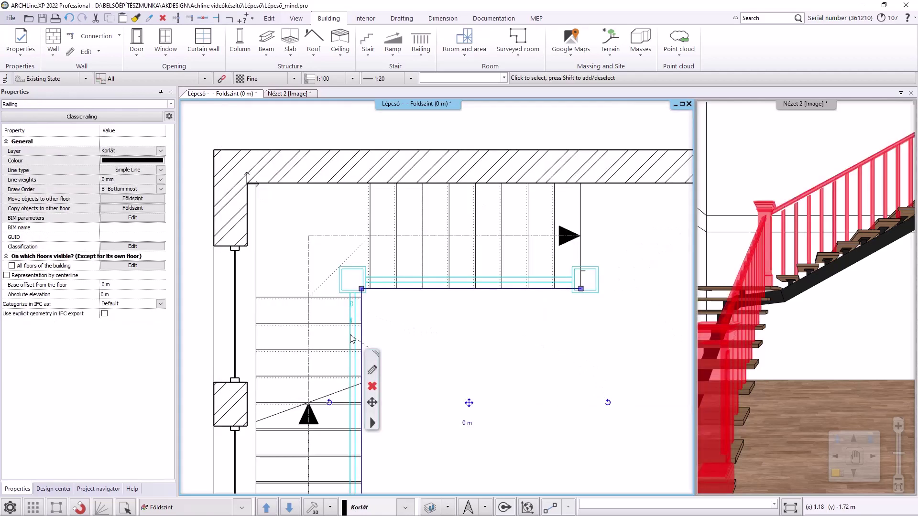
left_click(370, 371)
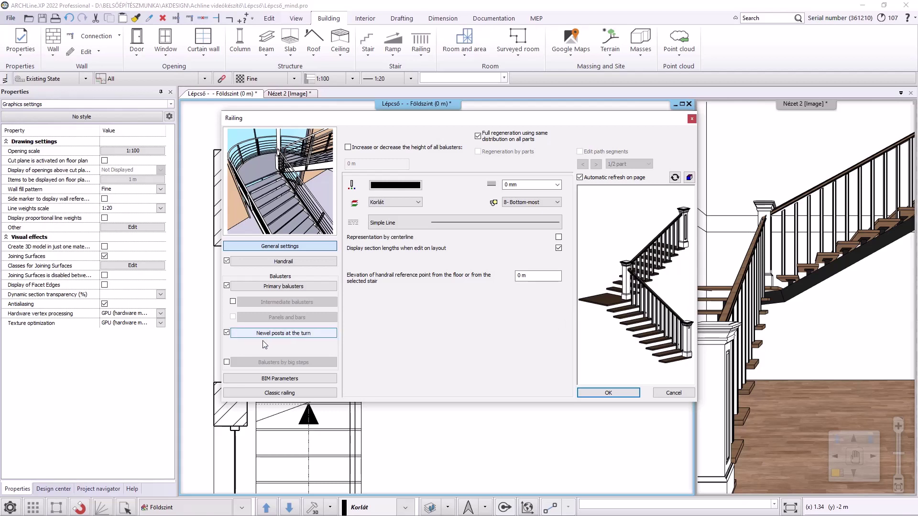
left_click(227, 332)
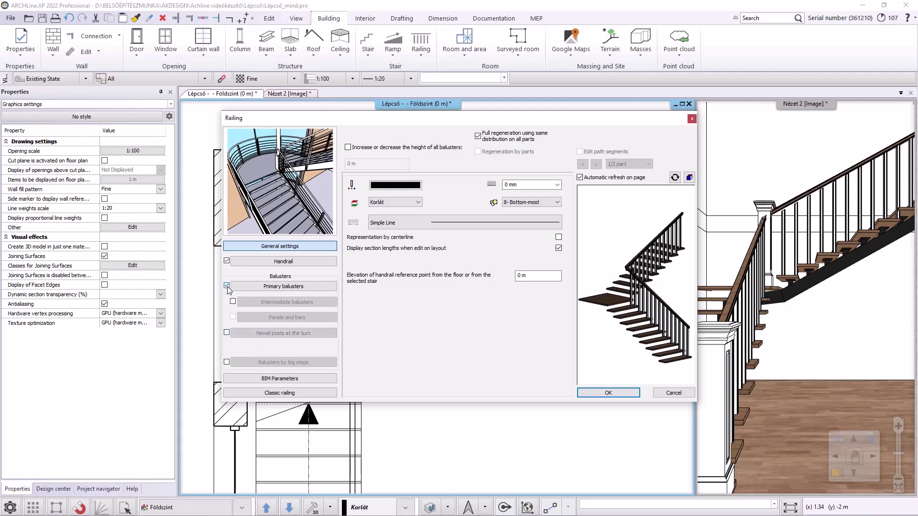
left_click(226, 286)
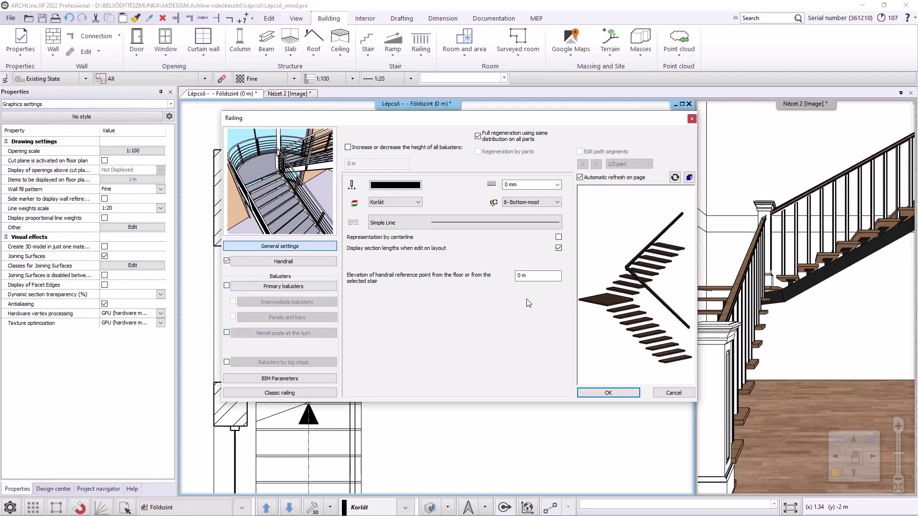
- Replace the handrail's profile with Rectangle Simple from the profile library
left_click(289, 262)
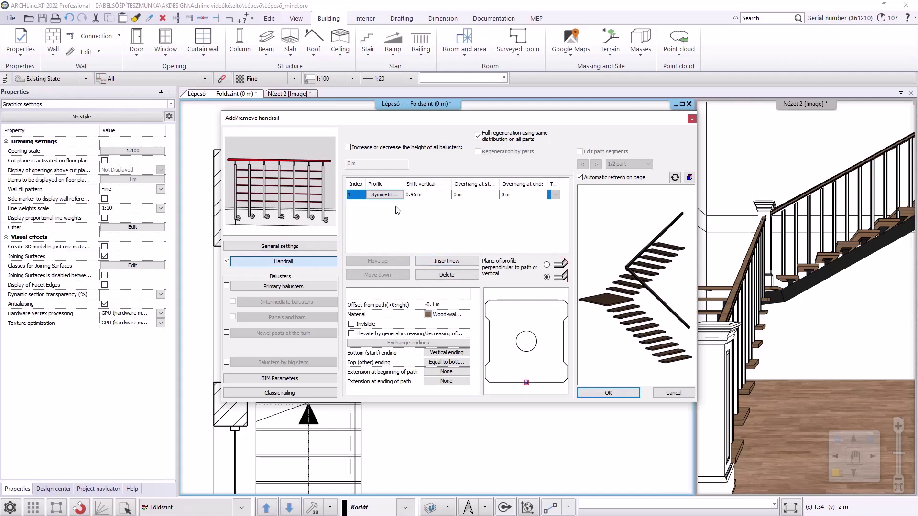
left_click(385, 194)
left_click(343, 258)
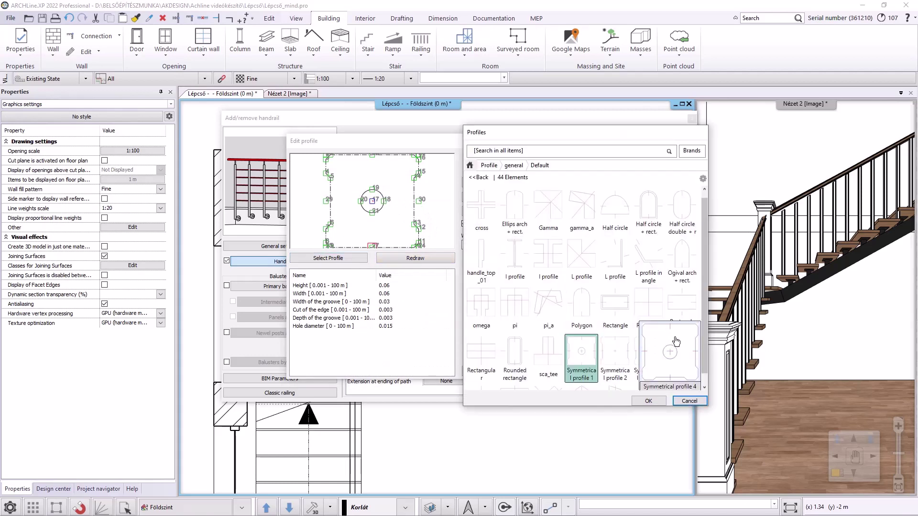
left_click(655, 366)
left_click(648, 401)
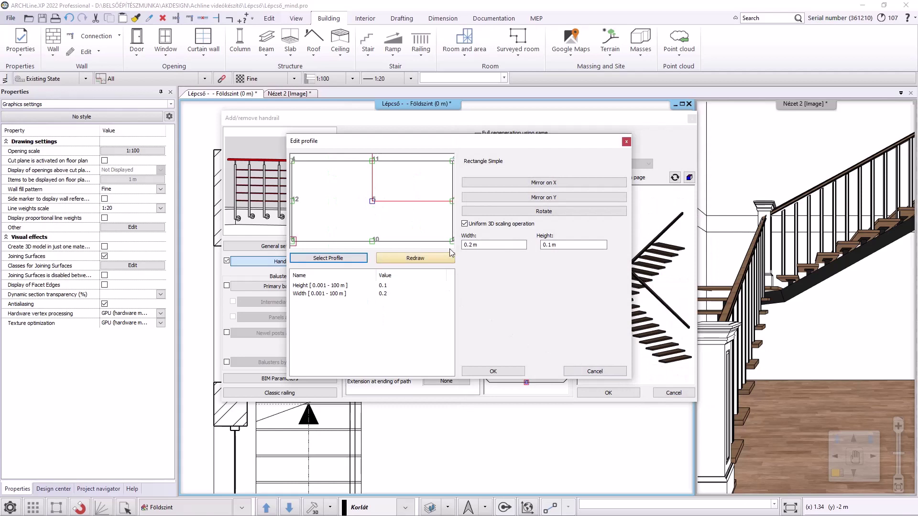
- Disable uniform scaling for the handrail profile and set its width and height to 0.05 m each
left_click(464, 223)
left_click(486, 245)
left_click_drag(486, 246, 470, 250)
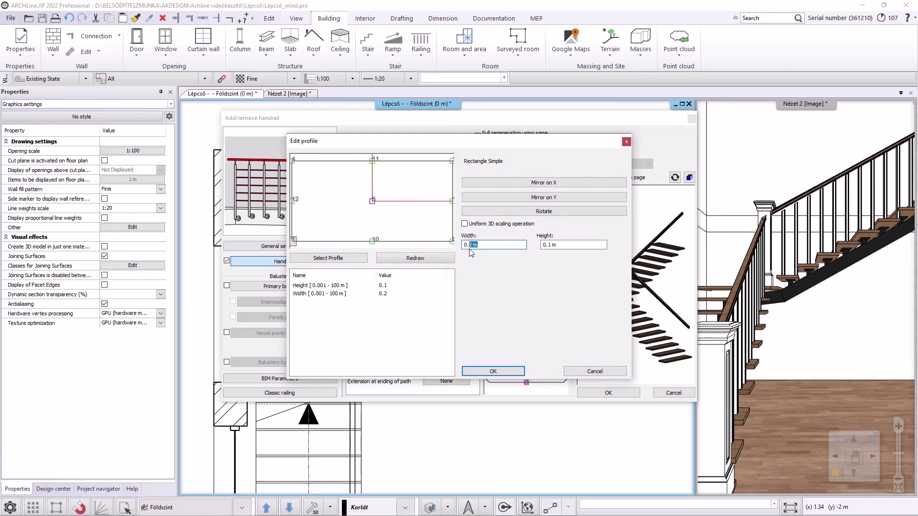
type("05")
left_click_drag(541, 244, 549, 246)
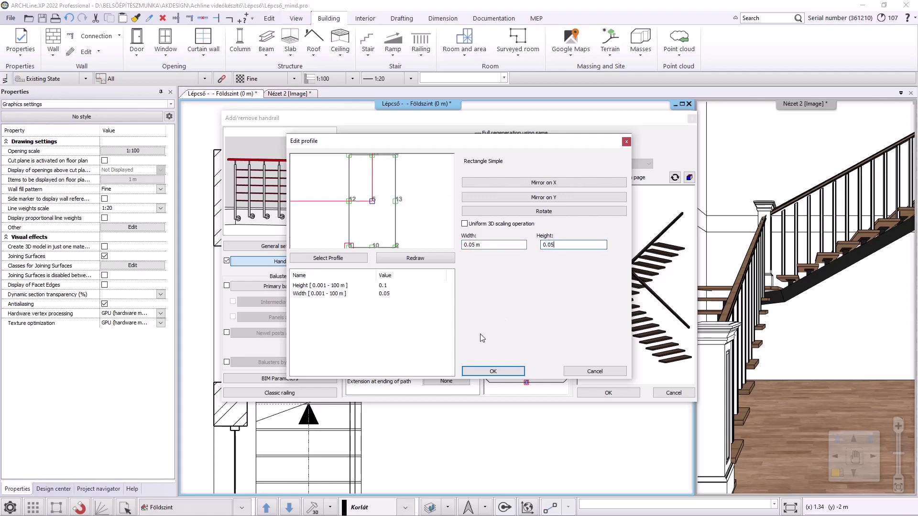
left_click(498, 371)
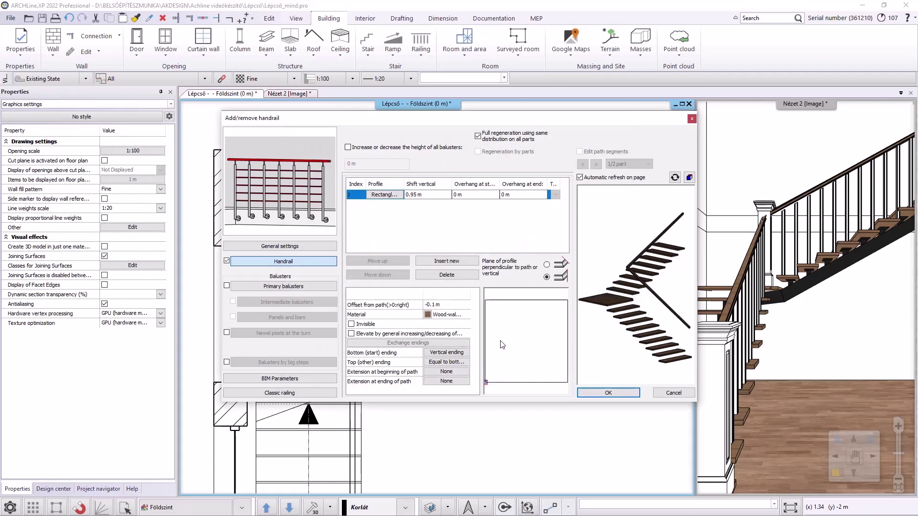
- Insert a second handrail element and set its rectangular profile to 0.006 m wide and 1.2 m high
scroll(665, 311, "up", 3)
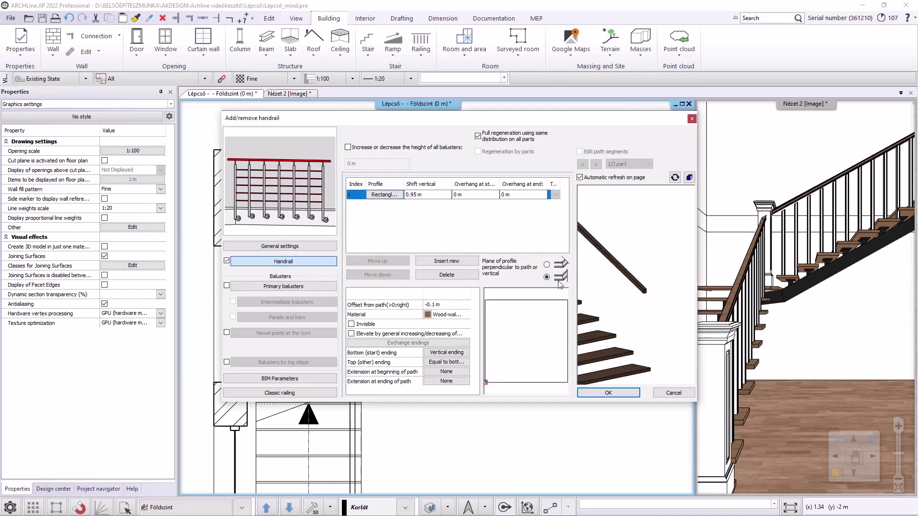
left_click(448, 261)
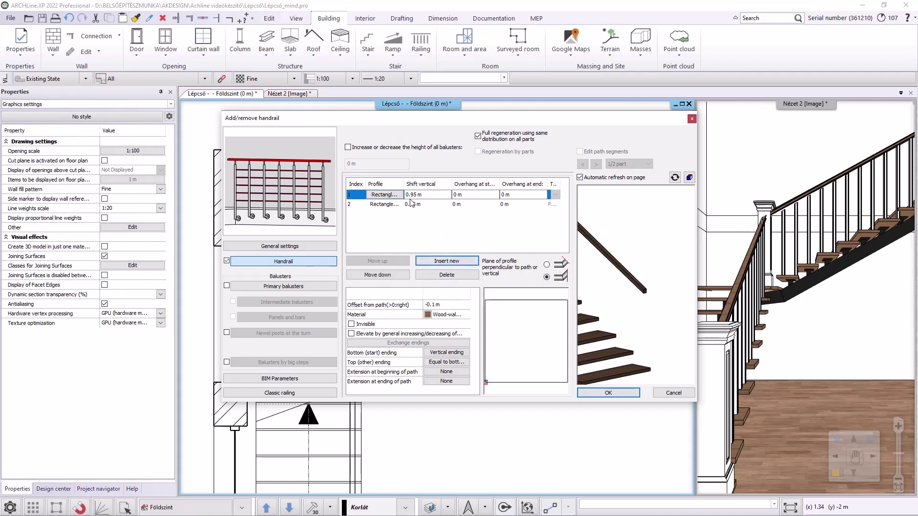
left_click(384, 206)
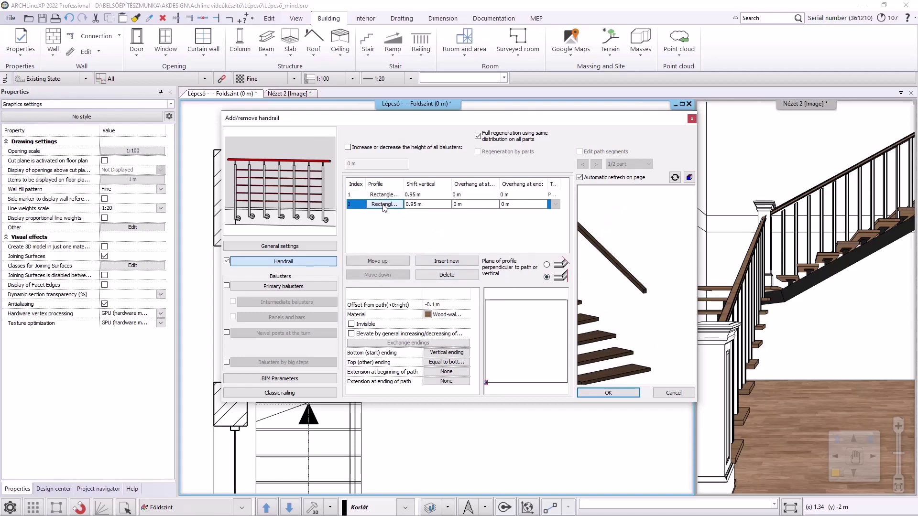
left_click(384, 205)
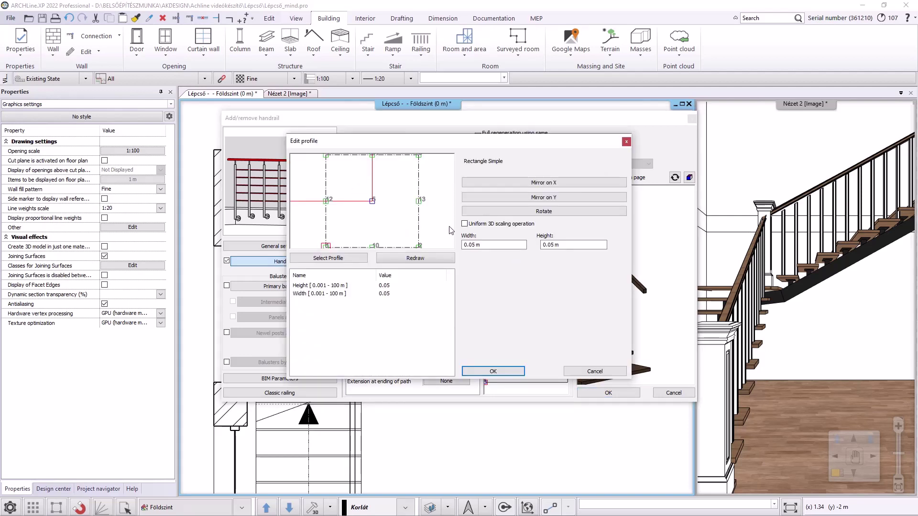
double_click(477, 245)
key("Tab")
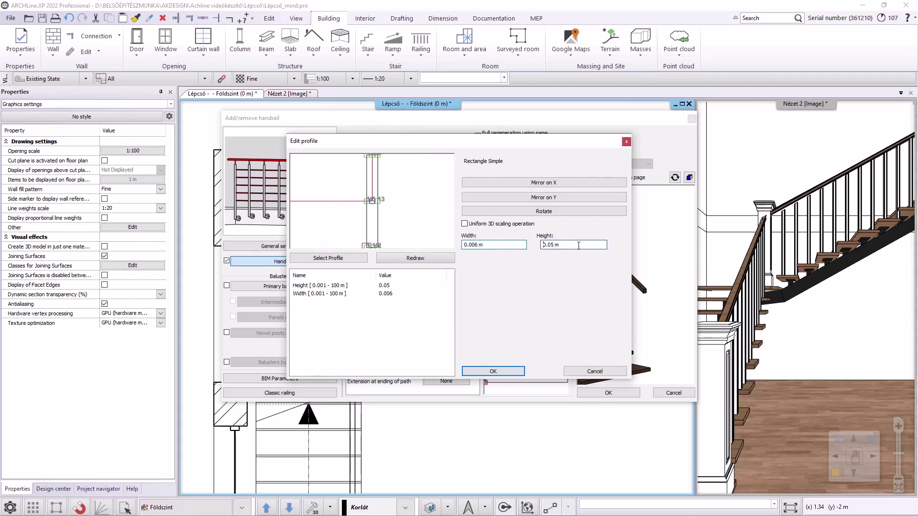
type("1")
left_click(425, 257)
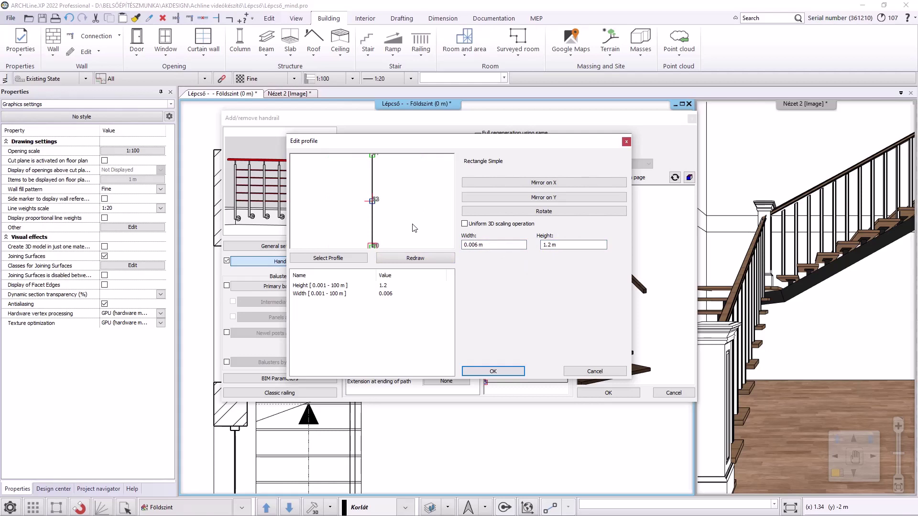
left_click(481, 369)
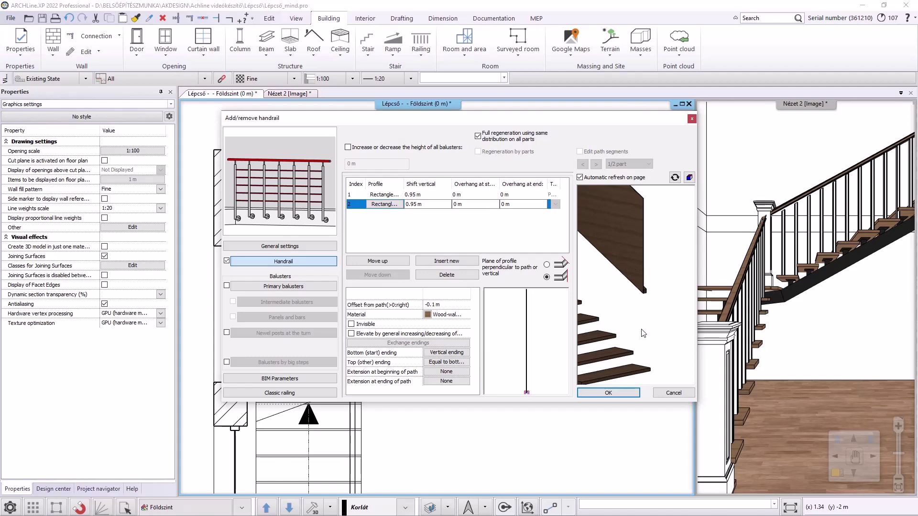
- Move the second handrail element's profile reference point to the middle of its top edge
left_click(385, 205)
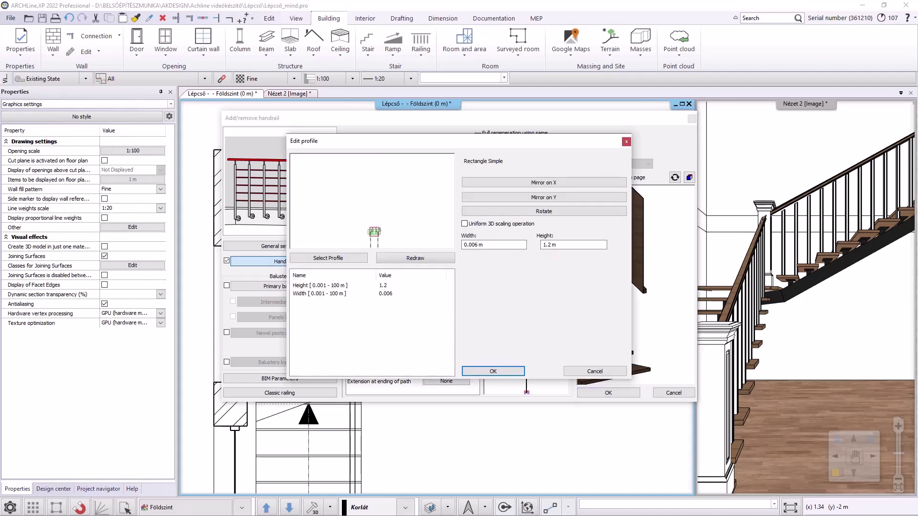
left_click(465, 371)
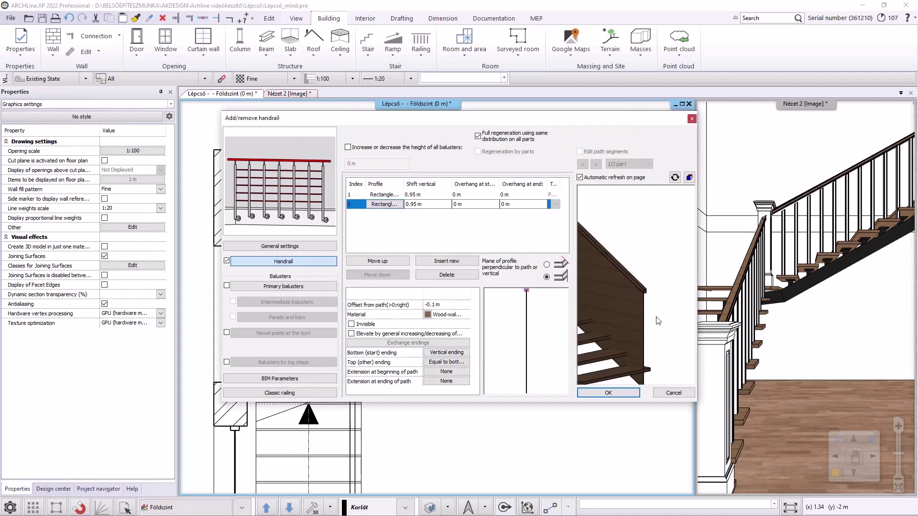
scroll(617, 321, "down", 3)
left_click_drag(607, 316, 567, 283)
scroll(638, 277, "up", 3)
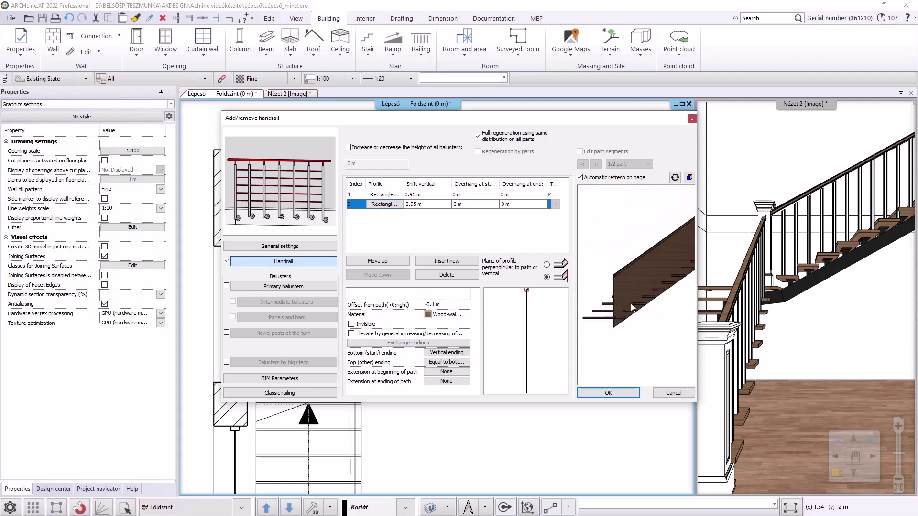
- Search the materials for glass, assign Frosted_Glass to the second handrail element, and refresh the preview
left_click(427, 314)
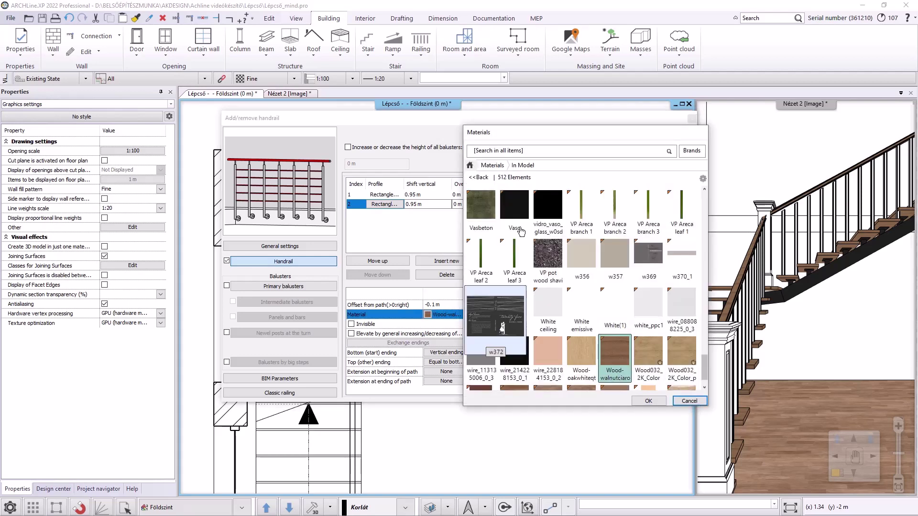
left_click(480, 165)
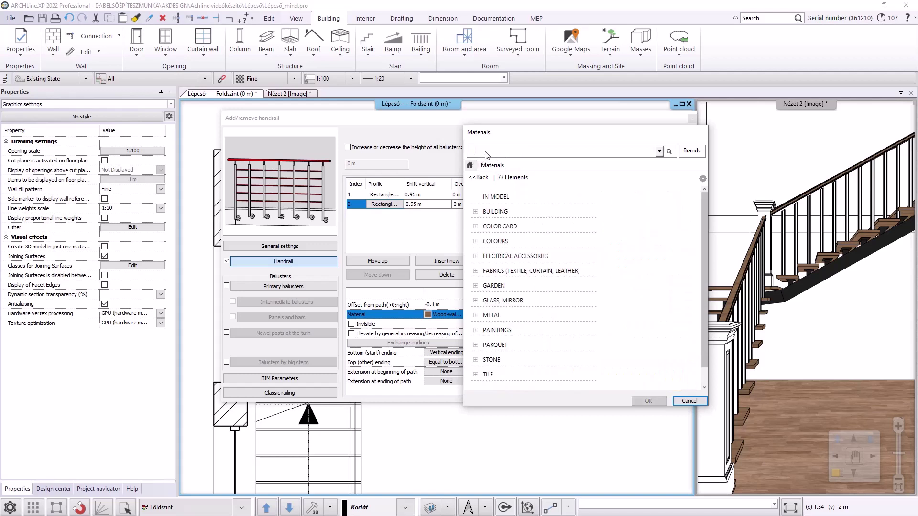
type("glass")
key("Return")
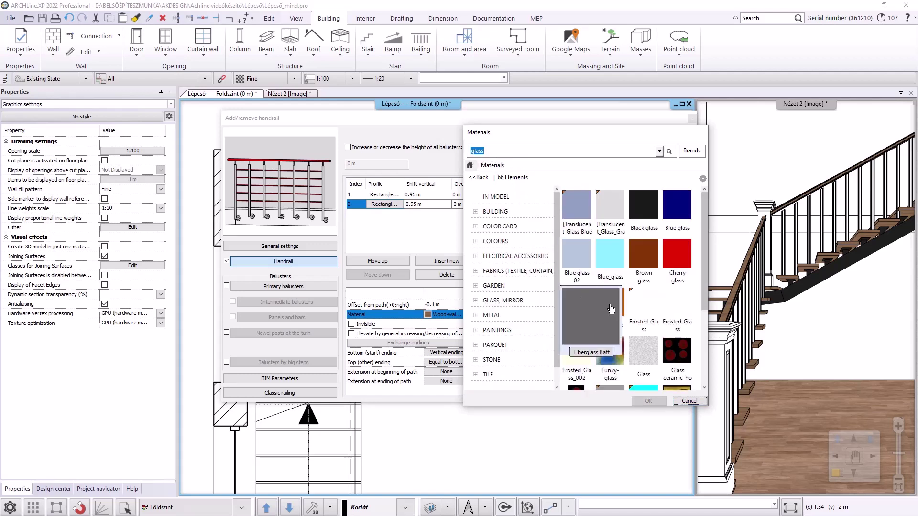
left_click(645, 311)
left_click(639, 401)
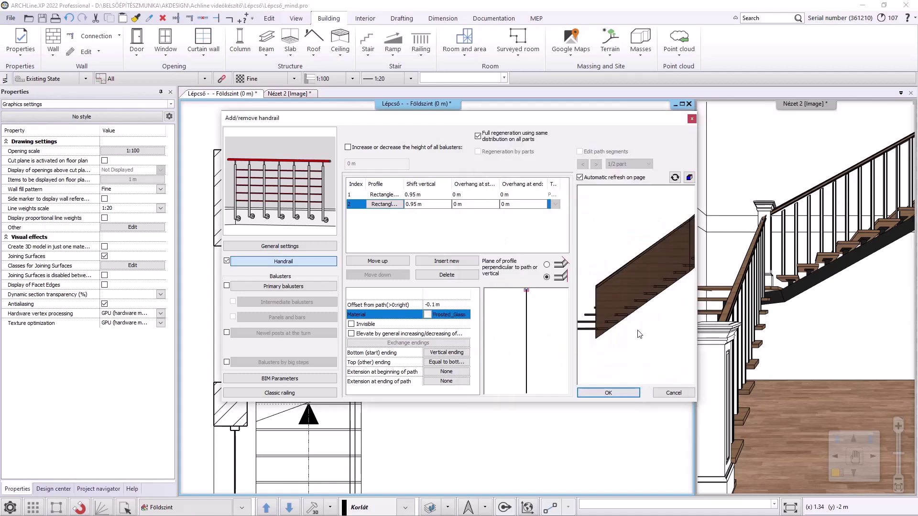
left_click(674, 177)
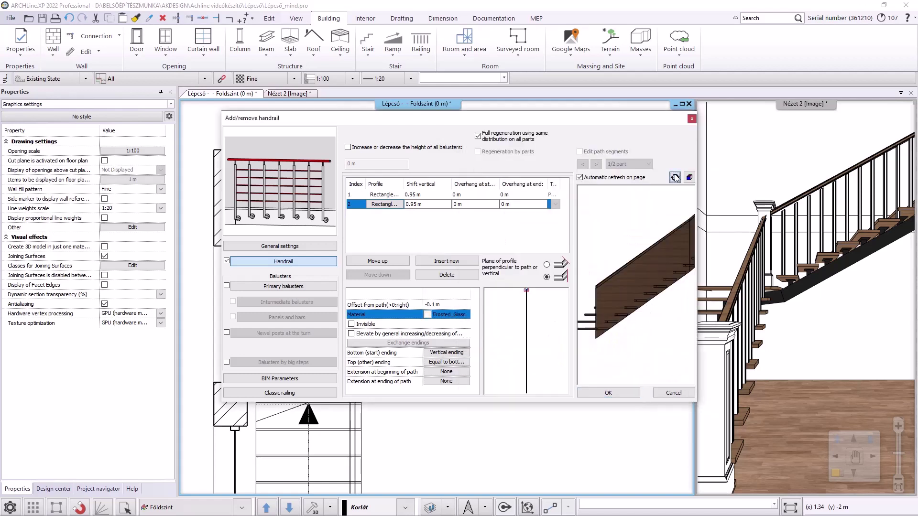
- Set the glass panel's offset from the path to 0
left_click_drag(641, 333, 665, 334)
scroll(636, 299, "up", 3)
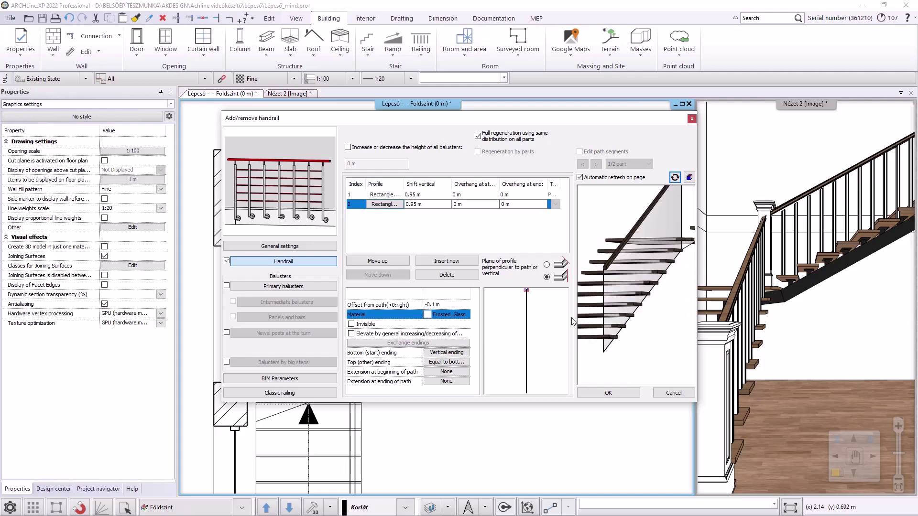
left_click(453, 304)
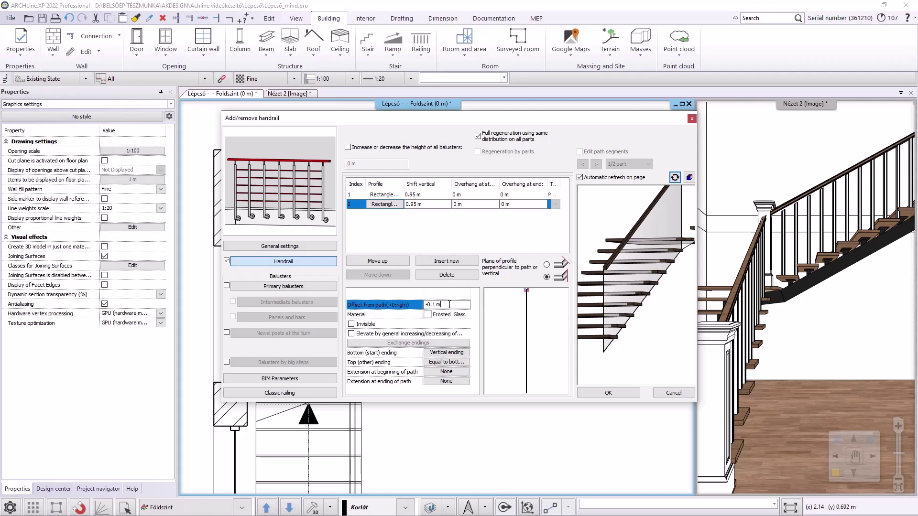
type("0")
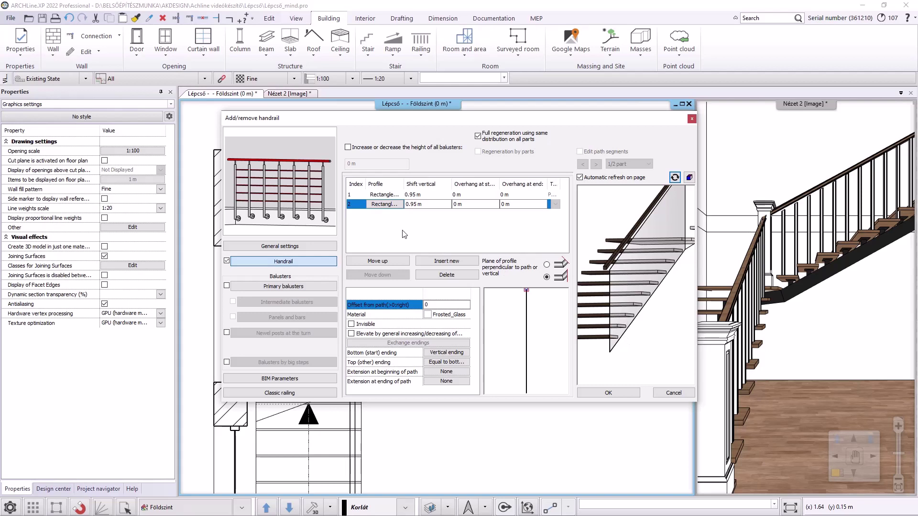
- Set the wooden handrail element's offset from the path to -0.0175 m and its vertical shift to 0.93 m
left_click(391, 195)
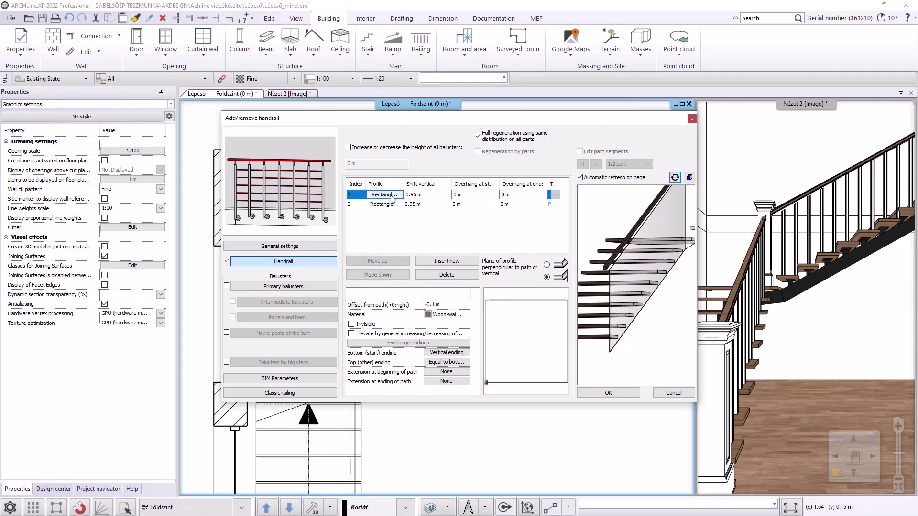
left_click(445, 306)
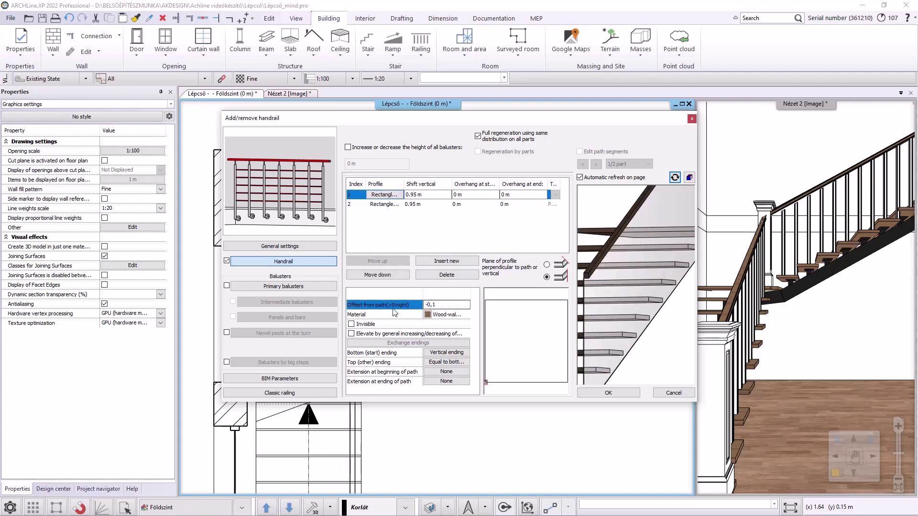
key("Return")
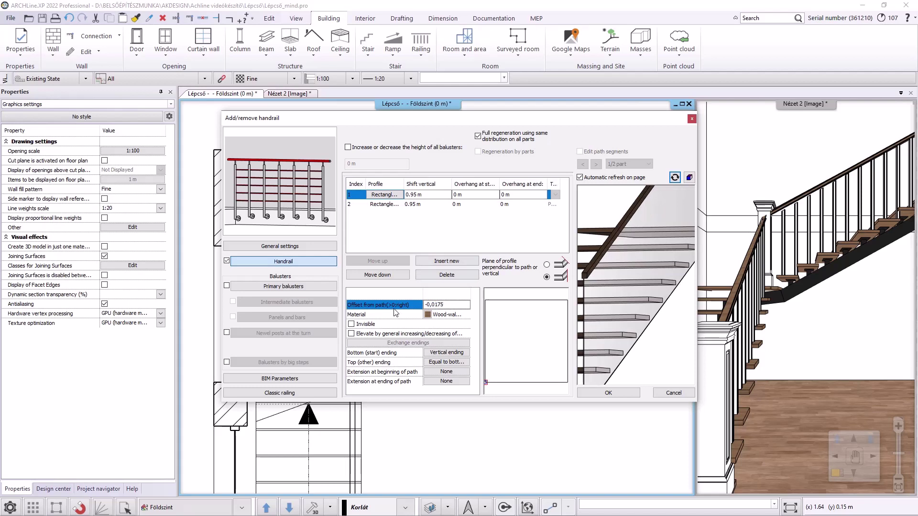
left_click_drag(598, 289, 571, 239)
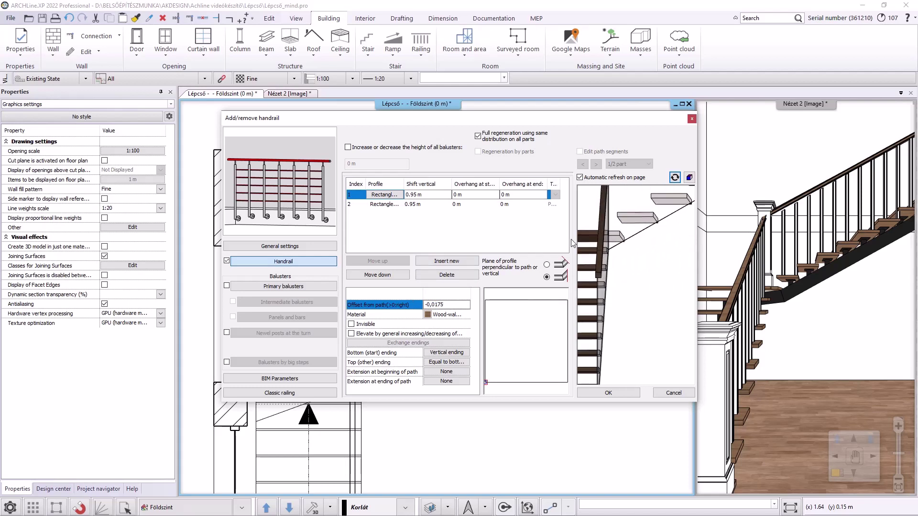
left_click(423, 196)
type("3")
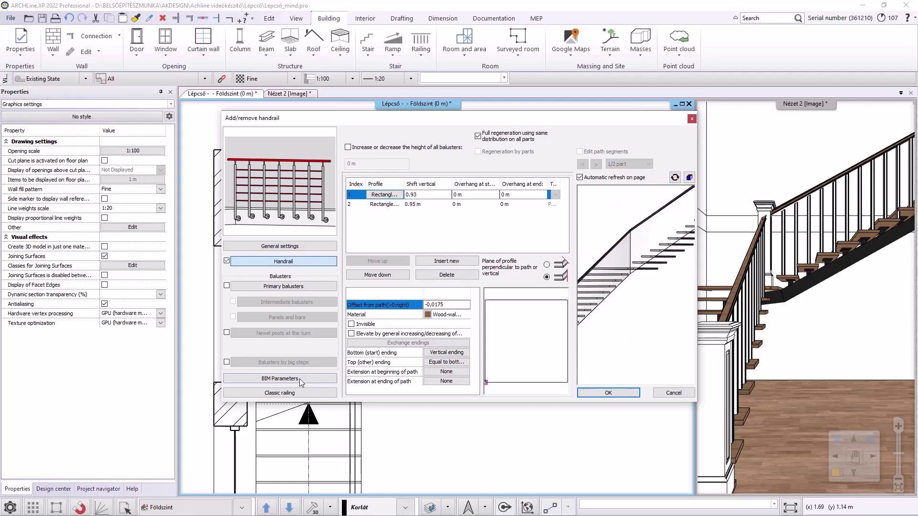
- Save the railing settings as a new style named "Glass railing", activate it, and apply it to the stair railing
left_click(283, 393)
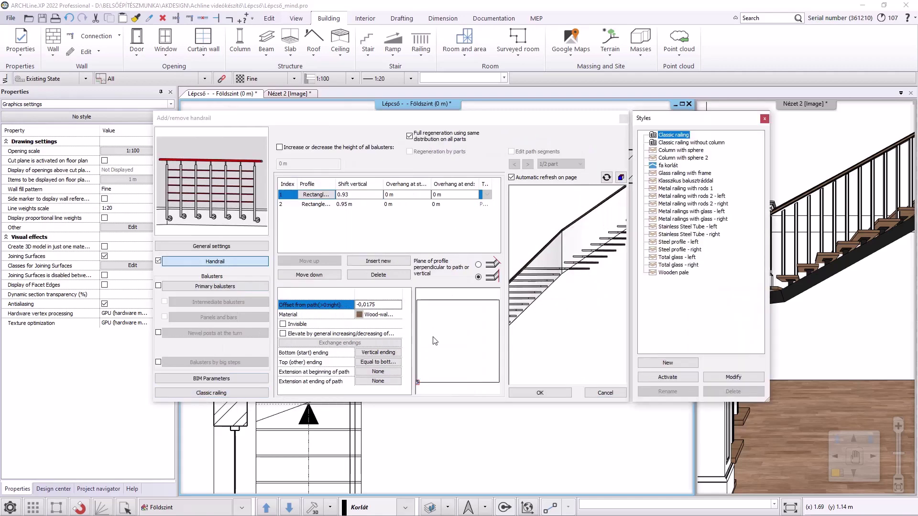
left_click(668, 363)
type("Glass railing")
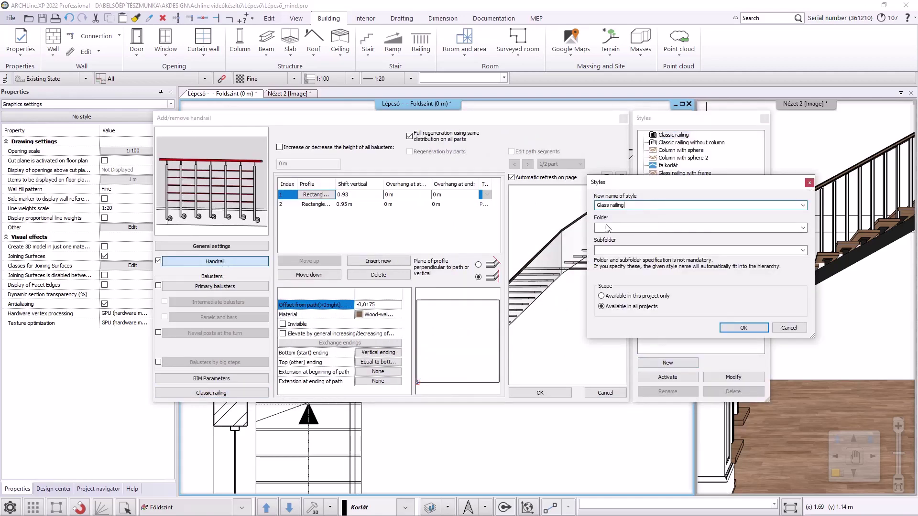
left_click(741, 328)
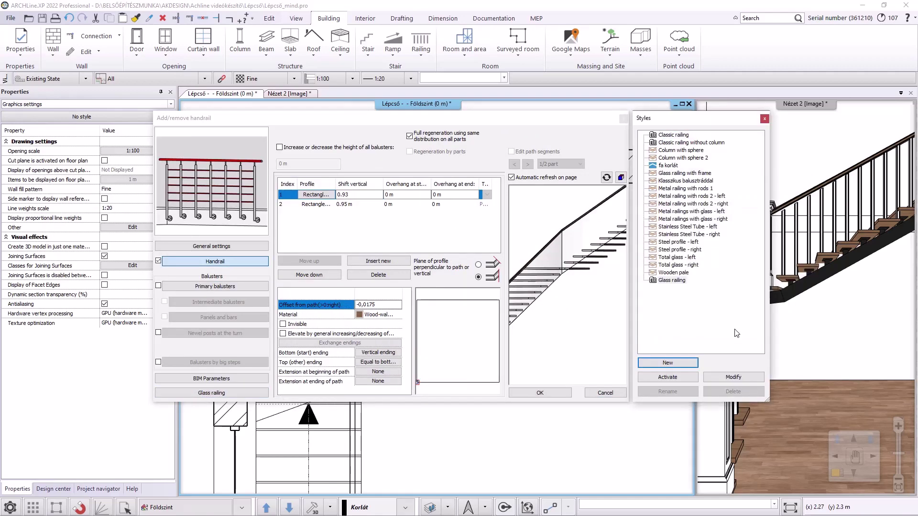
left_click(684, 378)
left_click(555, 395)
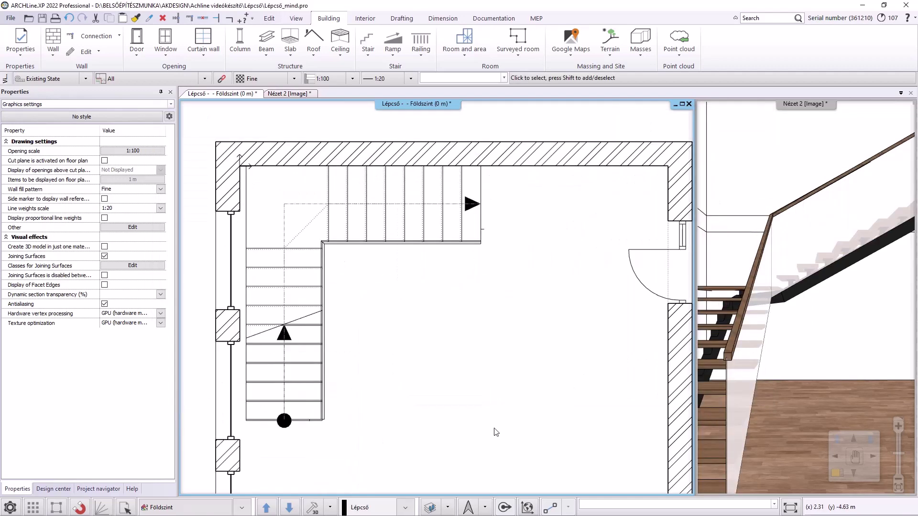
- Switch the 3D window to the saved view Nézet_02 and return to the floor plan
left_click(246, 509)
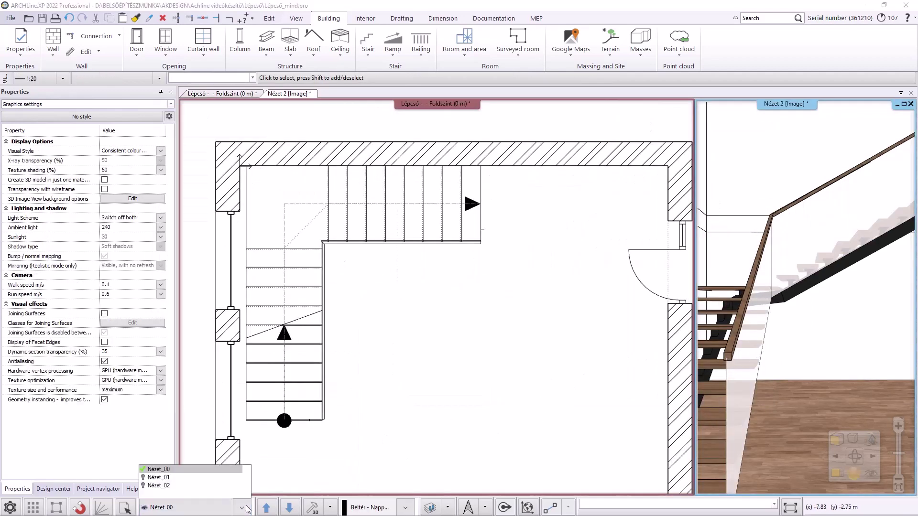
left_click(158, 486)
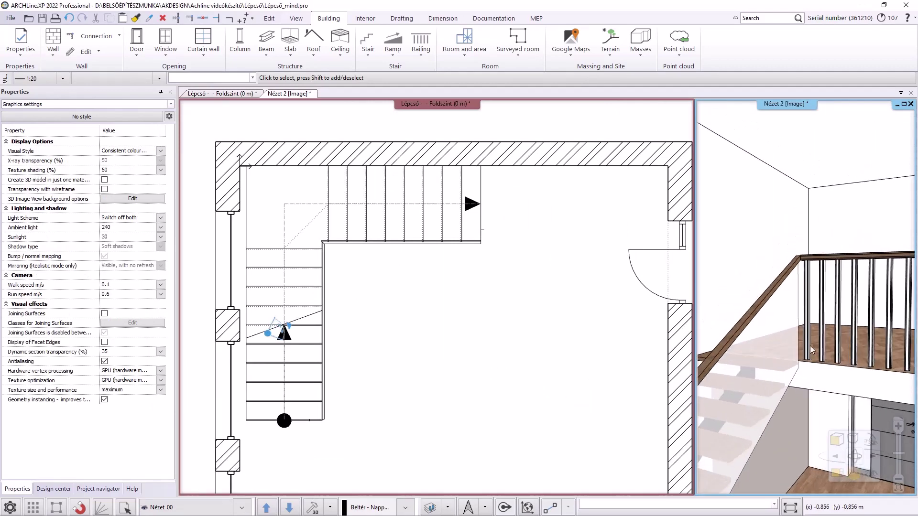
left_click(539, 332)
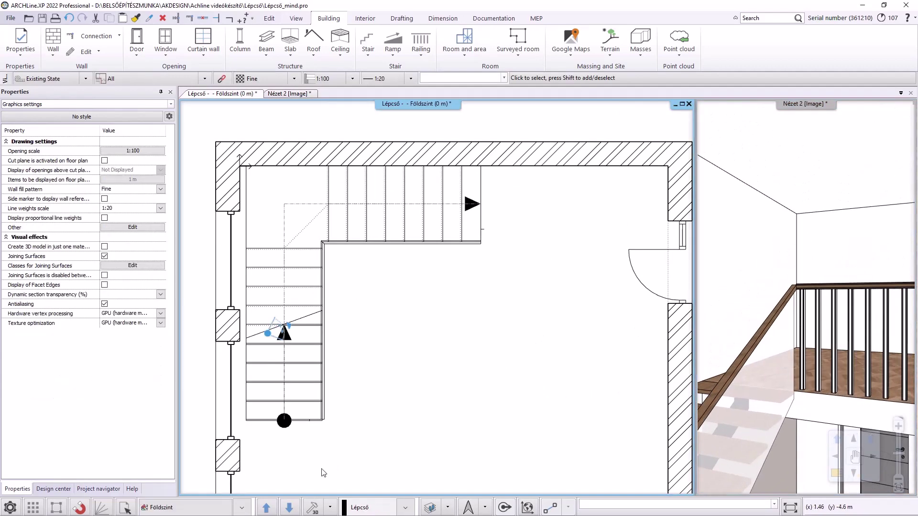
- On the upper floor 1. szint, change the landing railing's style to Glass railing
left_click(267, 508)
left_click(489, 267)
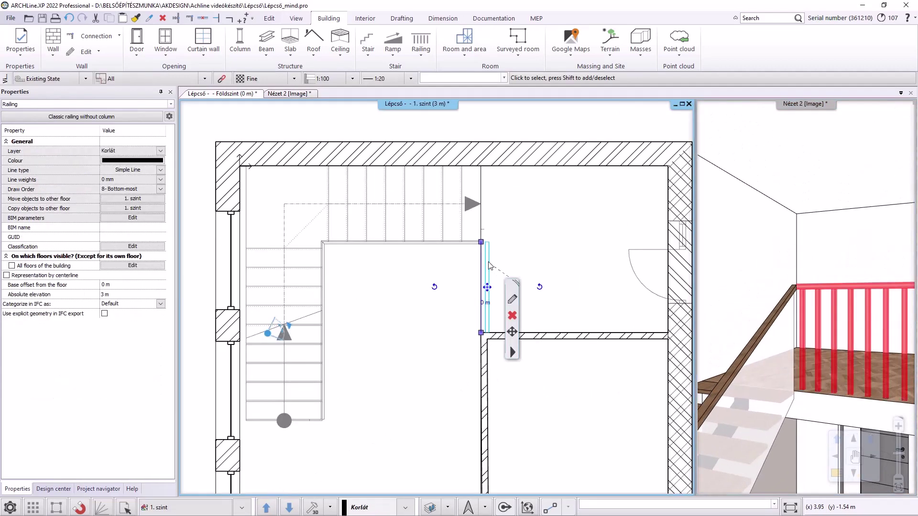
left_click(512, 300)
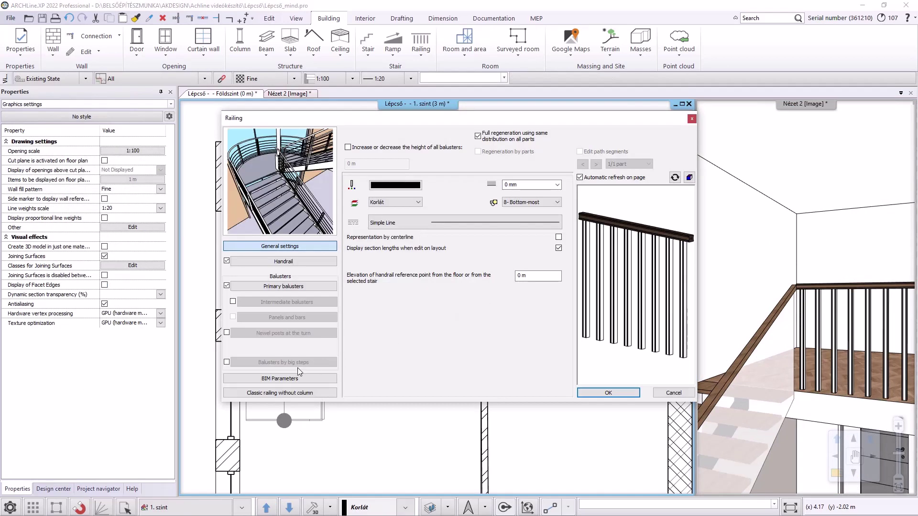
left_click(280, 392)
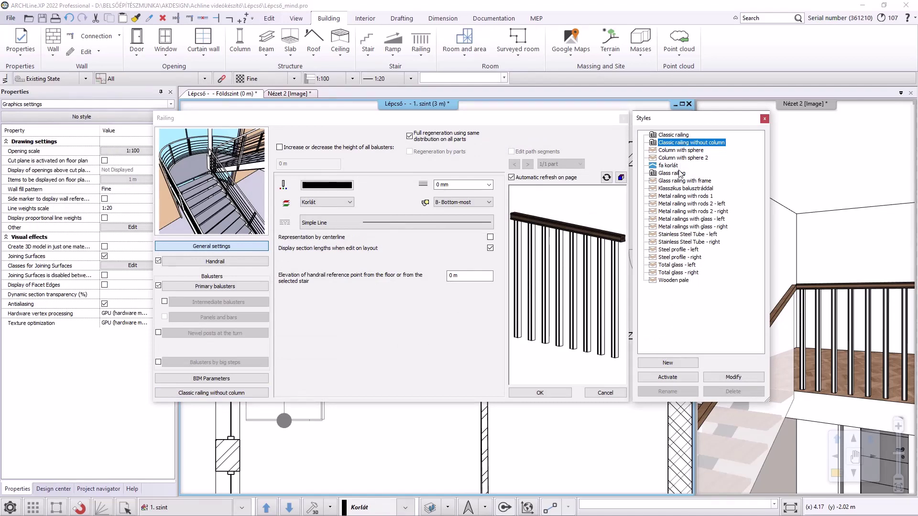
left_click(685, 135)
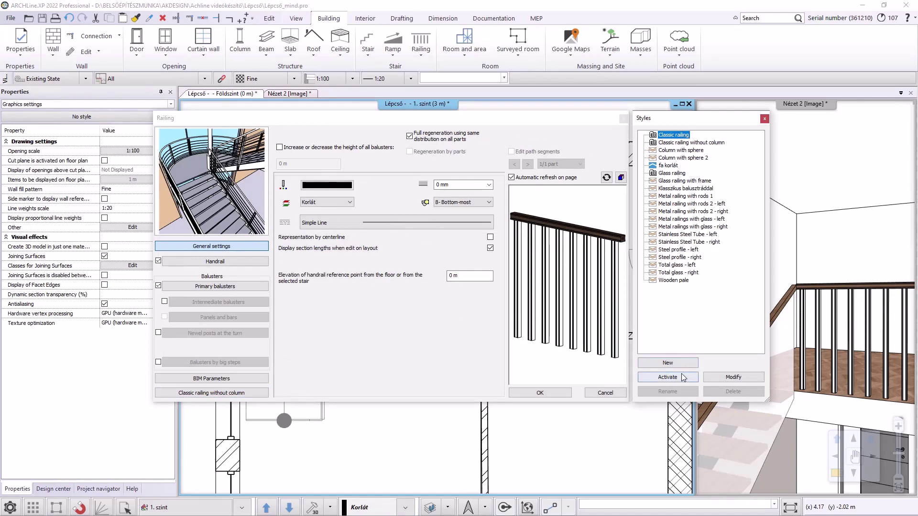
left_click(683, 378)
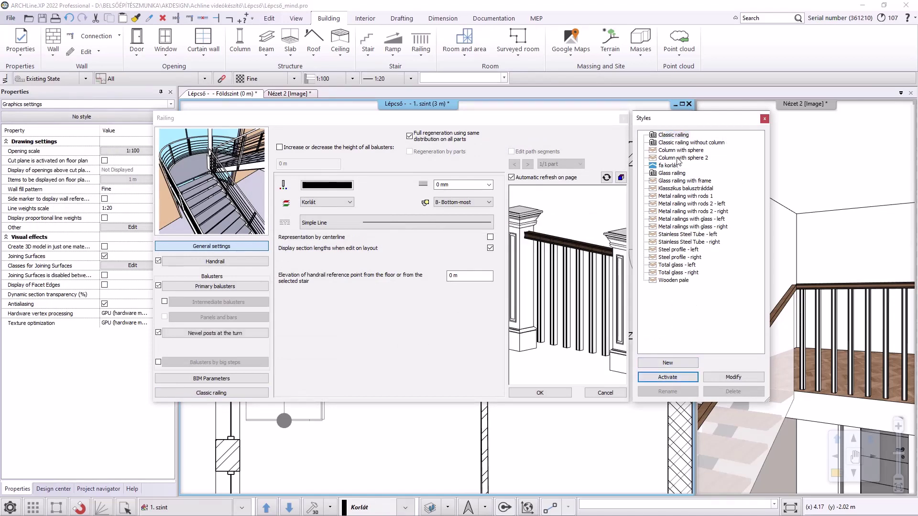
left_click(673, 173)
left_click(676, 378)
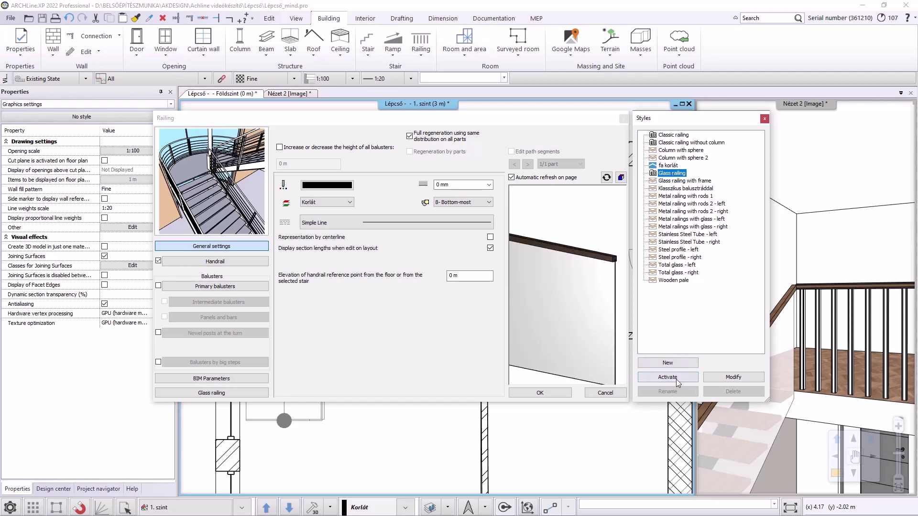
left_click(552, 394)
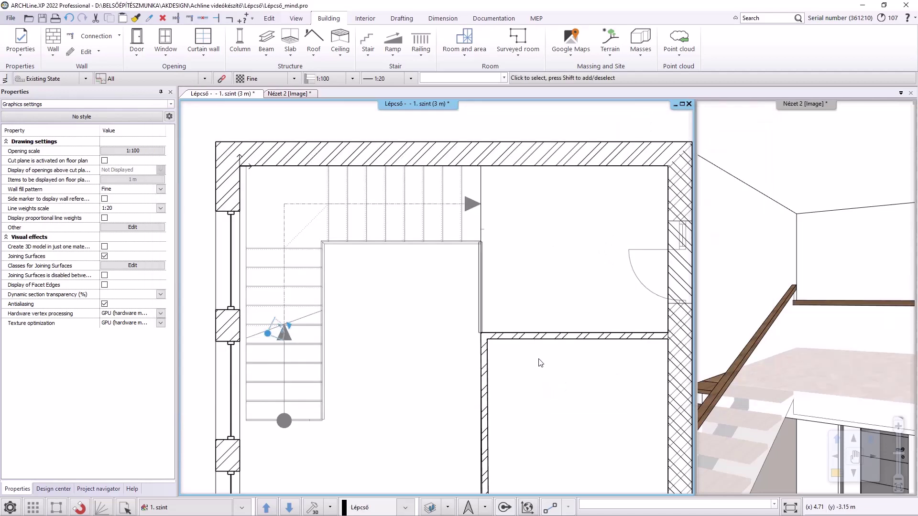
- Set the landing railing's base offset from the floor to 0.17 m
left_click(481, 305)
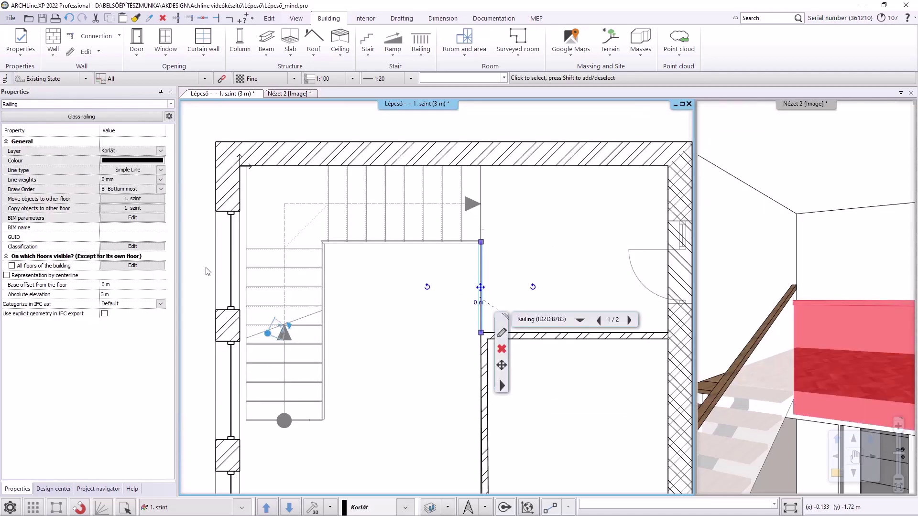
left_click(114, 285)
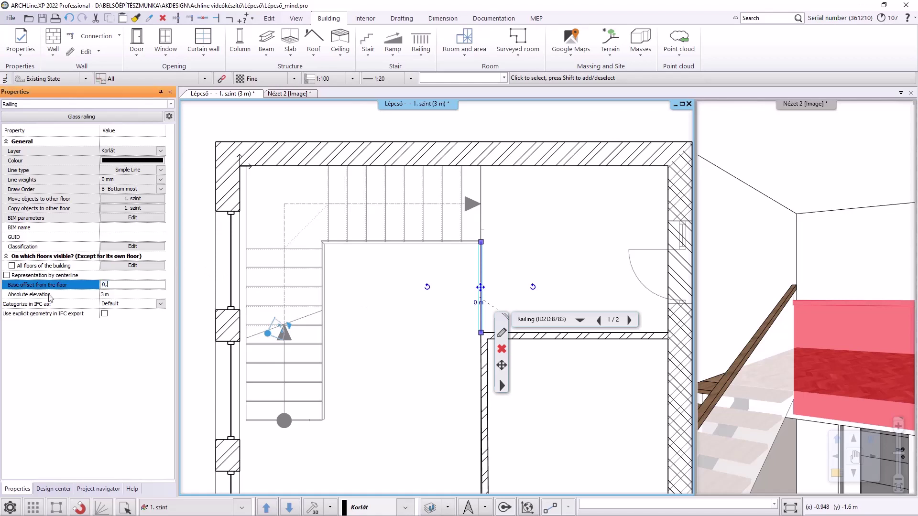
key("Return")
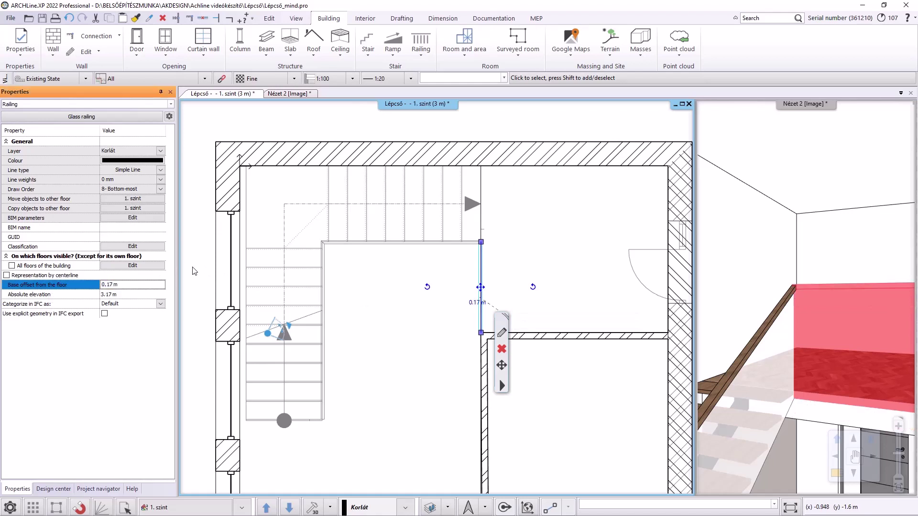
left_click(502, 262)
- Move the landing railing's end node at the stair onto the corner of the stair railing
scroll(502, 262, "up", 3)
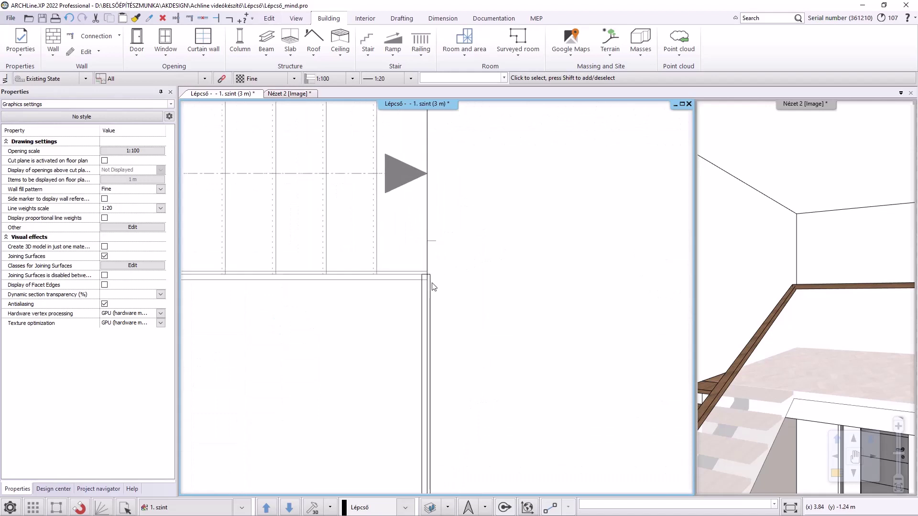
left_click(427, 276)
left_click(427, 276)
left_click(466, 285)
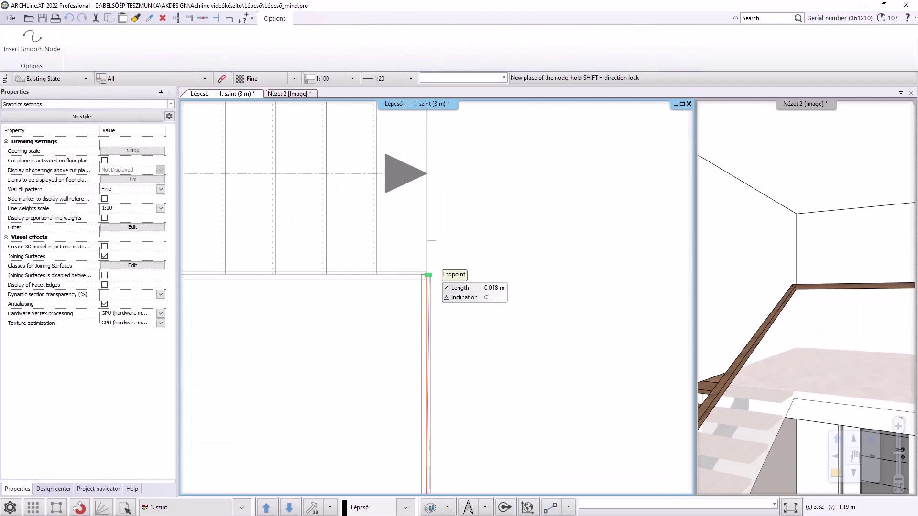
scroll(435, 283, "up", 2)
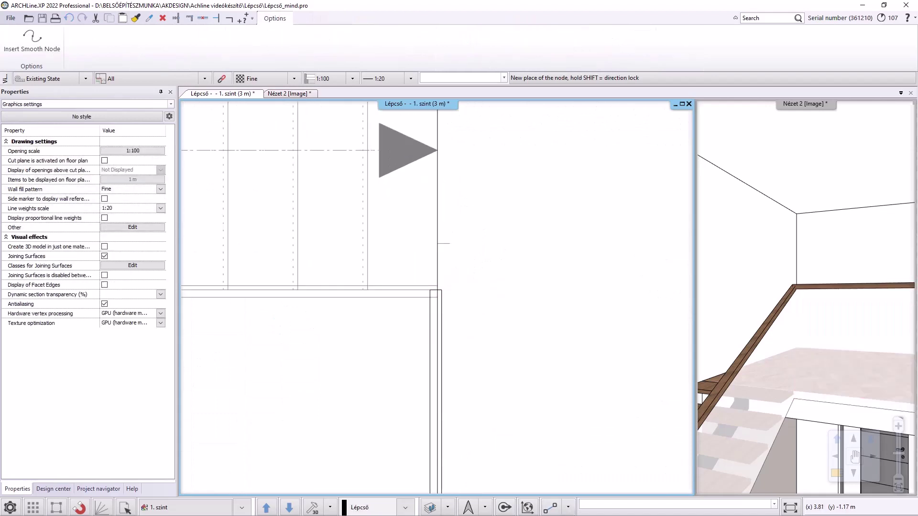
left_click(437, 287)
left_click(584, 257)
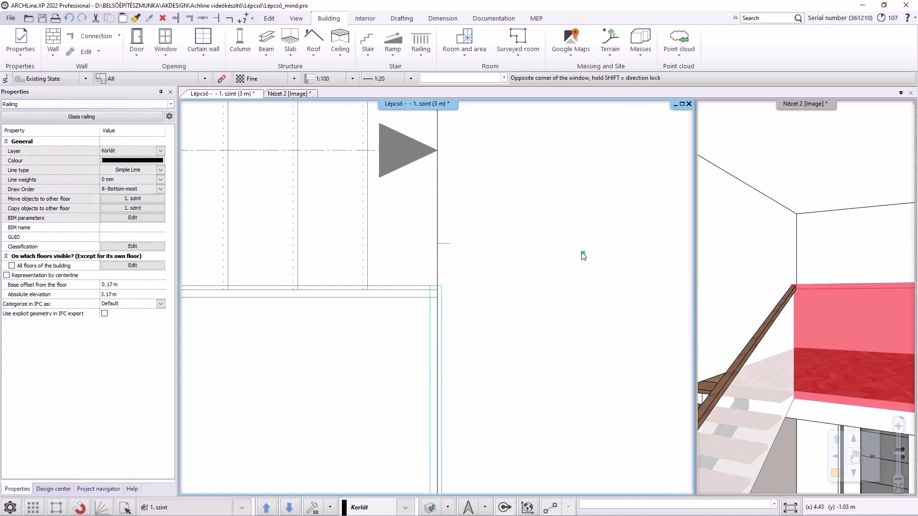
key("Escape")
- Check the glass railings in 3D from the saved views Nézet_01 and Nézet_00
left_click(295, 94)
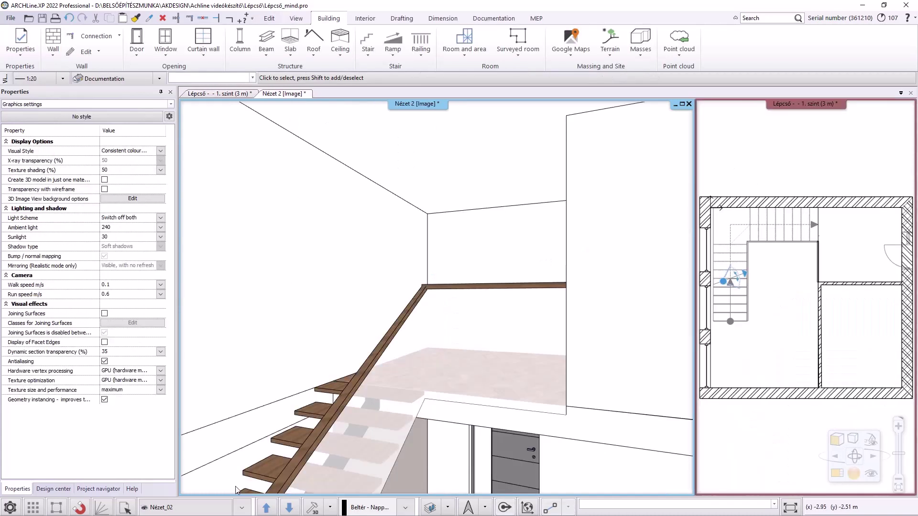
left_click(241, 507)
left_click(168, 480)
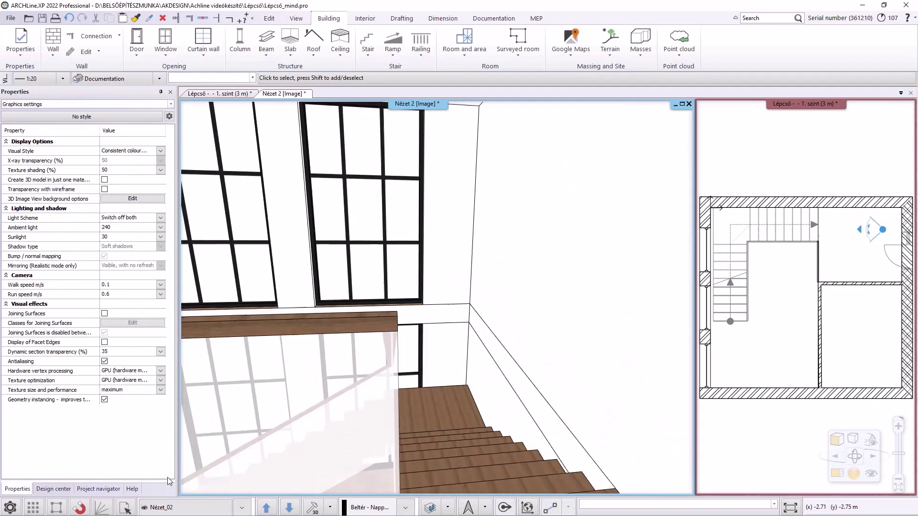
left_click(242, 507)
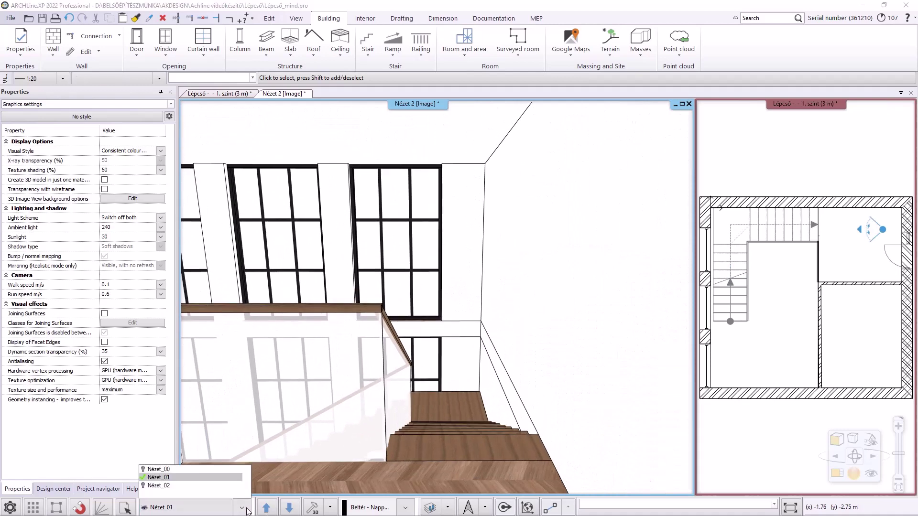
left_click(195, 471)
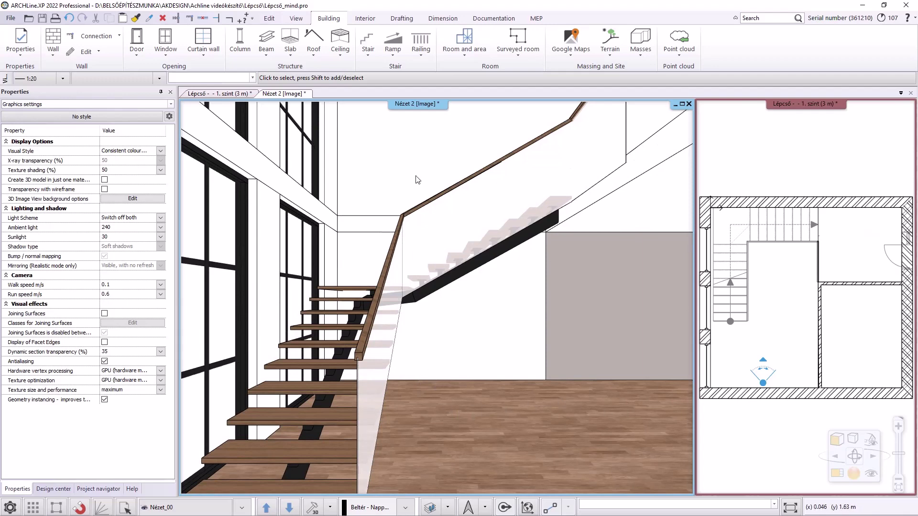
- Turn on the Berendezés_modern furnishing layer with Layer Walk in the floor plan
left_click(216, 96)
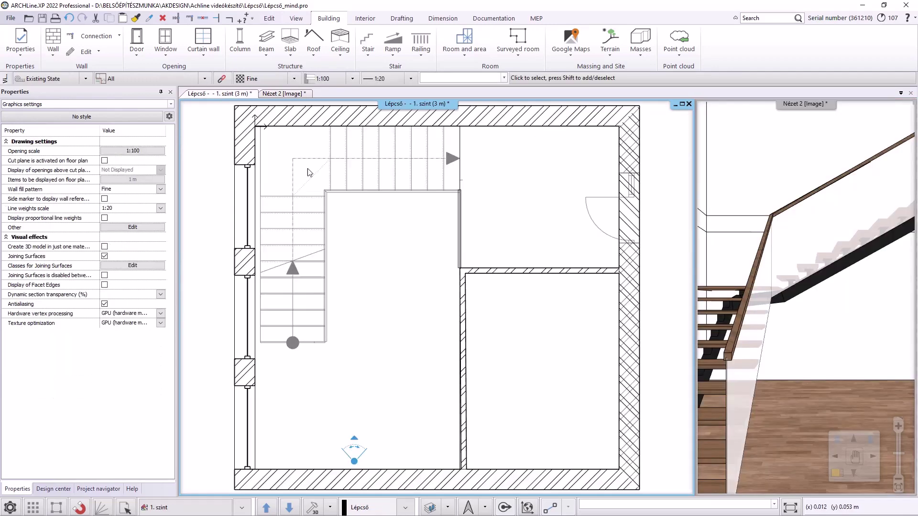
left_click(454, 505)
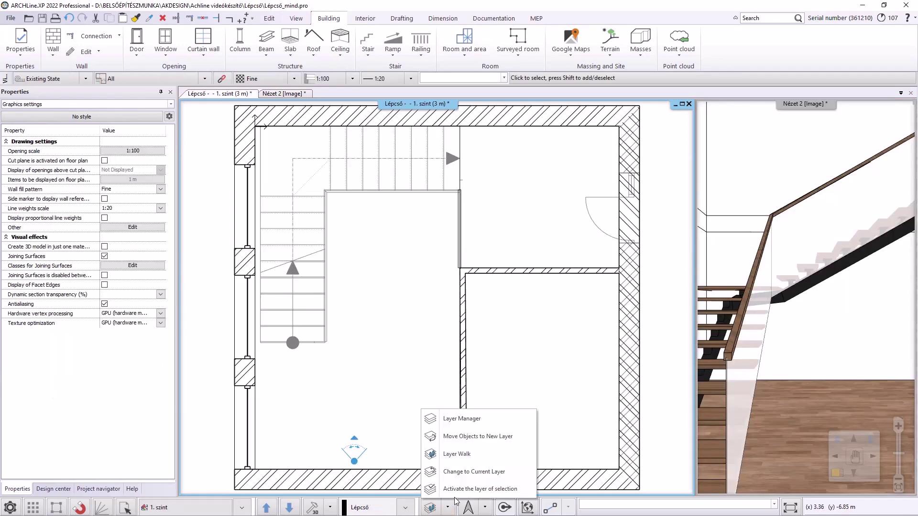
left_click(475, 453)
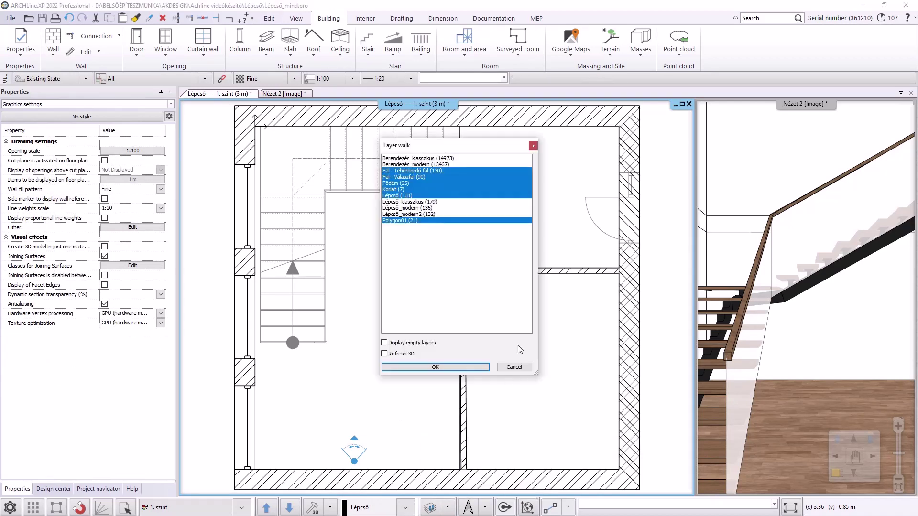
left_click(431, 164)
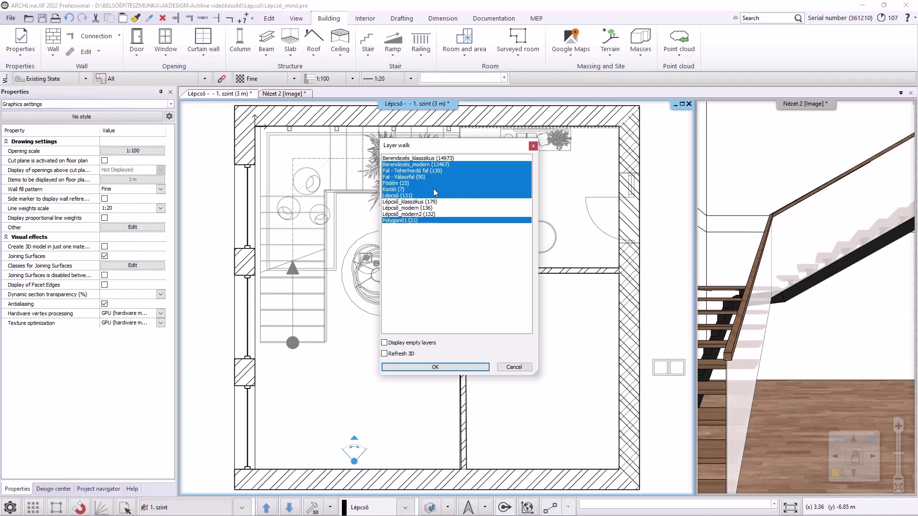
left_click(444, 368)
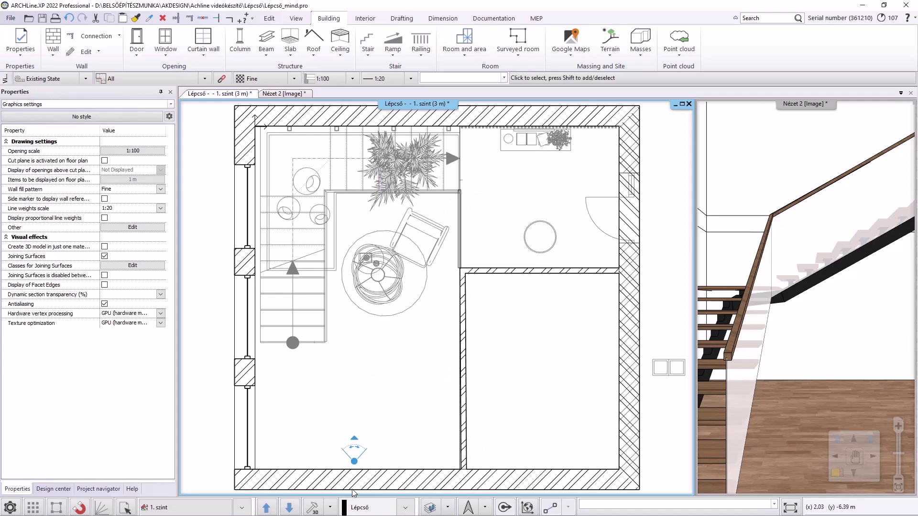
- Rebuild the 3D model with the furnishings and maximize the Nézet 2 3D window
left_click(313, 507)
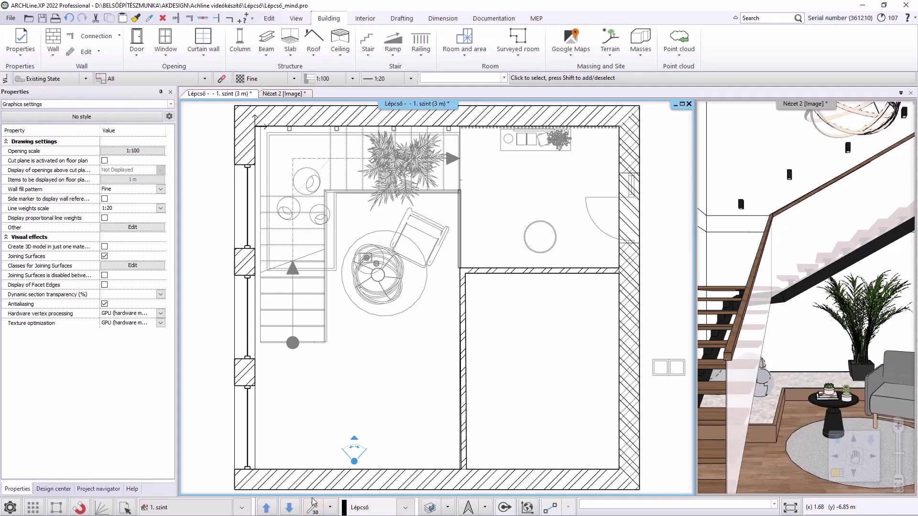
left_click(287, 94)
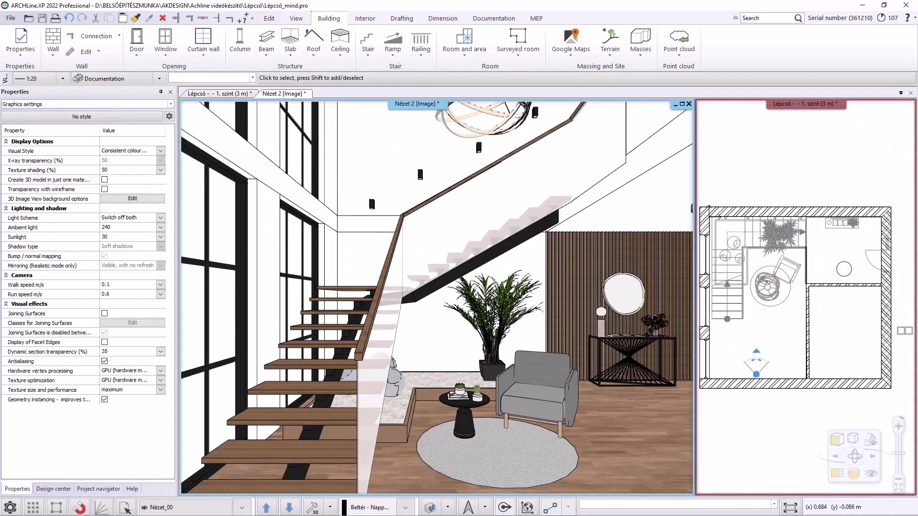
left_click(683, 105)
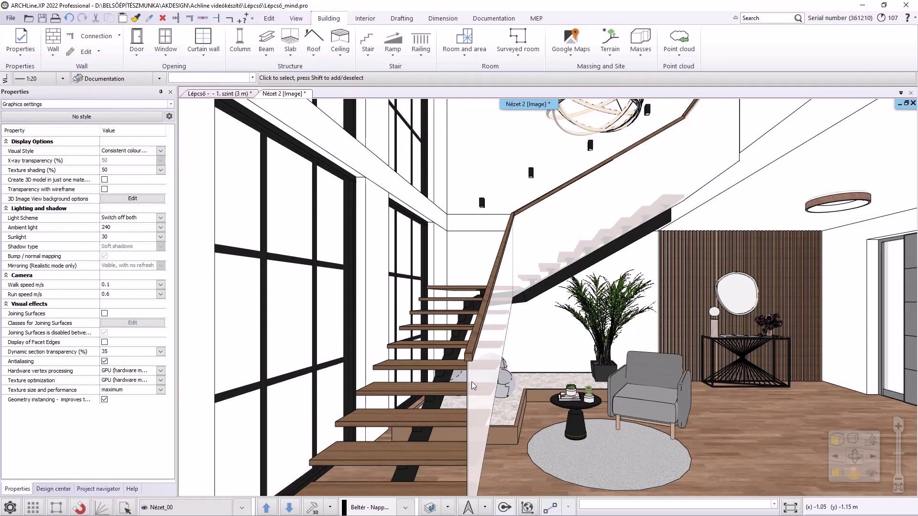